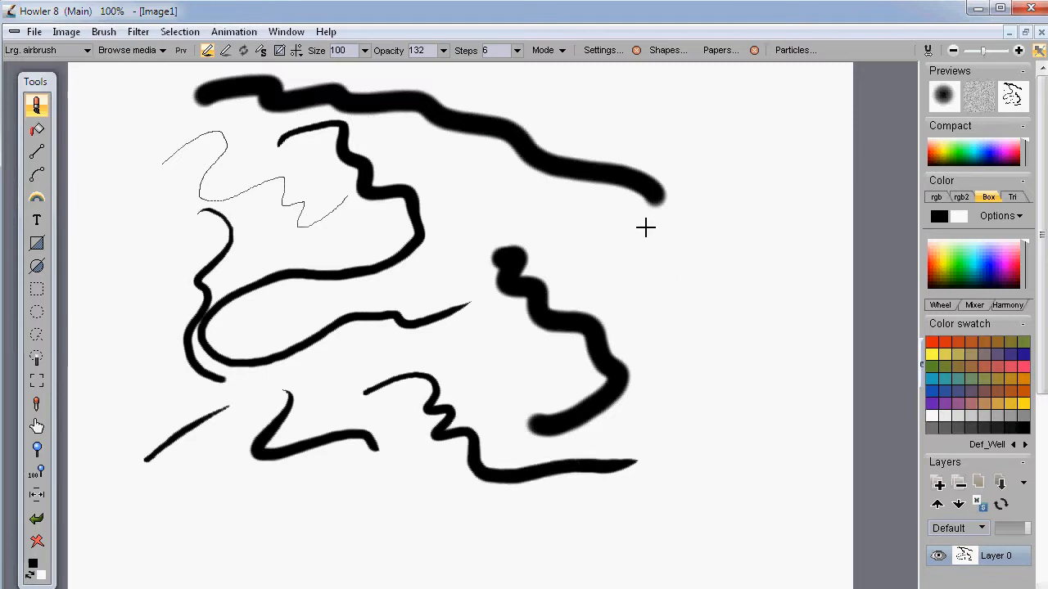
Paint wavy black airbrush strokes with varying pen pressure on the empty area beside the existing strokes.
mouse_move(708, 132)
left_mouse_down()
mouse_move(758, 174)
mouse_move(751, 283)
mouse_move(702, 403)
left_mouse_up()
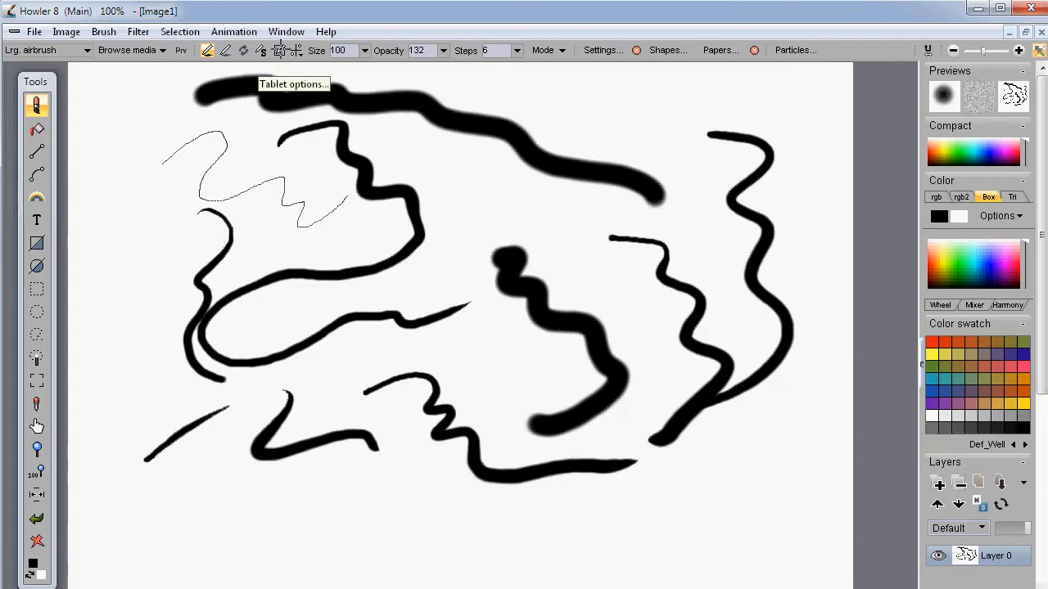
Open the tablet options and draw several strokes in the calibration area to test the pen pressure.
left_click(279, 49)
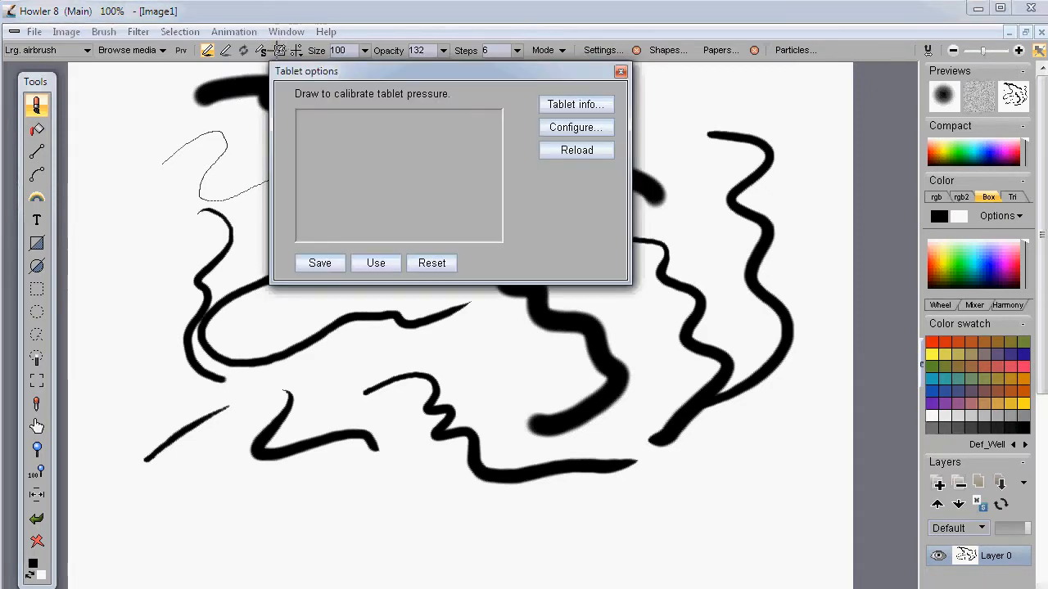
left_click_drag(387, 71, 354, 84)
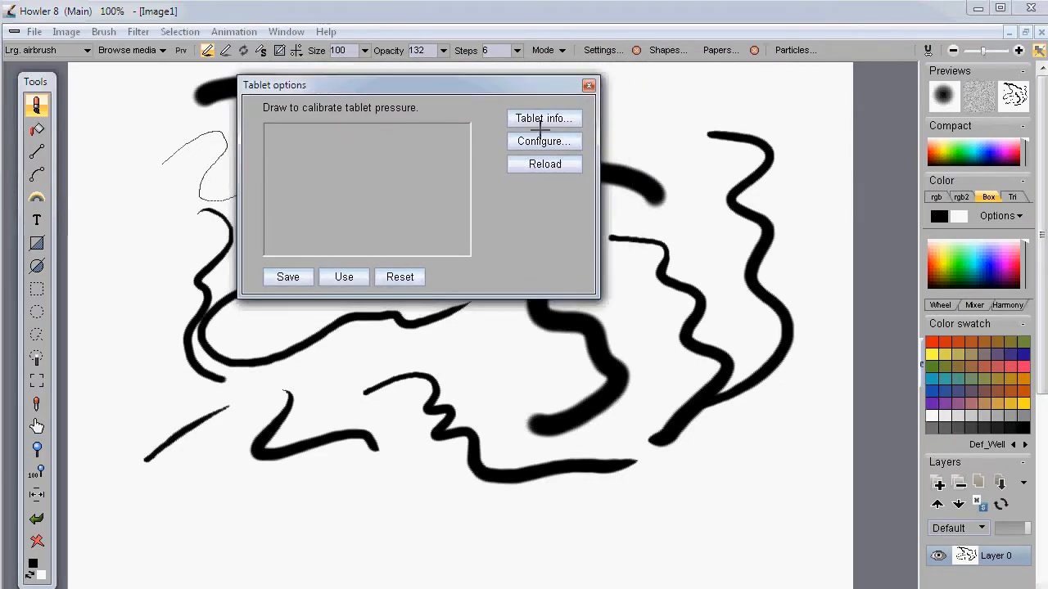
left_click_drag(327, 158, 346, 171)
mouse_move(414, 156)
left_mouse_down()
mouse_move(418, 185)
mouse_move(416, 221)
left_mouse_up()
mouse_move(320, 172)
left_mouse_down()
mouse_move(345, 202)
mouse_move(422, 214)
left_mouse_up()
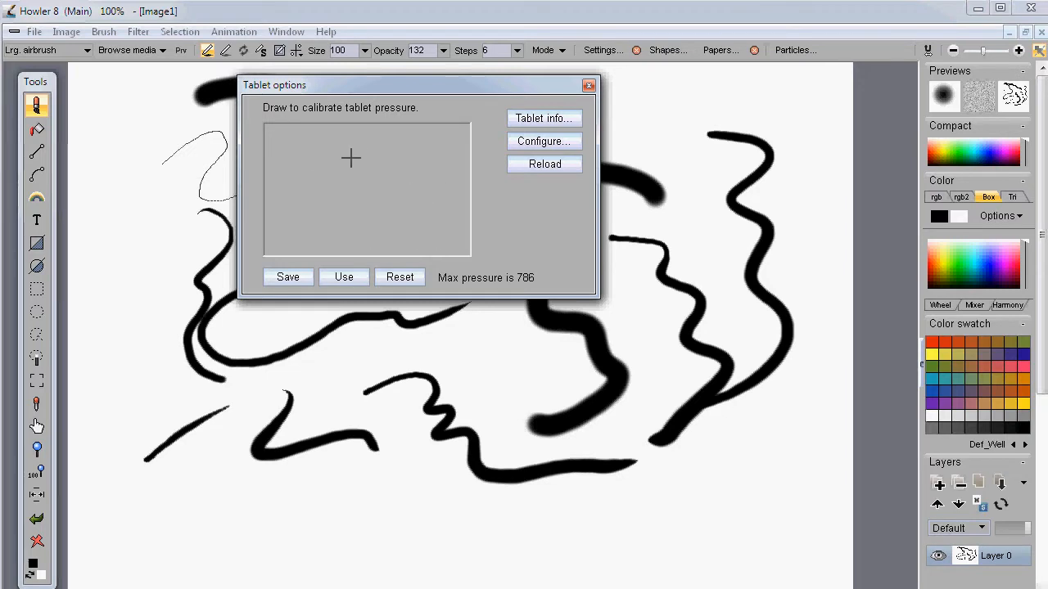
mouse_move(300, 143)
left_mouse_down()
mouse_move(325, 137)
mouse_move(342, 187)
left_mouse_up()
mouse_move(377, 140)
left_mouse_down()
mouse_move(405, 140)
mouse_move(392, 172)
mouse_move(413, 219)
left_mouse_up()
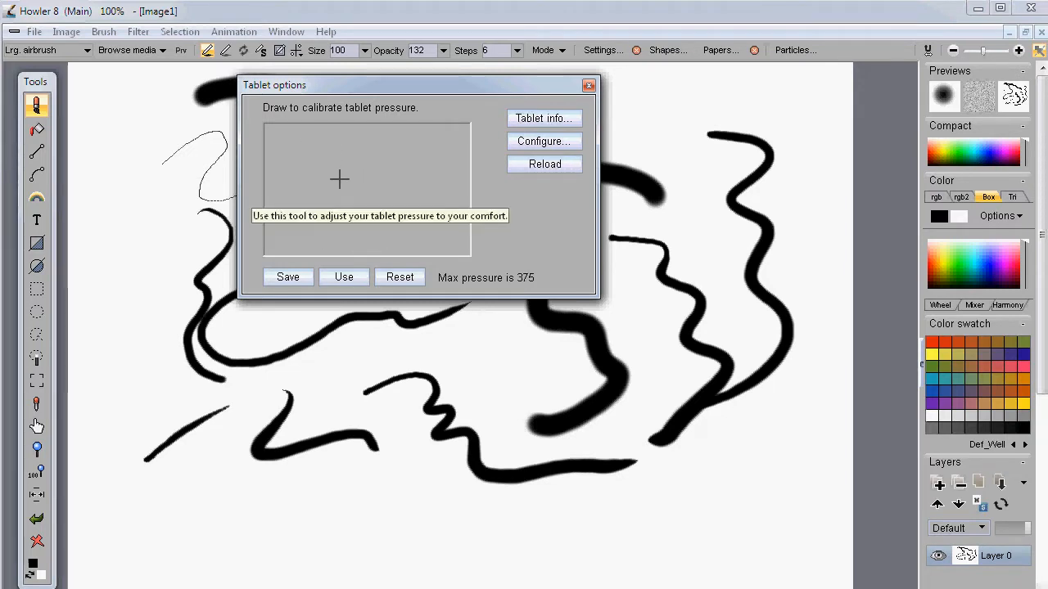
Check the connected tablet's information, and close the tablet options.
left_click(551, 119)
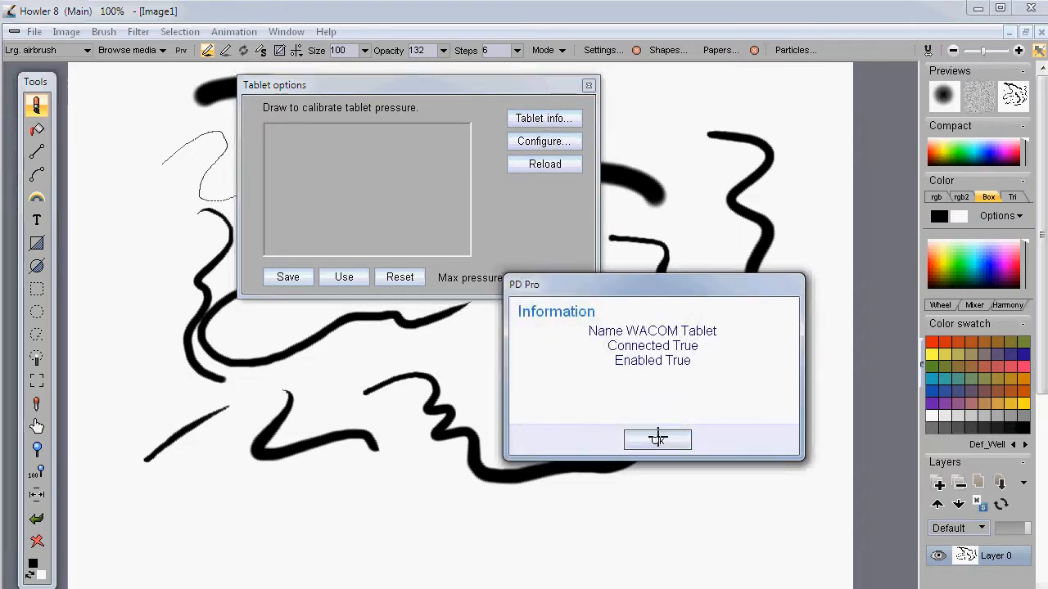
left_click(657, 439)
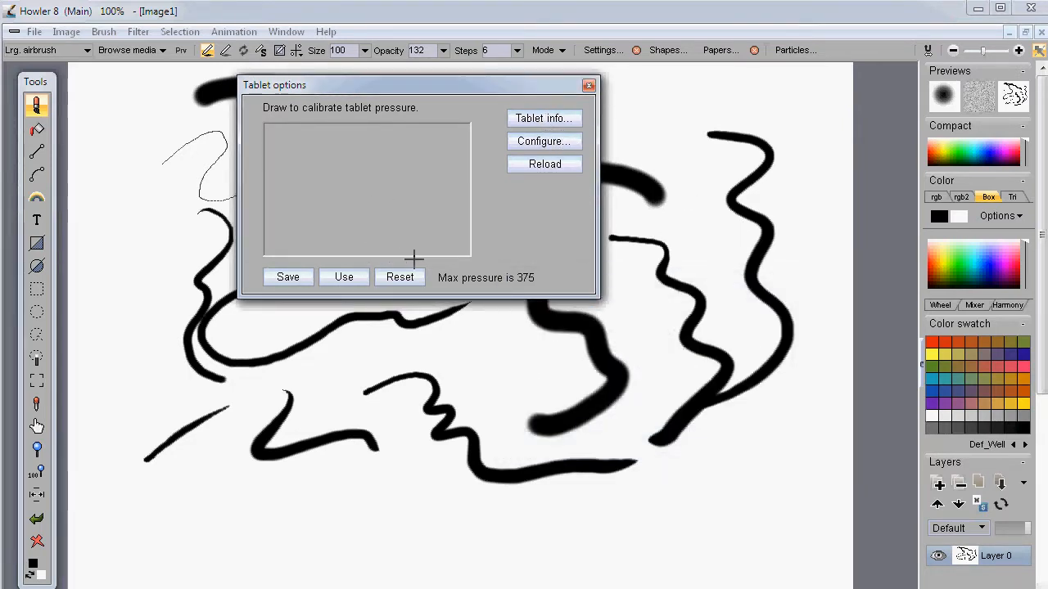
left_click(589, 85)
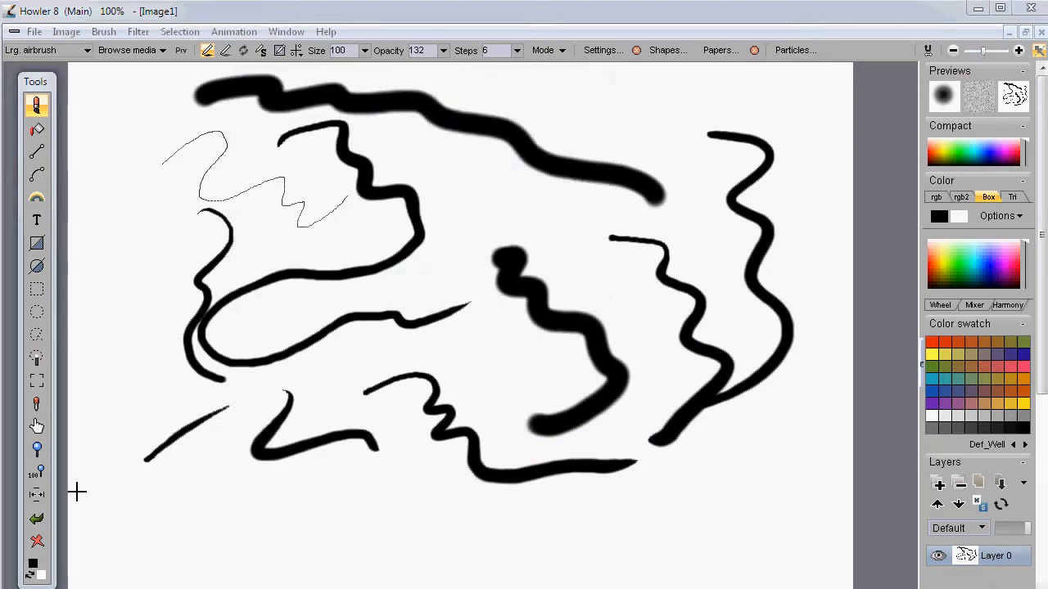
Clear all strokes from the canvas and shift the Tools palette slightly.
left_click(36, 539)
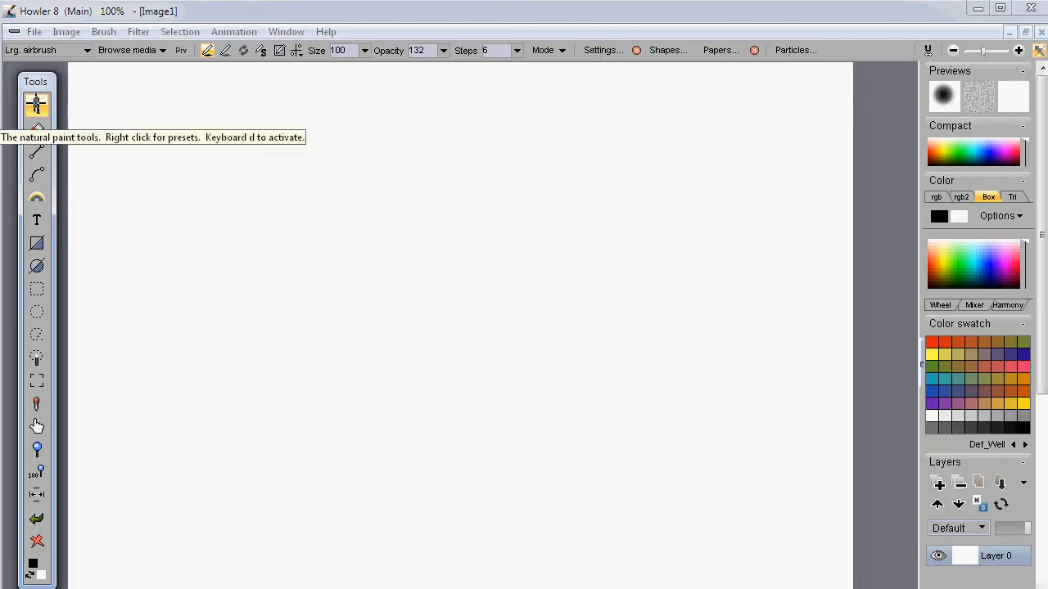
mouse_move(36, 82)
left_mouse_down()
mouse_move(26, 85)
mouse_move(80, 71)
mouse_move(50, 75)
left_mouse_up()
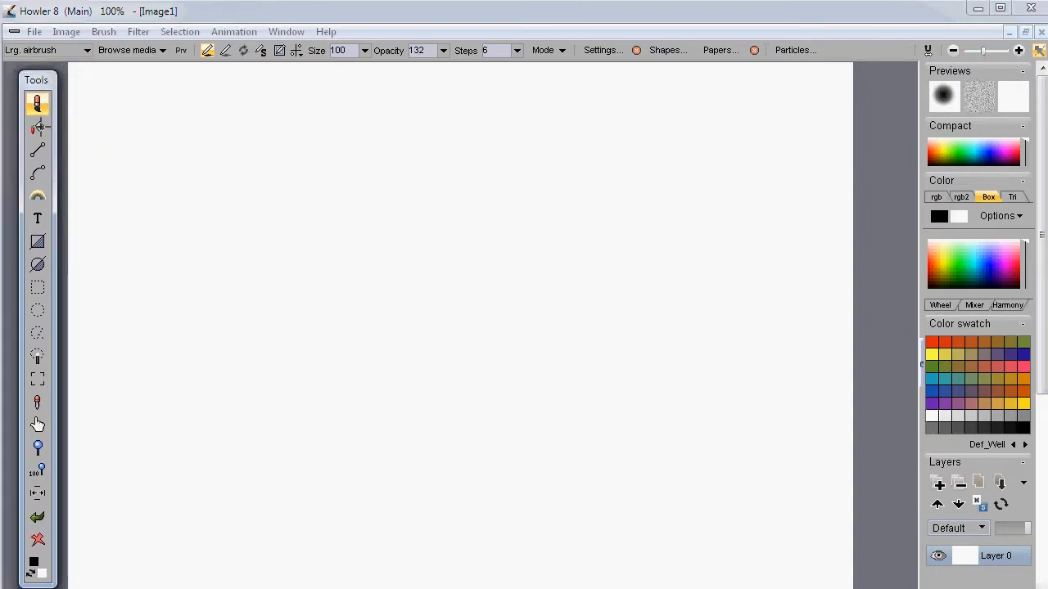
Cycle through the fill, line, curve, gradient, text and rectangle tools to examine the options each one offers.
left_click(37, 129)
left_click(38, 150)
left_click(38, 173)
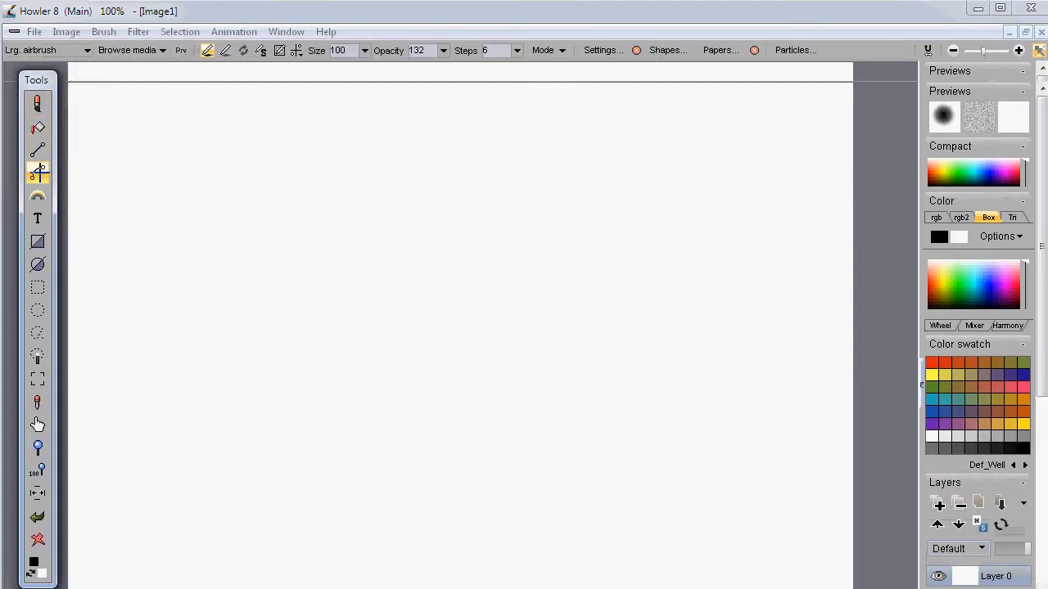
left_click(37, 194)
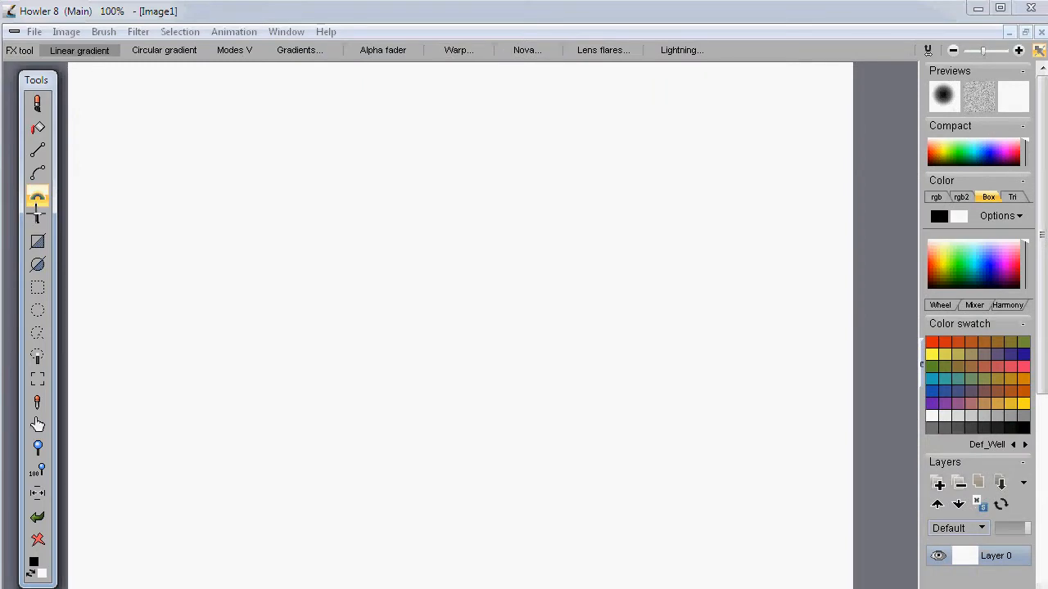
left_click(36, 217)
left_click(37, 171)
left_click(38, 149)
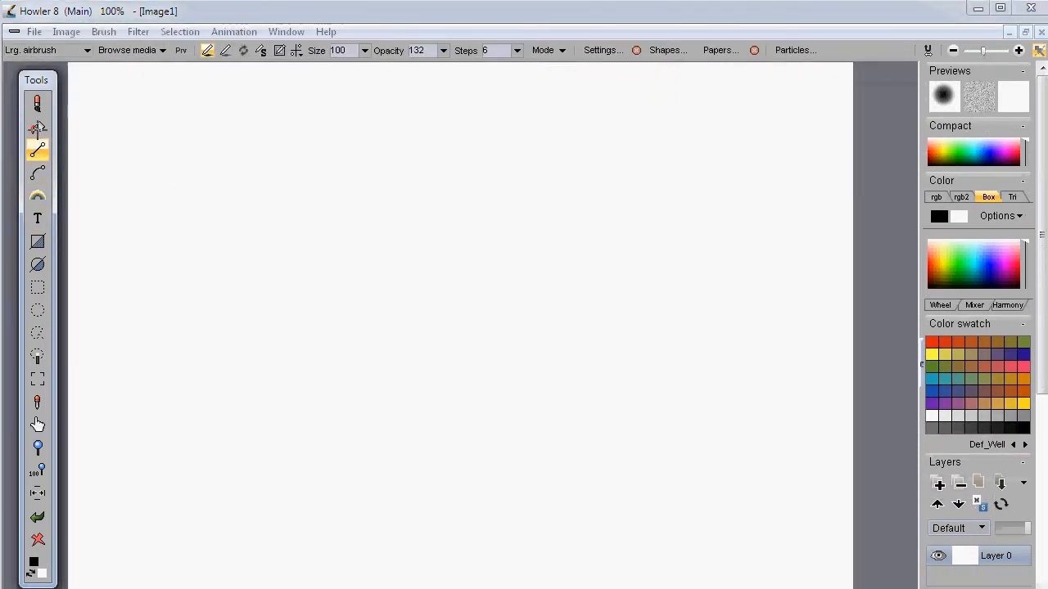
left_click(37, 129)
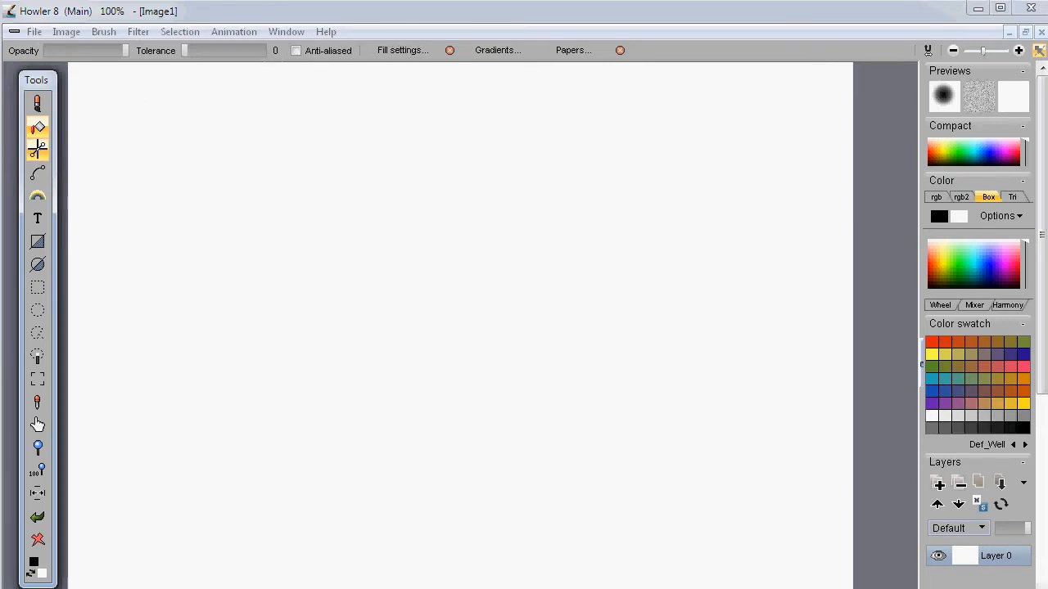
left_click(36, 150)
left_click(37, 173)
left_click(37, 195)
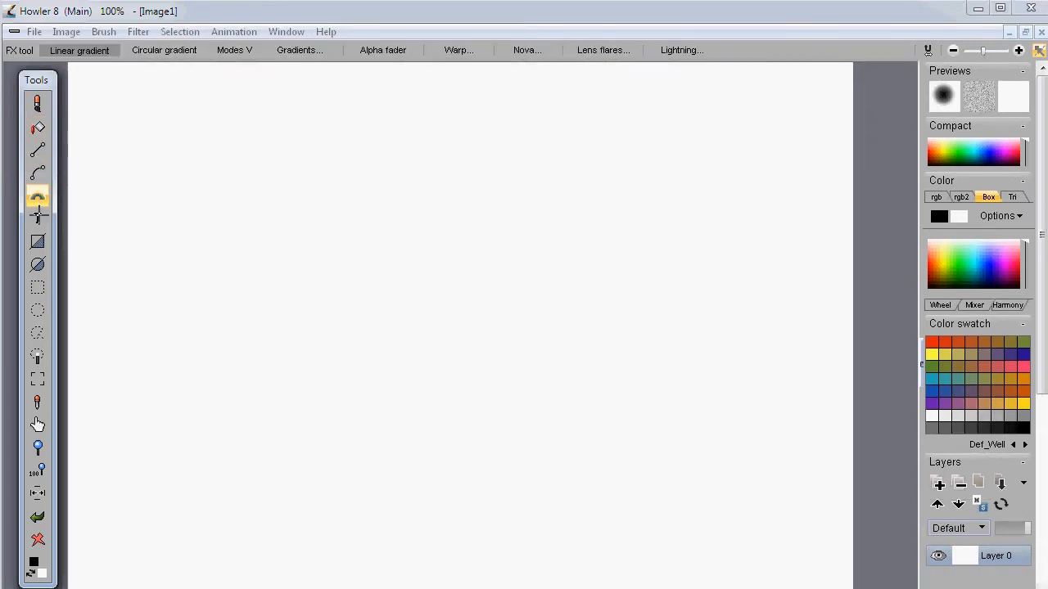
left_click(37, 217)
left_click(37, 241)
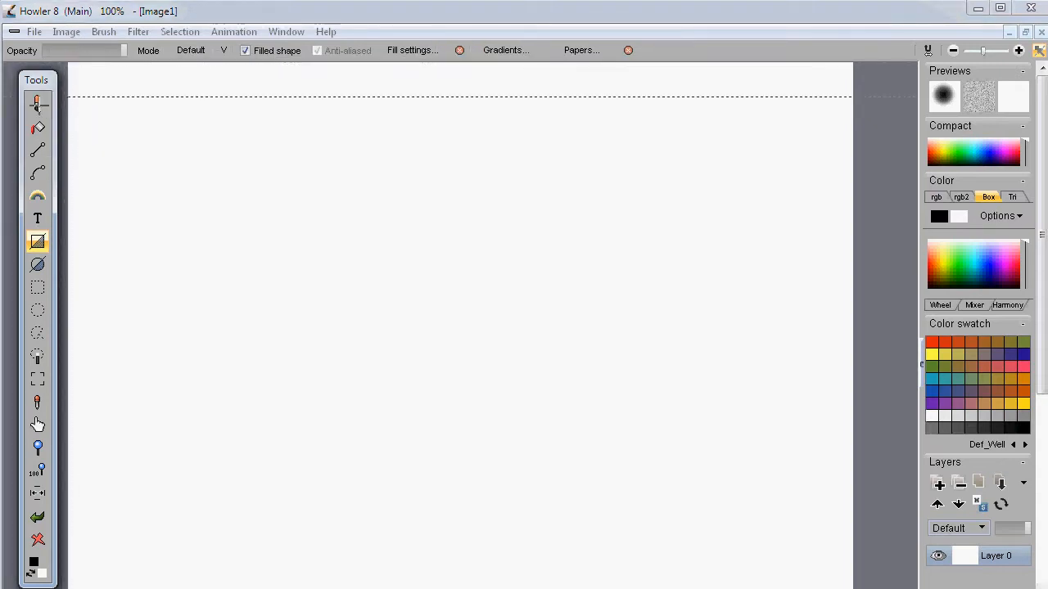
Paint a broad green area across the canvas with the Large cover oil brush of the natural paint tools.
left_click(36, 103)
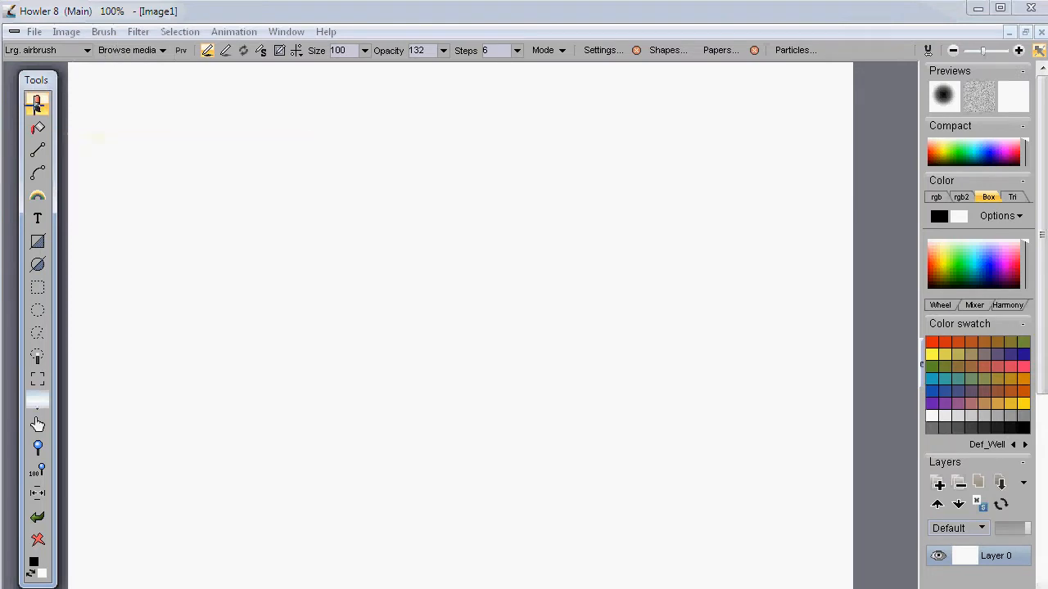
right_click(37, 101)
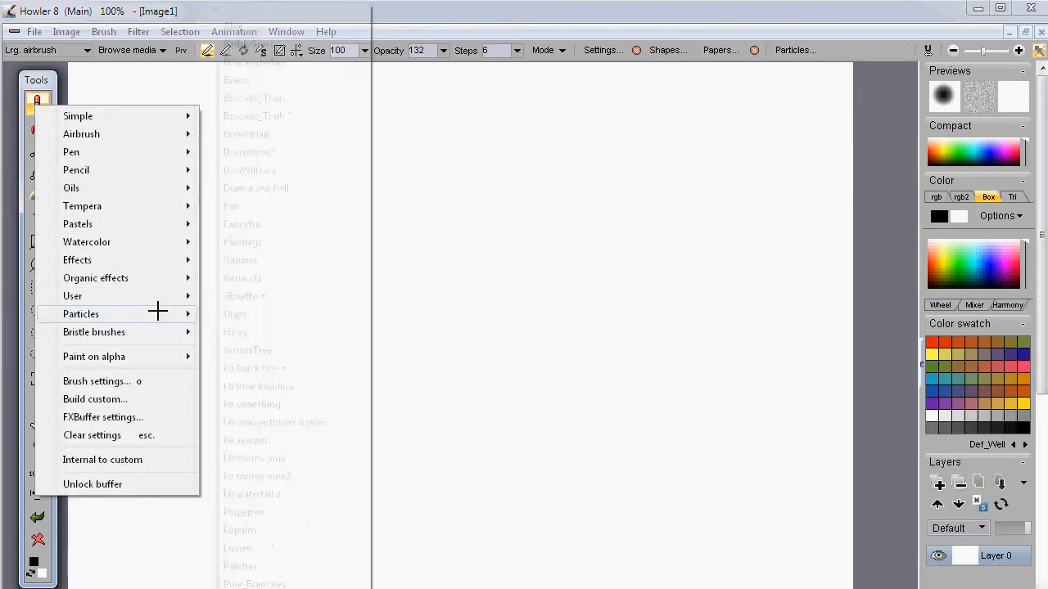
mouse_move(159, 133)
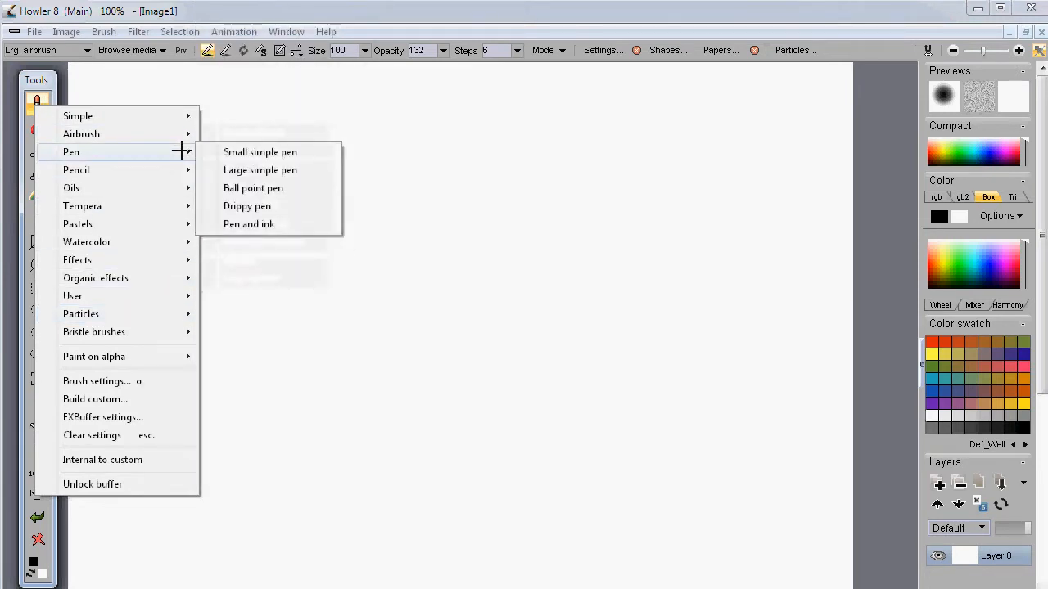
mouse_move(180, 187)
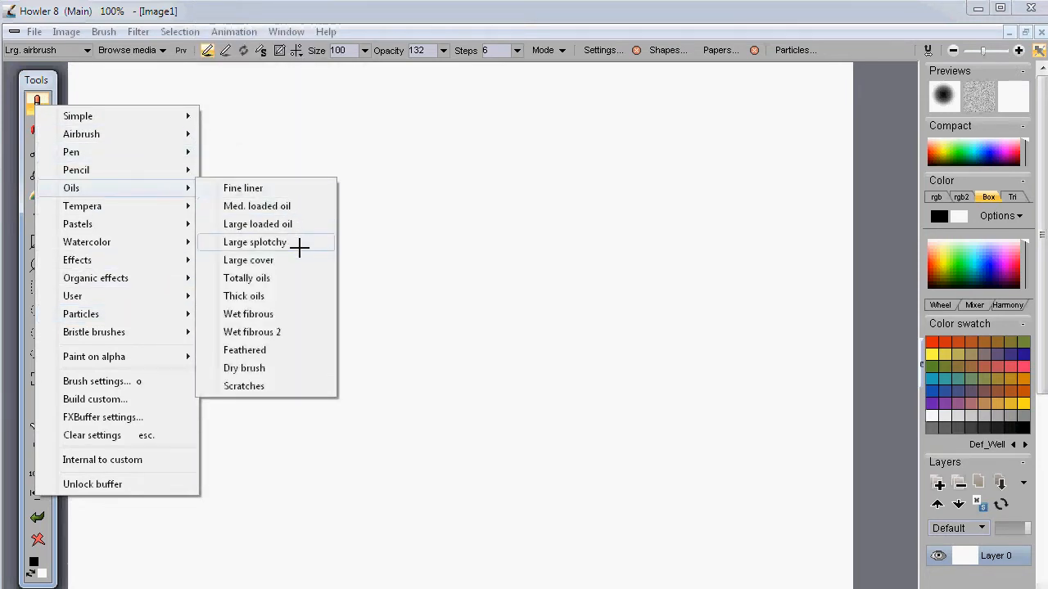
left_click(270, 260)
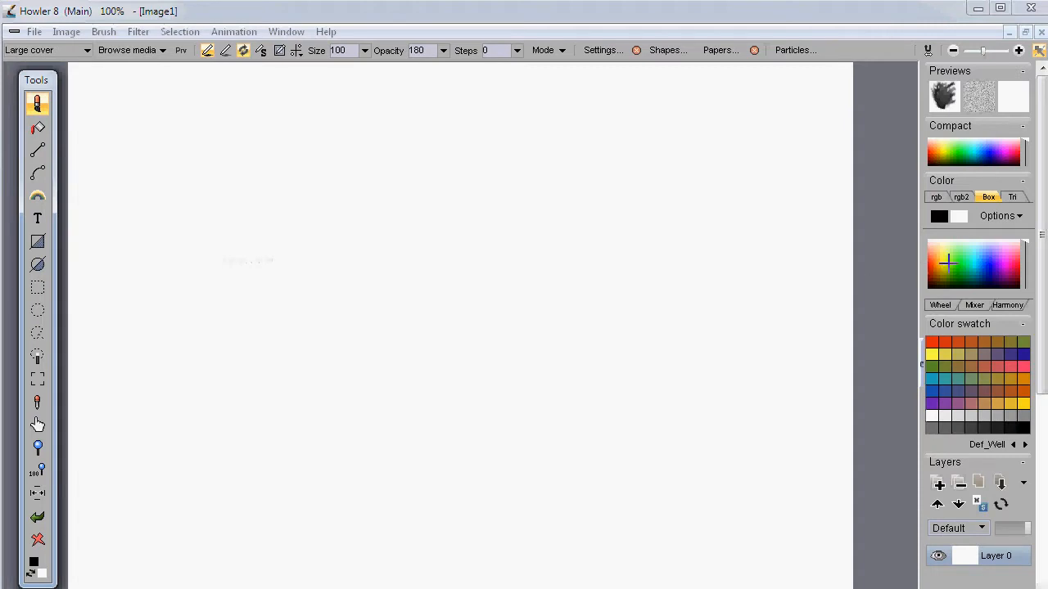
left_click(959, 260)
mouse_move(524, 221)
left_mouse_down()
mouse_move(311, 355)
mouse_move(650, 414)
mouse_move(622, 343)
left_mouse_up()
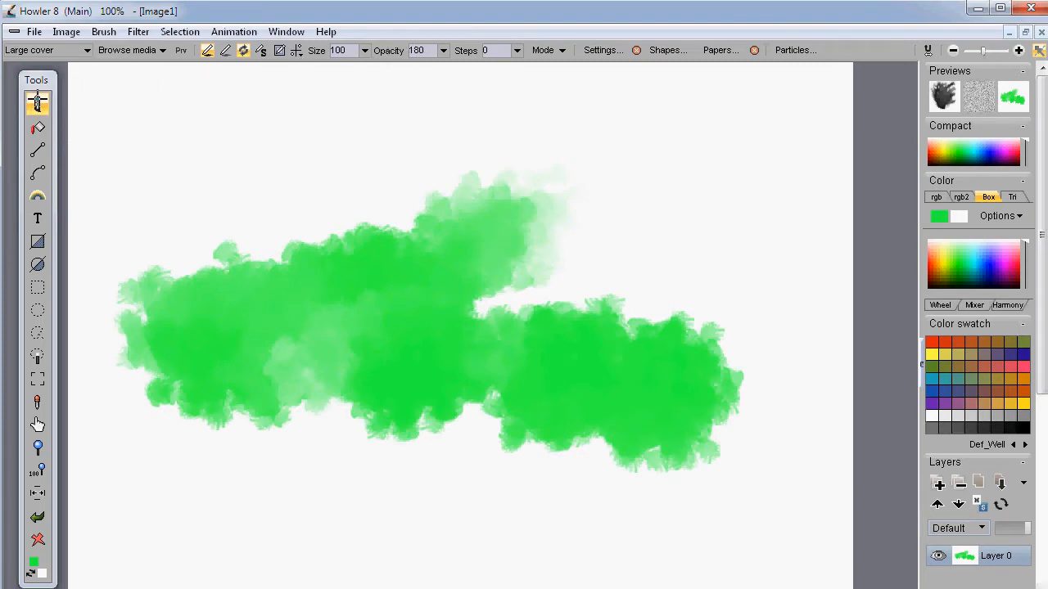
Choose the Large airbrush preset and paint a wavy green stroke over the green area.
left_click(45, 49)
mouse_move(131, 80)
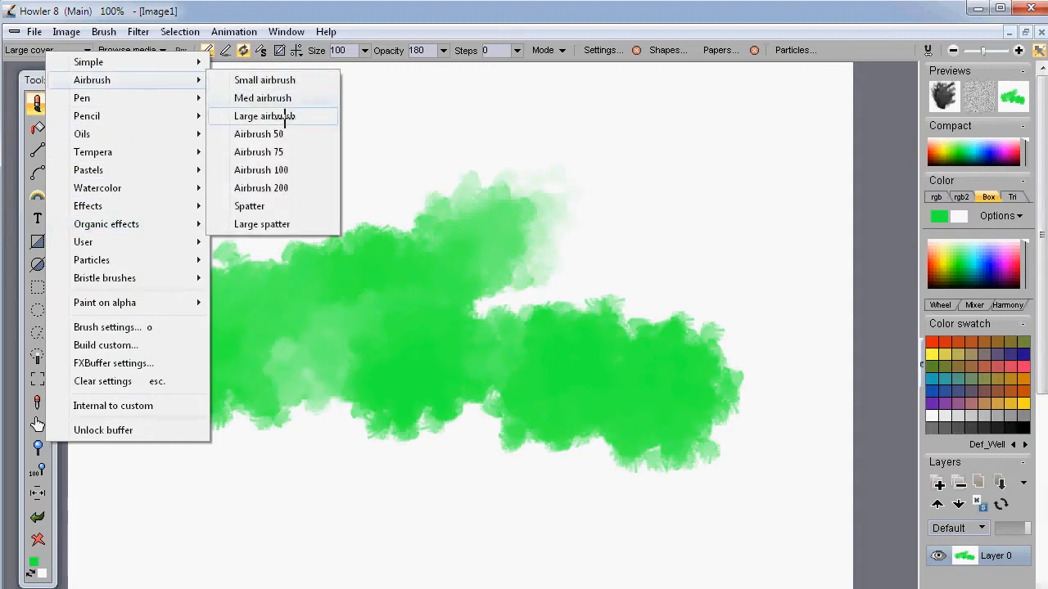
left_click(285, 115)
mouse_move(173, 190)
left_mouse_down()
mouse_move(248, 173)
mouse_move(335, 220)
mouse_move(625, 338)
left_mouse_up()
Pick a purple colour and paint several winding airbrush strokes over and around the green area.
left_click(990, 270)
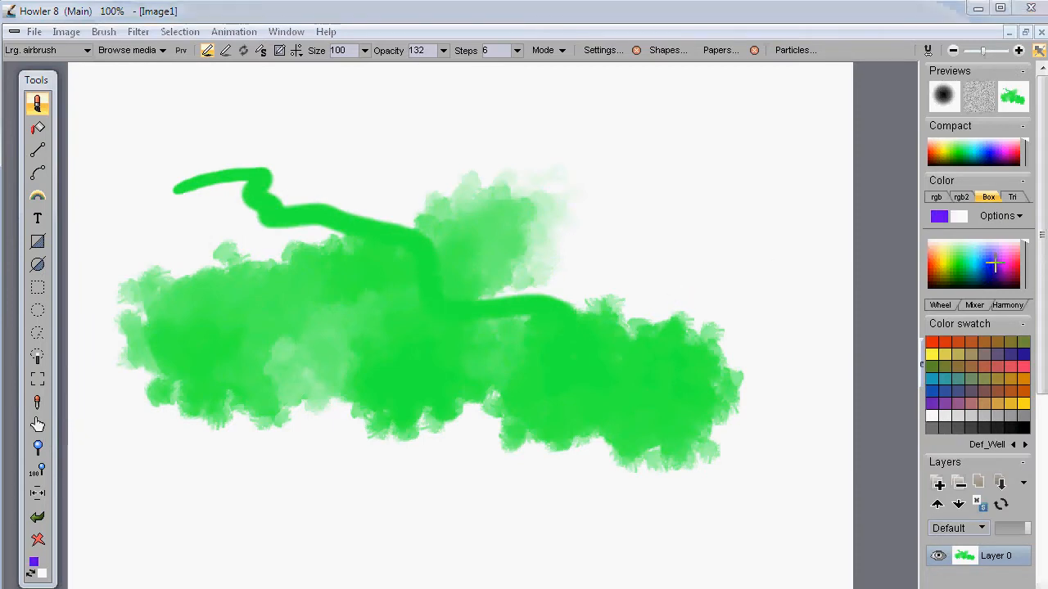
mouse_move(352, 255)
left_mouse_down()
mouse_move(362, 343)
mouse_move(606, 397)
left_mouse_up()
mouse_move(475, 206)
left_mouse_down()
mouse_move(498, 199)
mouse_move(556, 243)
mouse_move(536, 260)
left_mouse_up()
mouse_move(225, 160)
left_mouse_down()
mouse_move(297, 138)
mouse_move(309, 157)
mouse_move(353, 162)
mouse_move(431, 139)
mouse_move(678, 132)
mouse_move(752, 245)
mouse_move(742, 334)
mouse_move(615, 398)
left_mouse_up()
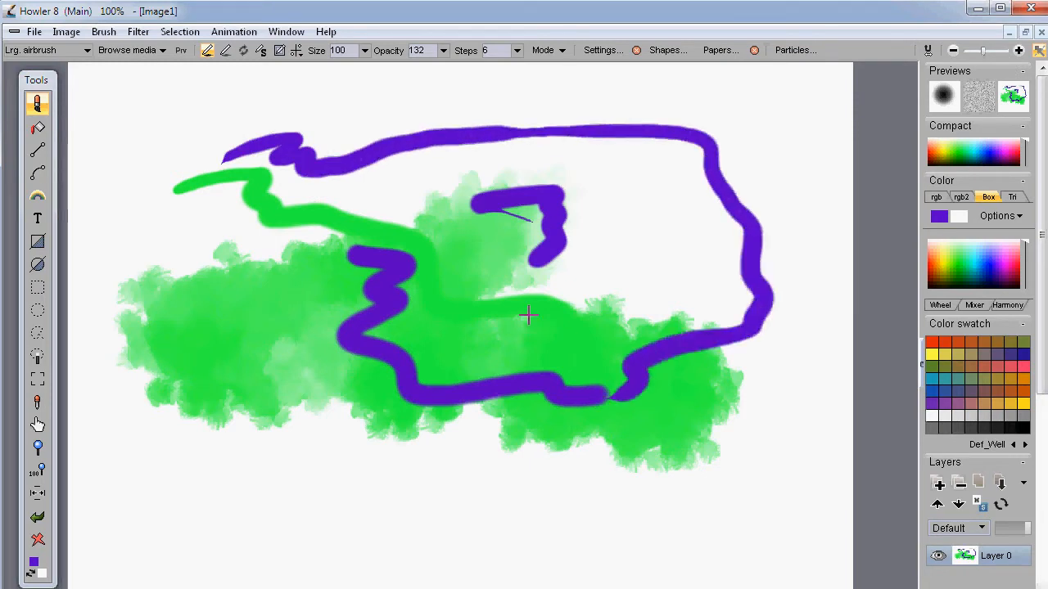
Open the brush settings and place them beside the painted strokes.
left_click(601, 50)
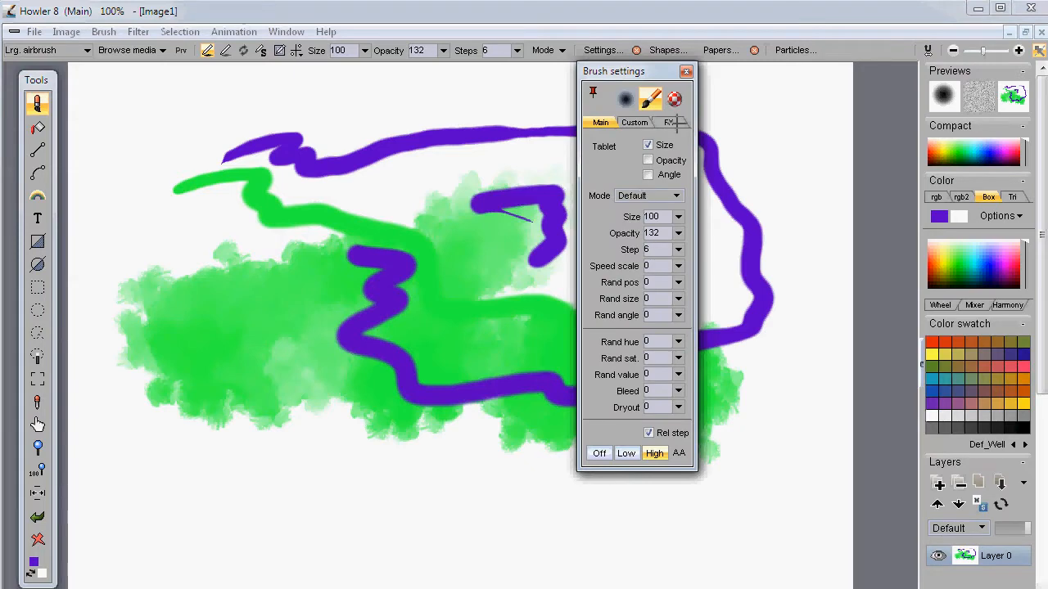
left_click_drag(651, 72, 879, 100)
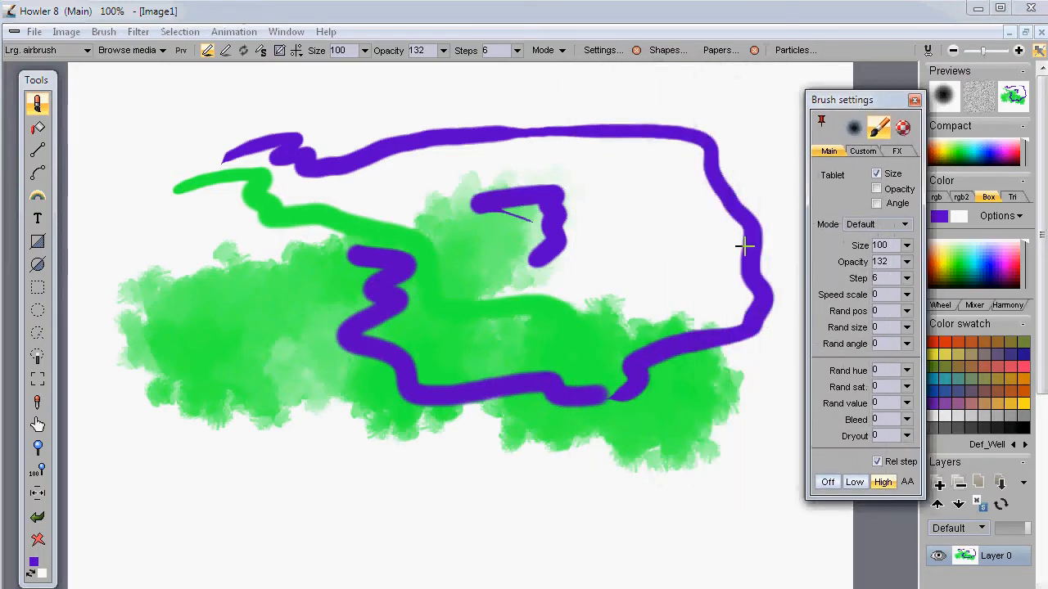
Switch to the Windows Control Panel and resize its window to show more items.
key("super")
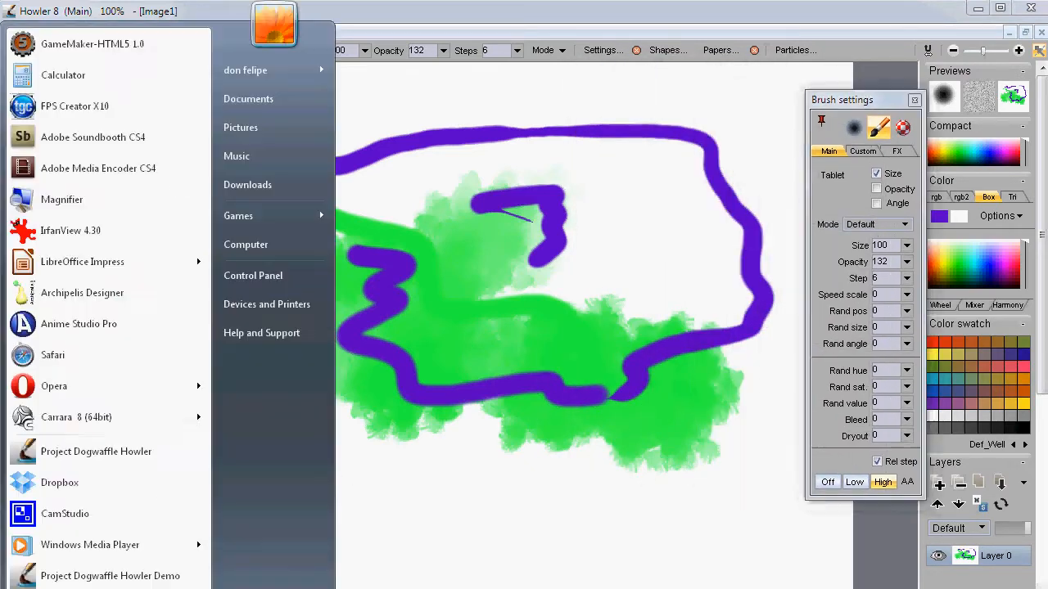
left_click(288, 273)
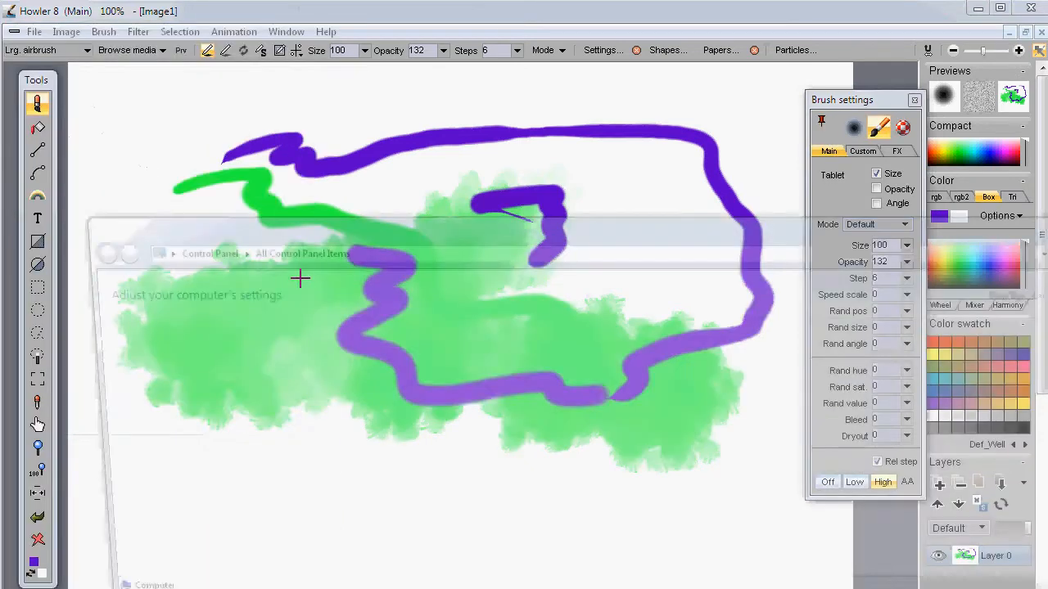
left_click_drag(552, 227, 558, 78)
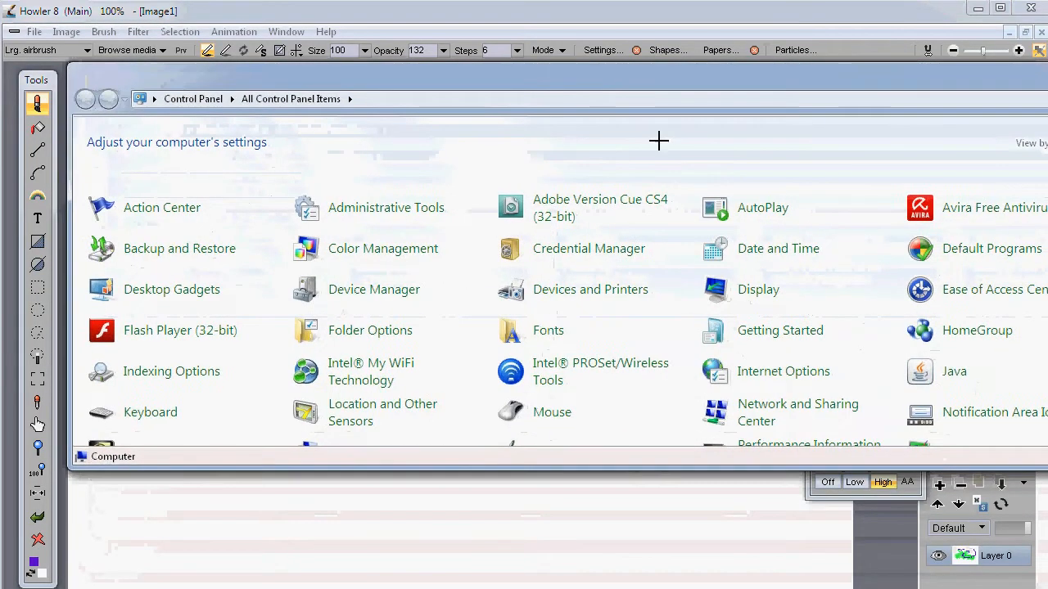
left_click_drag(1047, 468, 1047, 588)
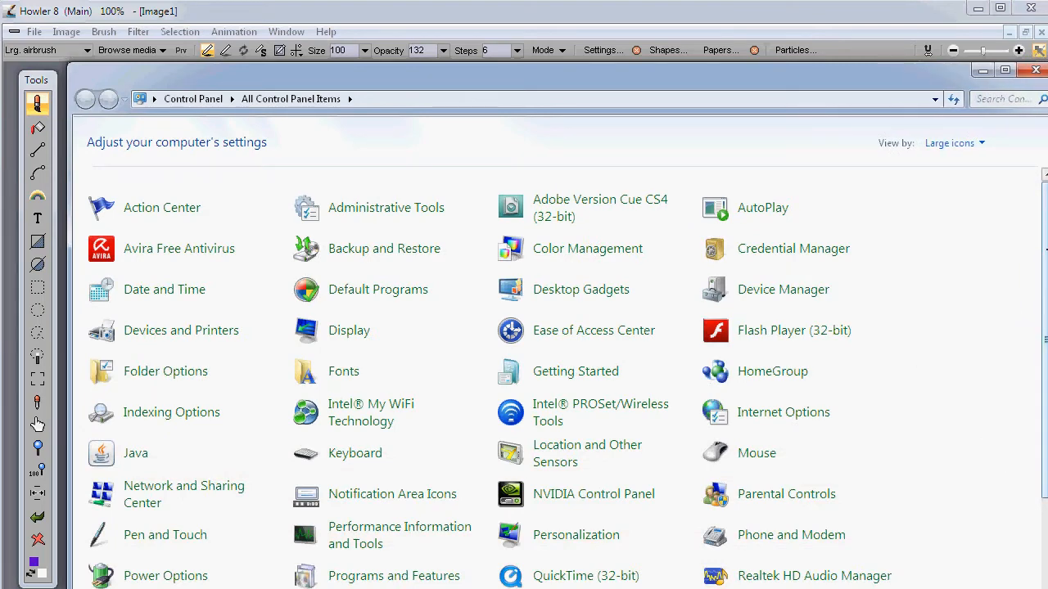
Open Wacom Tablet Properties from the Control Panel and reposition its window so all pen settings are visible.
left_click_drag(1044, 245, 1031, 398)
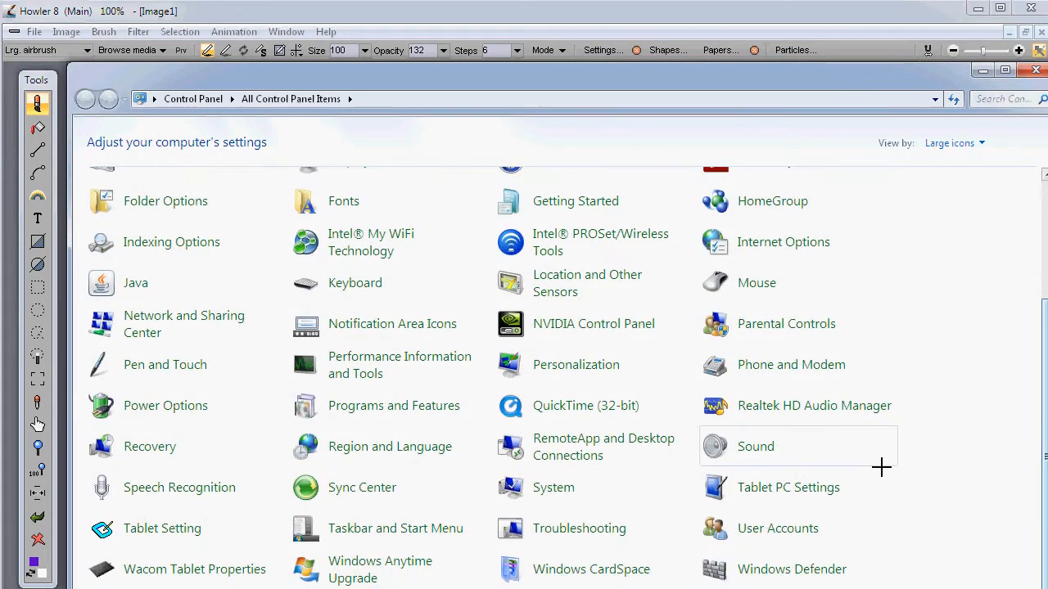
left_click_drag(548, 79, 527, 24)
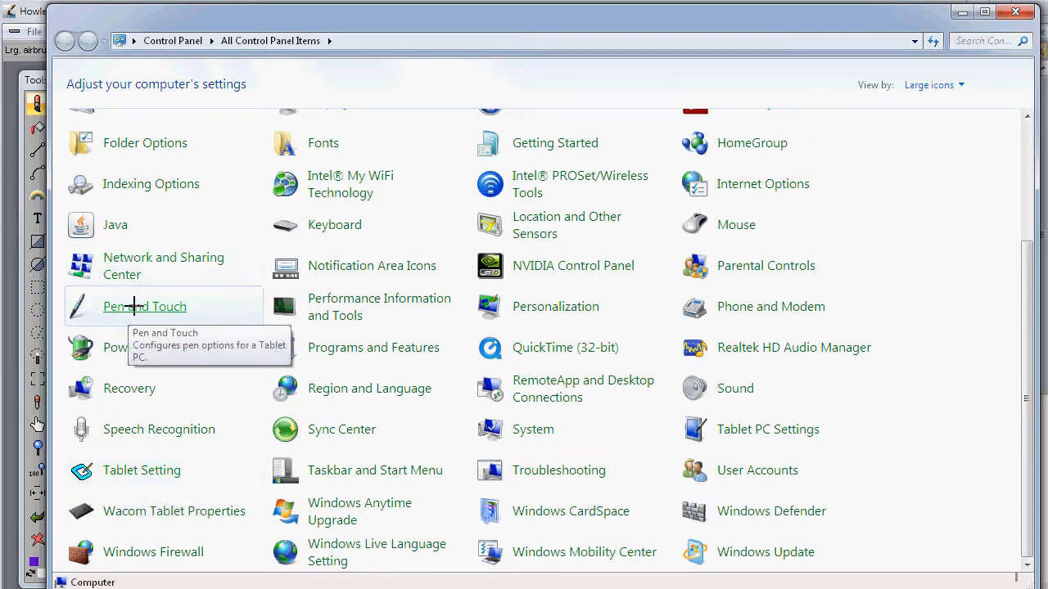
left_click(165, 506)
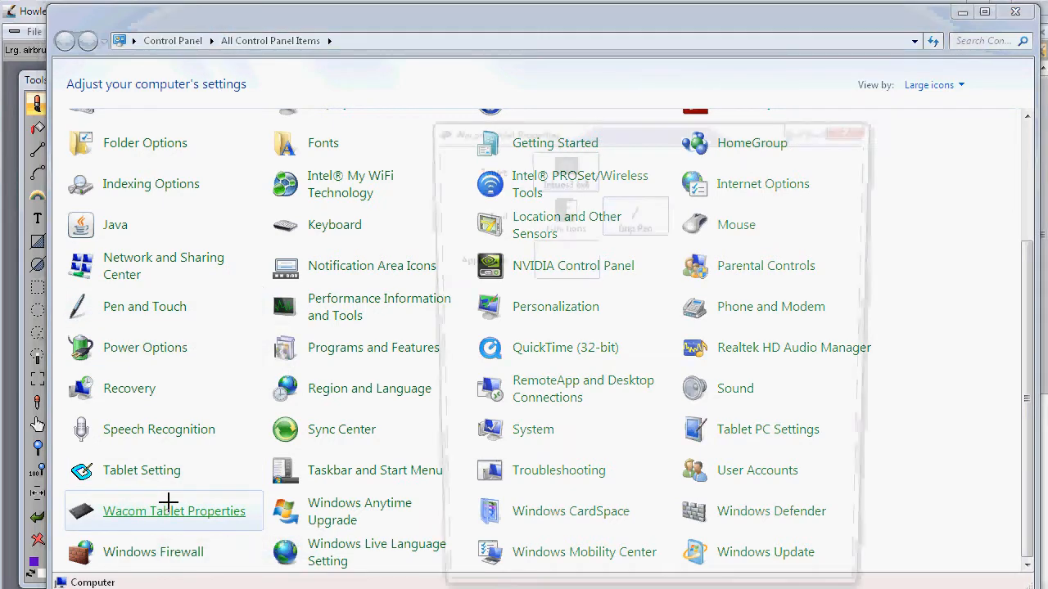
left_click_drag(563, 128, 336, 32)
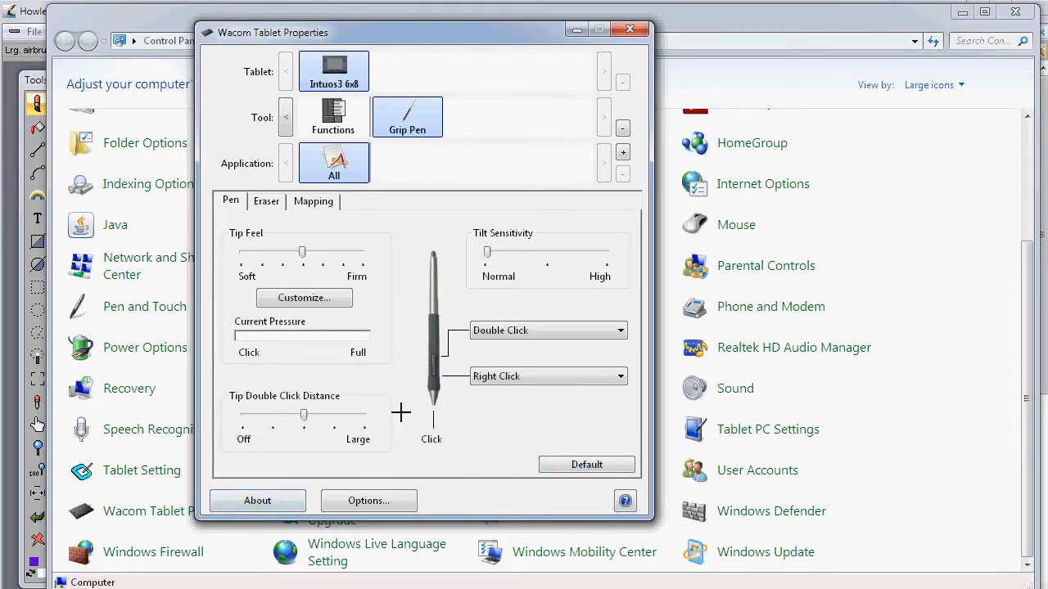
Review the general tablet options, close them, and set the pen's Tilt Sensitivity to the middle of its range.
left_click(357, 501)
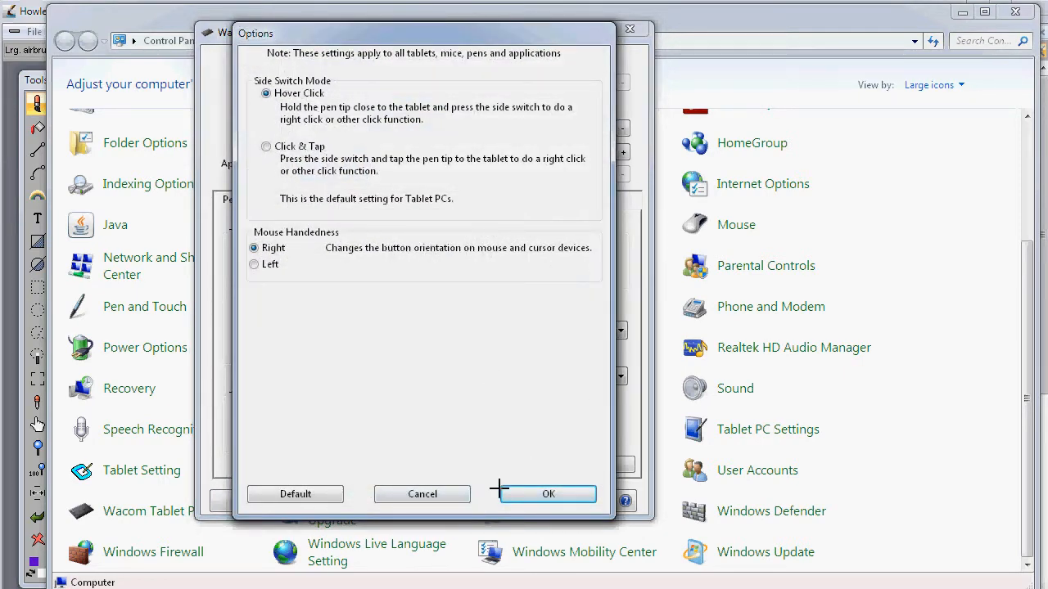
left_click(501, 491)
left_click_drag(496, 254, 547, 251)
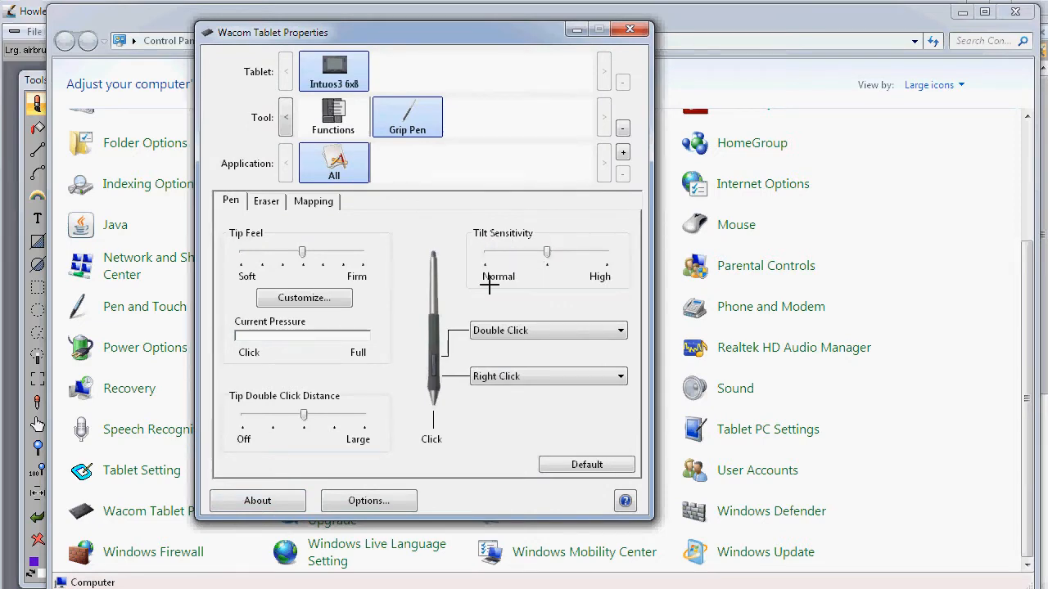
Open the pen's Tip Feel customization and examine its detailed pressure settings.
left_click(314, 296)
mouse_move(536, 253)
left_mouse_down()
mouse_move(560, 246)
mouse_move(571, 226)
mouse_move(563, 205)
mouse_move(506, 198)
mouse_move(494, 275)
mouse_move(585, 301)
left_mouse_up()
mouse_move(514, 211)
left_mouse_down()
mouse_move(569, 203)
mouse_move(489, 175)
mouse_move(492, 240)
mouse_move(461, 284)
mouse_move(493, 305)
mouse_move(591, 325)
left_mouse_up()
left_click(588, 423)
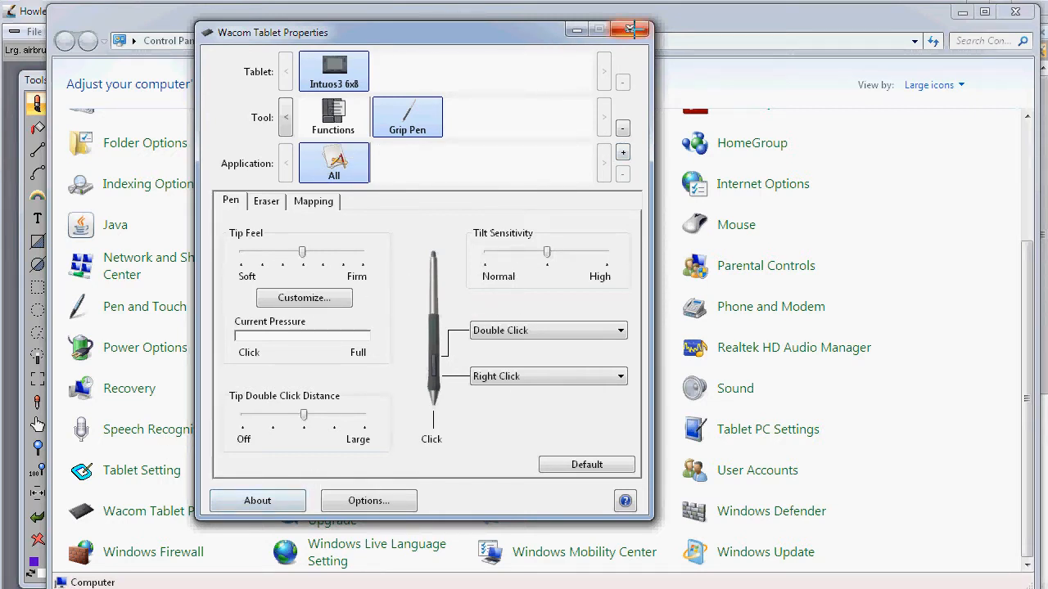
Close Wacom Tablet Properties, minimize the Control Panel, and paint a winding purple stroke down the green area in Howler.
left_click(629, 29)
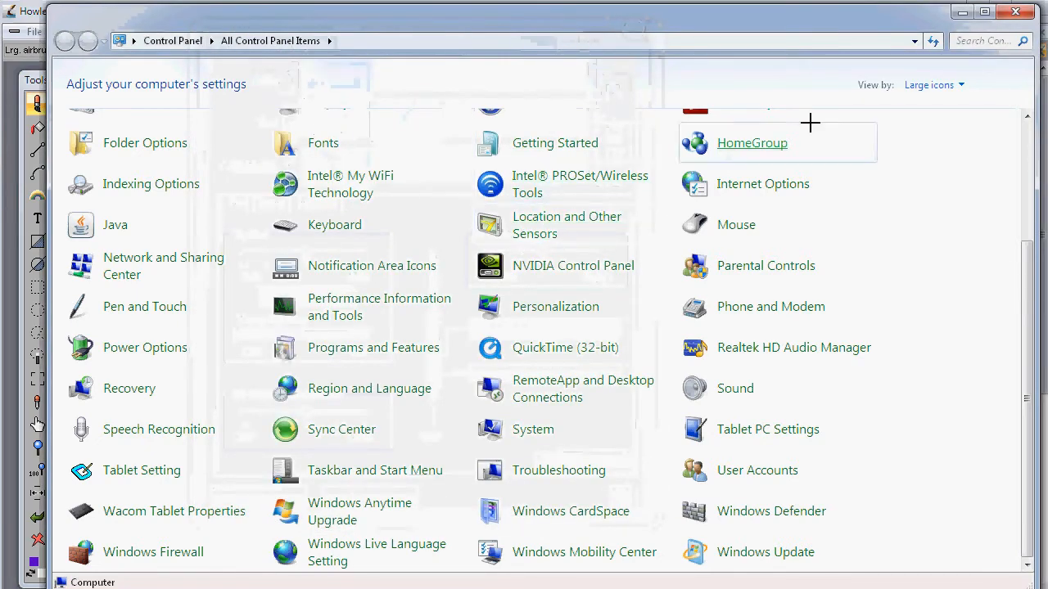
left_click(963, 12)
mouse_move(196, 248)
left_mouse_down()
mouse_move(215, 338)
mouse_move(323, 414)
left_mouse_up()
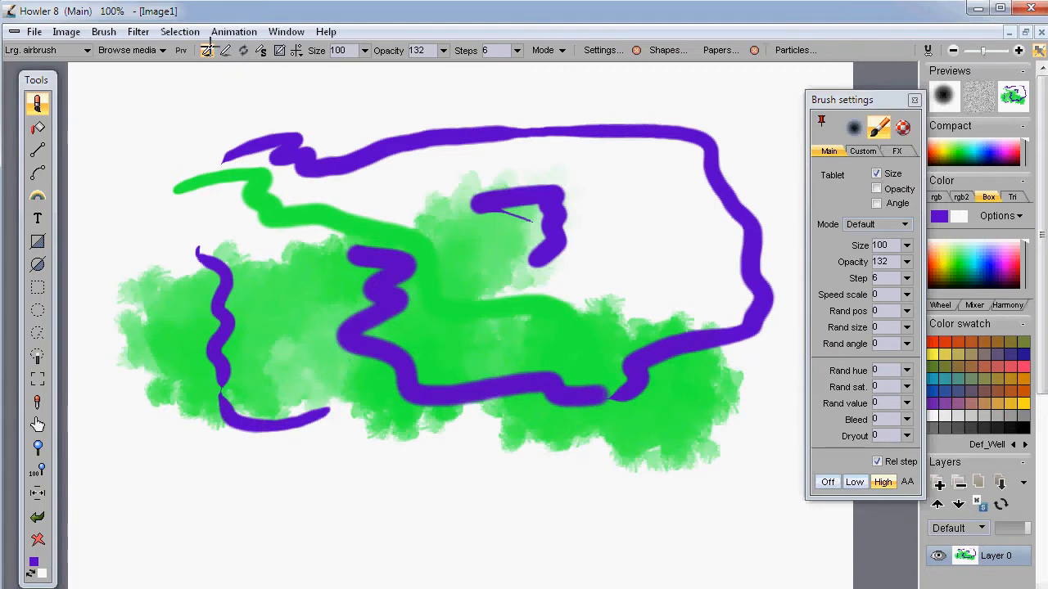
Turn off tablet control of brush size, test it with a stroke, then clear the canvas and paint two wavy purple strokes.
mouse_move(187, 157)
left_mouse_down()
mouse_move(188, 194)
mouse_move(311, 335)
mouse_move(388, 498)
mouse_move(617, 468)
left_mouse_up()
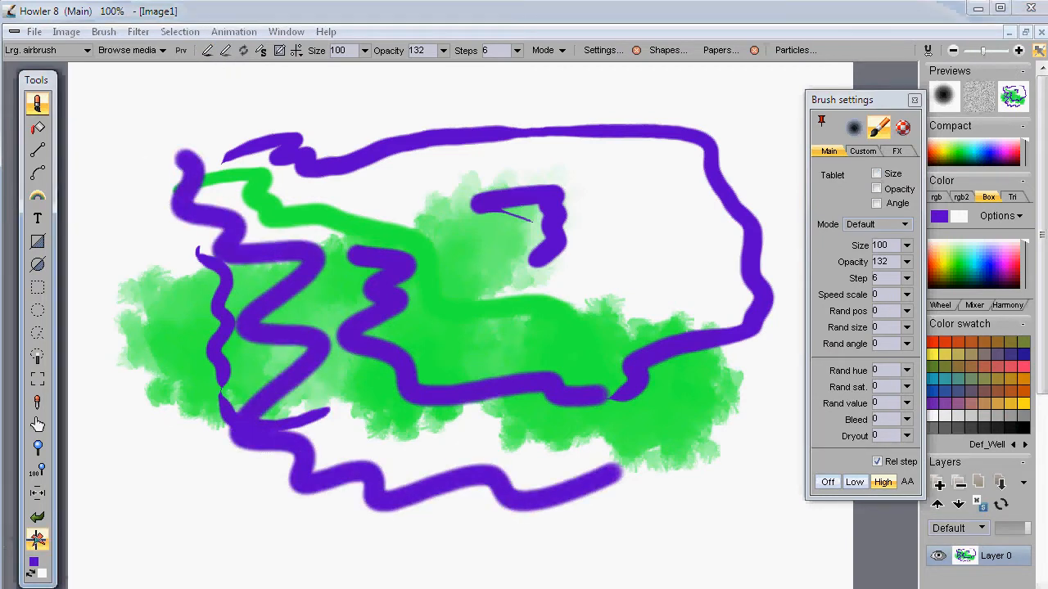
left_click(37, 539)
mouse_move(146, 166)
left_mouse_down()
mouse_move(659, 191)
mouse_move(739, 253)
left_mouse_up()
mouse_move(225, 239)
left_mouse_down()
mouse_move(323, 280)
mouse_move(625, 337)
left_mouse_up()
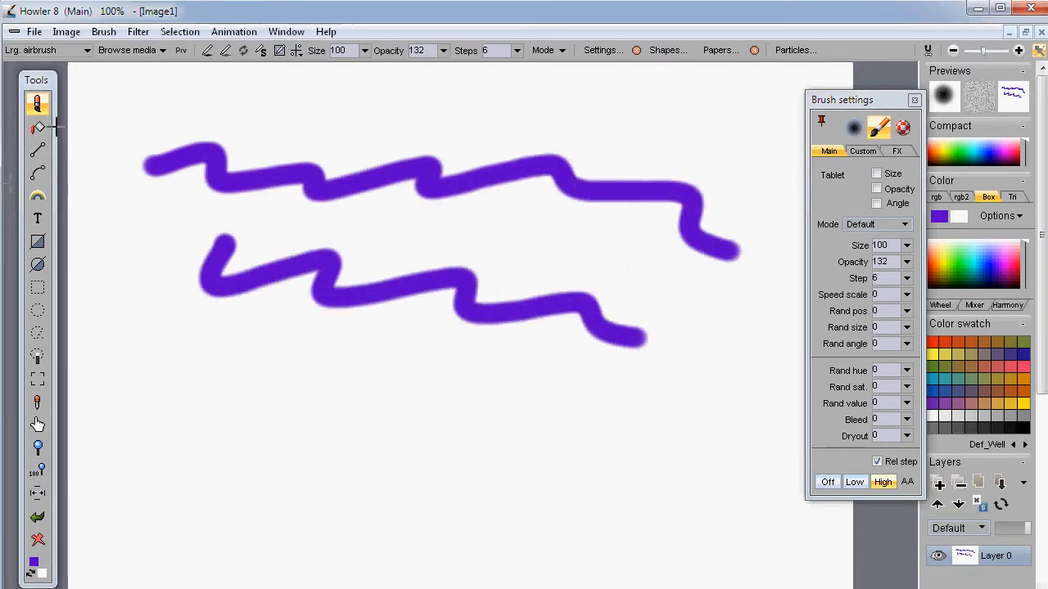
Load the HotDog brush preset from the media browser and paint a wavy stroke across the lower canvas.
left_click(147, 49)
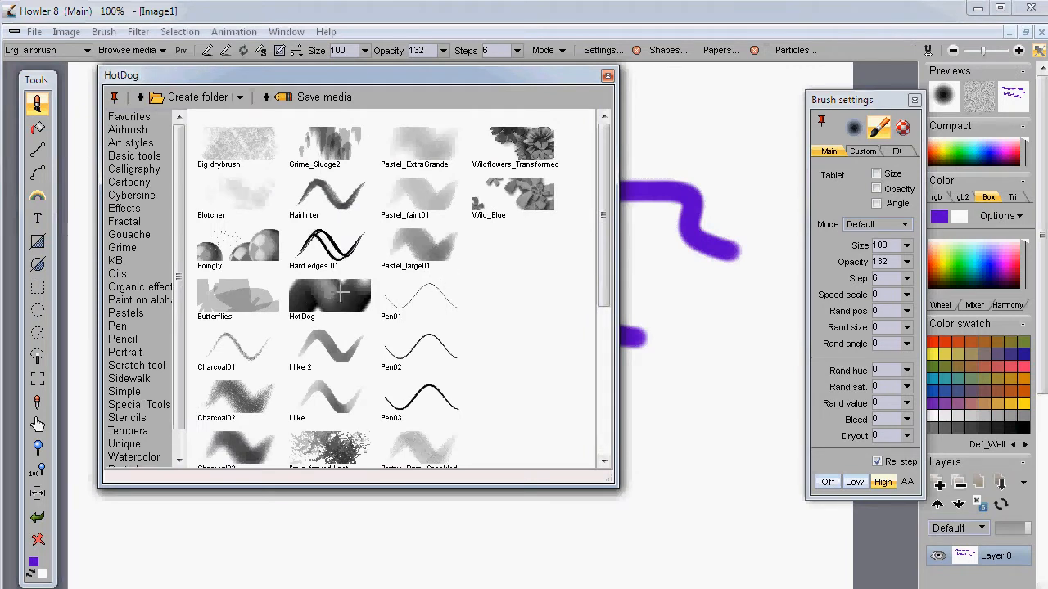
double_click(318, 299)
mouse_move(147, 461)
left_mouse_down()
mouse_move(212, 396)
mouse_move(509, 475)
mouse_move(678, 498)
mouse_move(720, 490)
left_mouse_up()
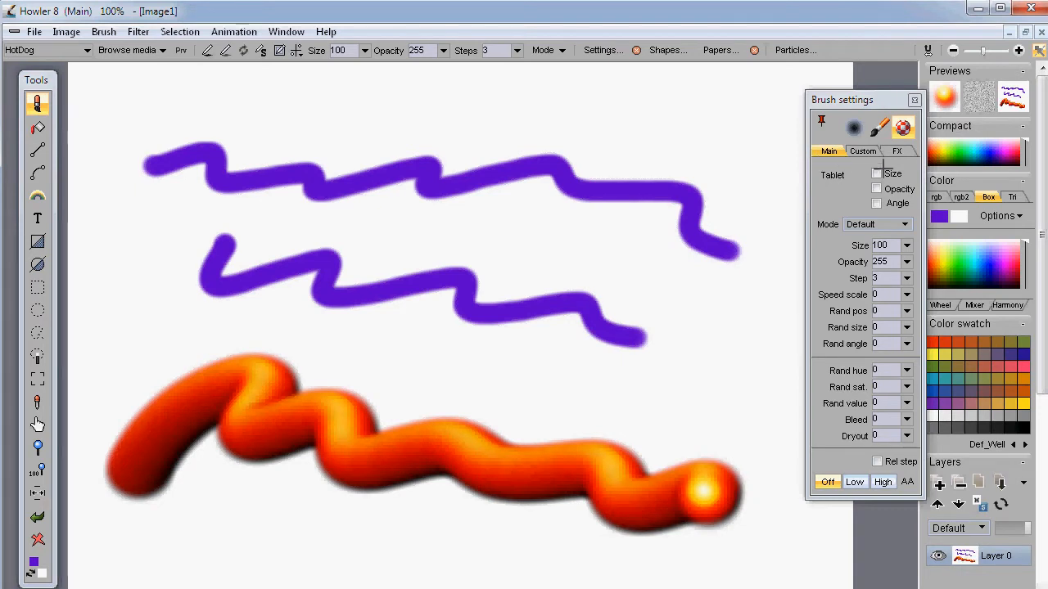
Reposition the brush settings, reopening and pinning them so they stay beside the canvas.
left_click_drag(895, 99, 832, 98)
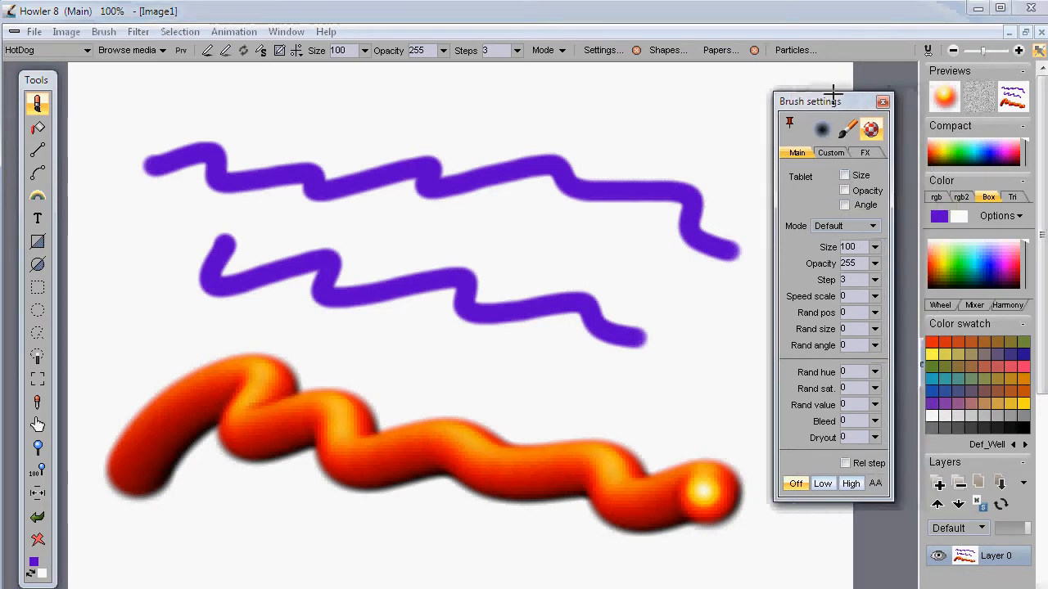
left_click_drag(779, 100, 792, 97)
left_click(864, 96)
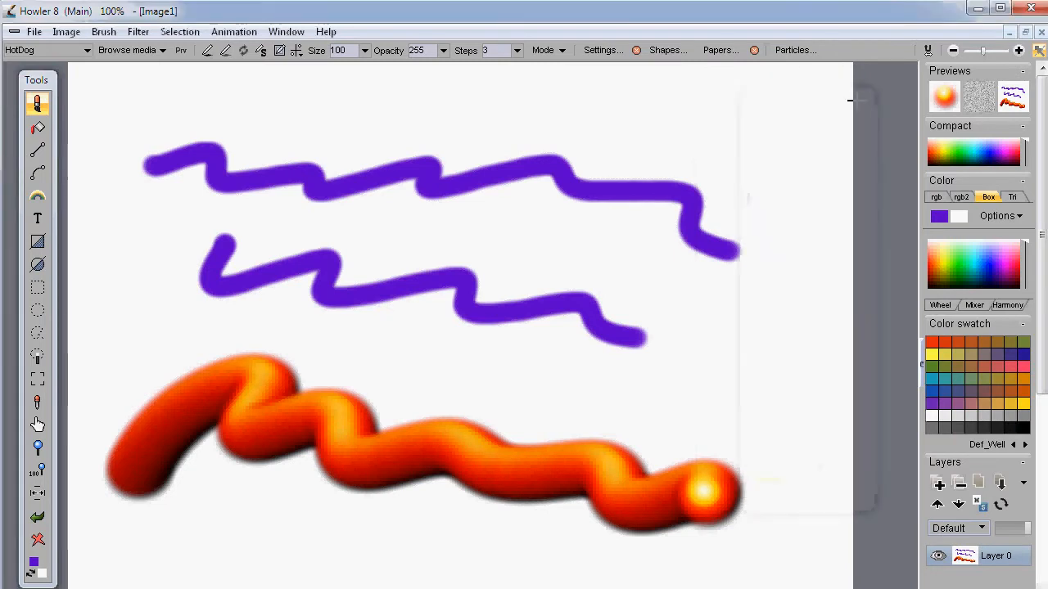
key("o")
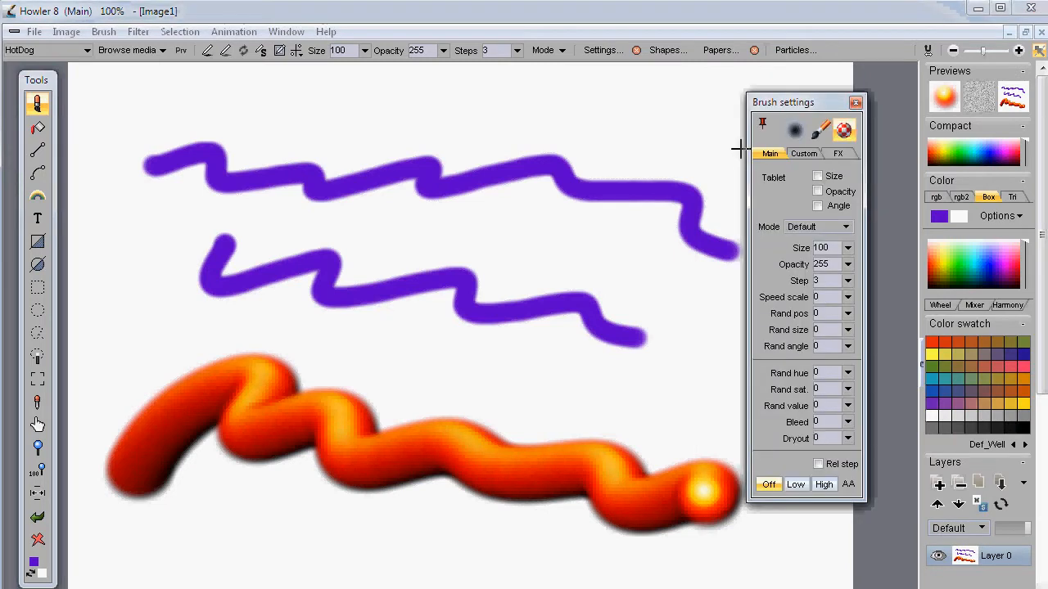
left_click(762, 124)
left_click_drag(818, 100, 842, 91)
Enable tablet control of brush size and paint long winding HotDog strokes over the canvas.
left_click(839, 167)
mouse_move(342, 118)
left_mouse_down()
mouse_move(379, 112)
mouse_move(627, 145)
mouse_move(616, 351)
left_mouse_up()
mouse_move(600, 398)
left_mouse_down()
mouse_move(401, 435)
mouse_move(198, 234)
mouse_move(303, 409)
mouse_move(440, 312)
mouse_move(388, 237)
left_mouse_up()
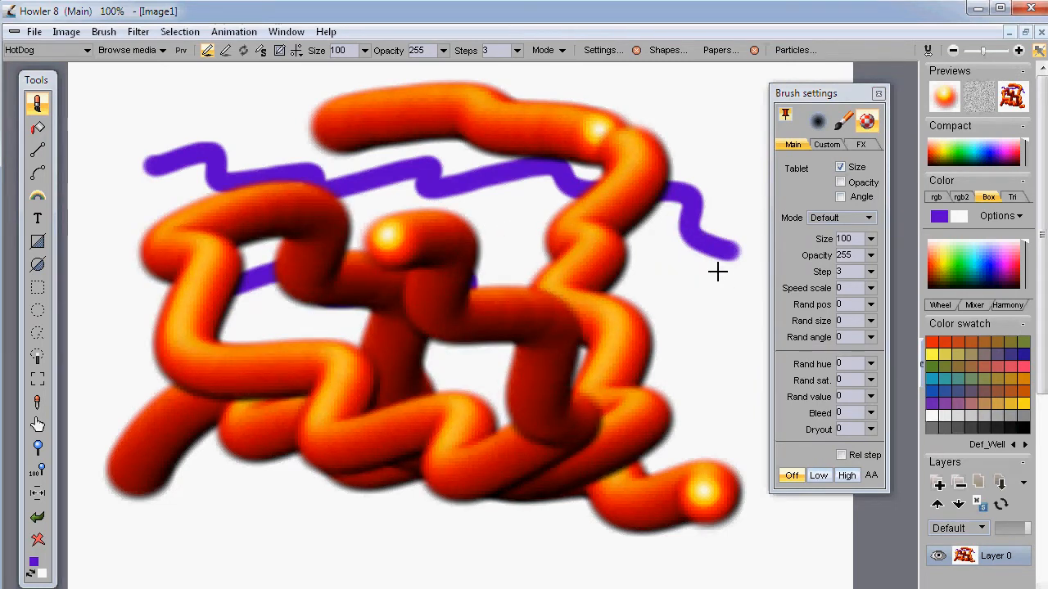
Show the custom brush settings, clear the canvas, paint a HotDog test stroke, and clear it again.
left_click(827, 144)
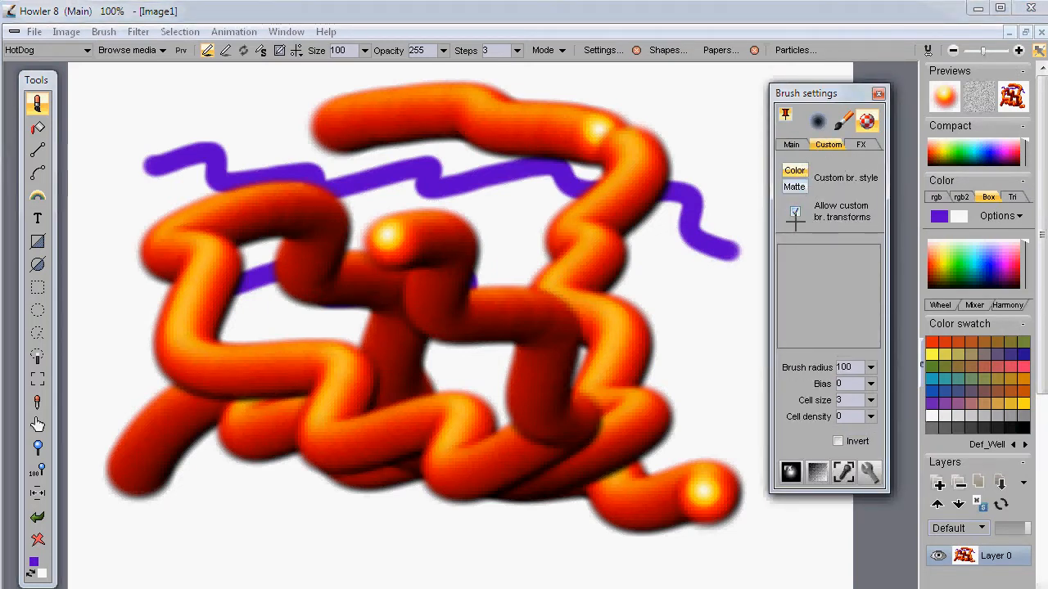
left_click(37, 539)
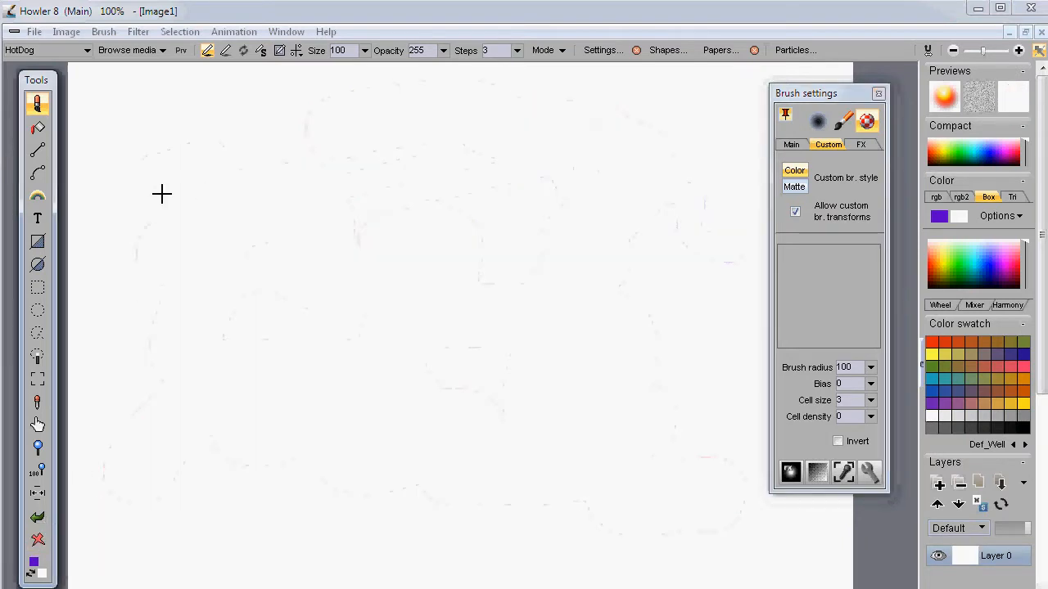
mouse_move(119, 136)
left_mouse_down()
mouse_move(234, 156)
mouse_move(330, 145)
mouse_move(395, 190)
mouse_move(404, 293)
mouse_move(484, 391)
mouse_move(645, 428)
mouse_move(501, 232)
mouse_move(655, 199)
mouse_move(573, 299)
mouse_move(237, 428)
mouse_move(350, 521)
mouse_move(464, 535)
mouse_move(613, 496)
mouse_move(319, 341)
mouse_move(362, 170)
mouse_move(470, 428)
mouse_move(540, 250)
mouse_move(695, 243)
mouse_move(507, 477)
mouse_move(401, 508)
left_mouse_up()
left_click(38, 537)
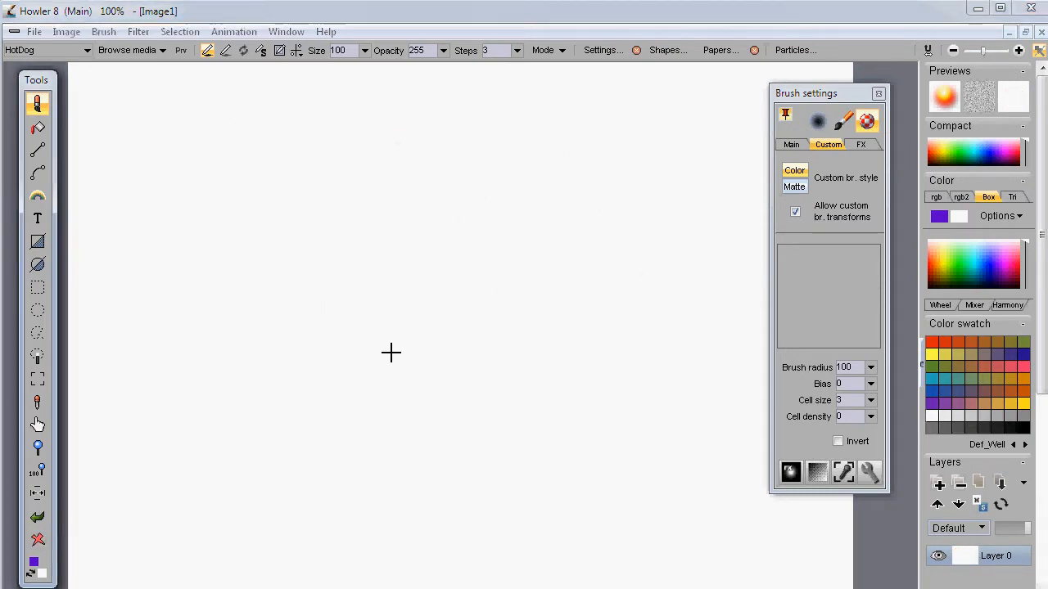
Choose the spiky star brush shape, paint winding purple strokes with it, and close the shape presets.
left_click(790, 144)
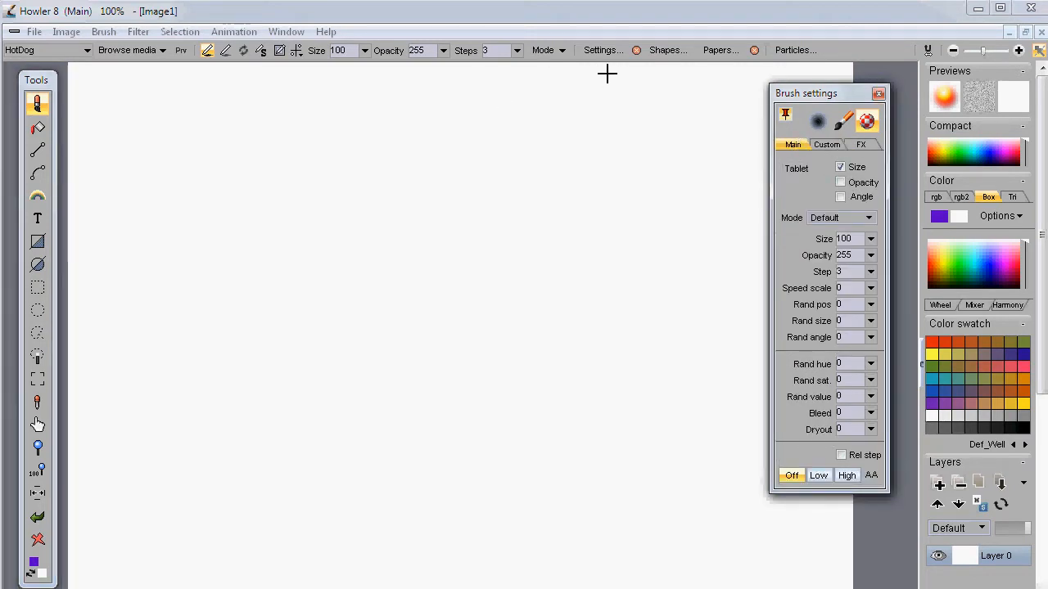
left_click(669, 50)
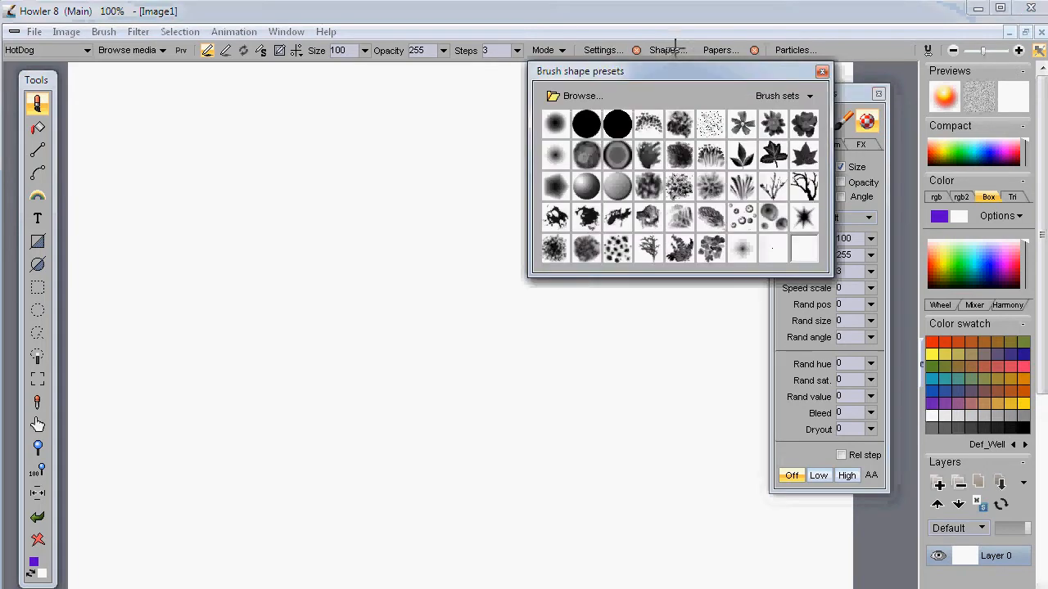
left_click(802, 217)
mouse_move(210, 219)
left_mouse_down()
mouse_move(302, 302)
mouse_move(396, 432)
mouse_move(517, 451)
mouse_move(582, 374)
mouse_move(372, 232)
mouse_move(136, 236)
mouse_move(489, 470)
left_mouse_up()
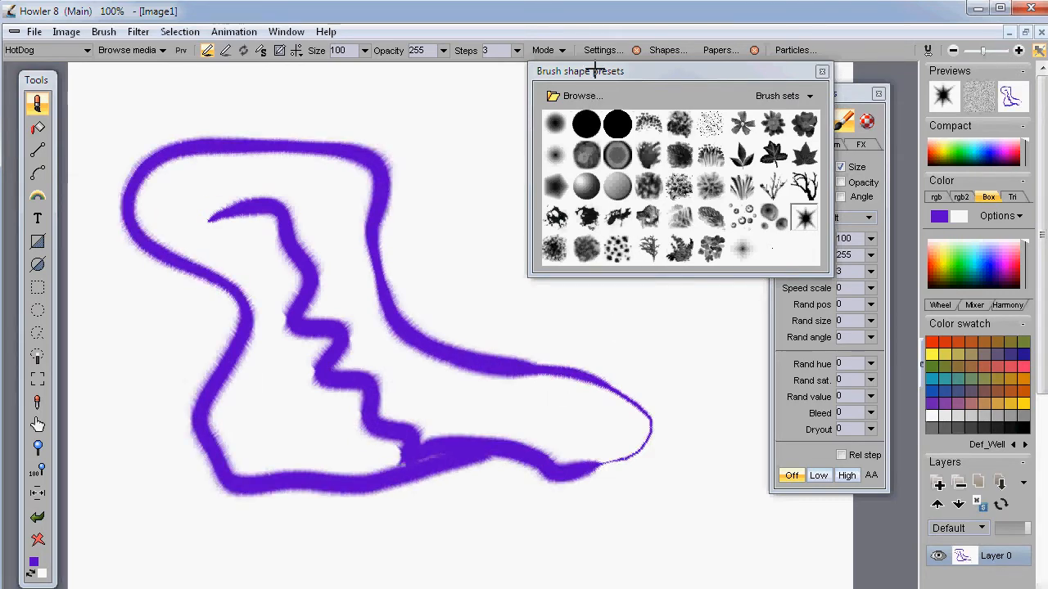
mouse_move(595, 75)
left_mouse_down()
mouse_move(526, 130)
mouse_move(510, 122)
left_mouse_up()
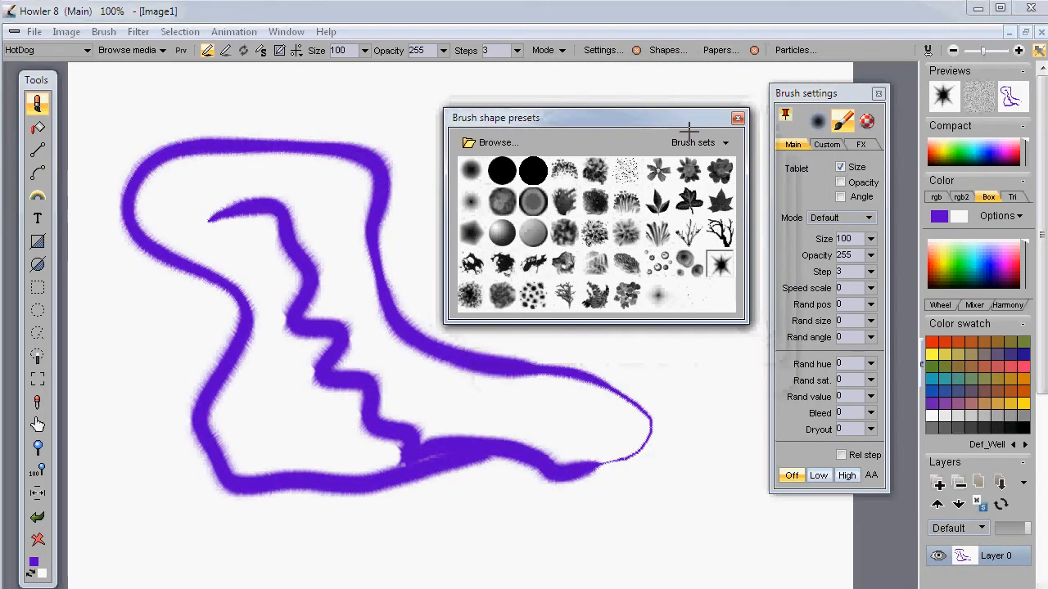
left_click(737, 118)
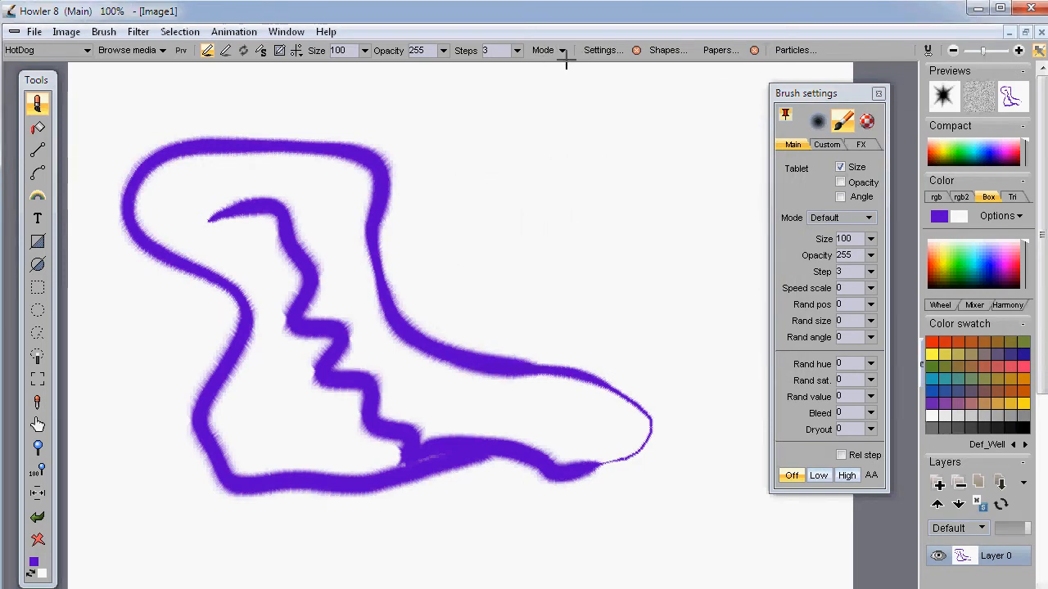
Set the brush step to 42 and paint a spaced trail of stars over the existing strokes.
left_click(517, 51)
left_click_drag(428, 72, 437, 72)
mouse_move(433, 144)
left_mouse_down()
mouse_move(535, 145)
mouse_move(561, 285)
mouse_move(511, 440)
left_mouse_up()
Clear the canvas and paint looping star trails, then clear it again and paint one short winding star trail.
left_click(37, 539)
mouse_move(121, 144)
left_mouse_down()
mouse_move(193, 119)
mouse_move(335, 138)
mouse_move(345, 213)
mouse_move(205, 314)
mouse_move(261, 438)
mouse_move(475, 421)
mouse_move(555, 468)
mouse_move(607, 381)
mouse_move(496, 321)
mouse_move(398, 230)
mouse_move(442, 172)
mouse_move(614, 156)
mouse_move(697, 205)
mouse_move(720, 388)
mouse_move(624, 490)
mouse_move(214, 512)
mouse_move(146, 401)
mouse_move(329, 246)
mouse_move(503, 262)
mouse_move(617, 305)
mouse_move(605, 385)
mouse_move(447, 379)
mouse_move(345, 345)
mouse_move(318, 383)
left_mouse_up()
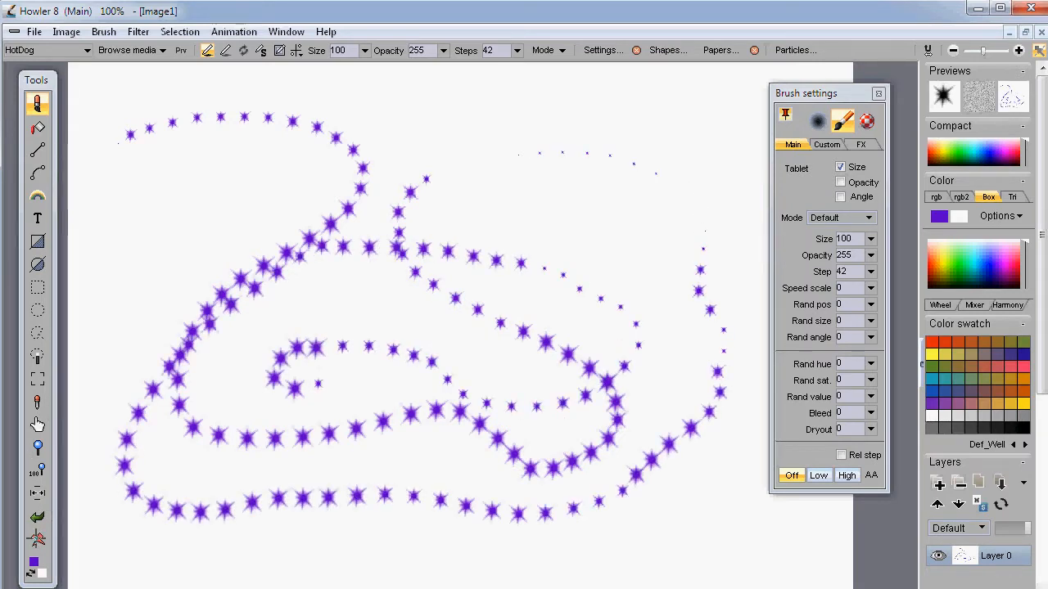
left_click(37, 538)
mouse_move(127, 127)
left_mouse_down()
mouse_move(240, 176)
mouse_move(382, 378)
left_mouse_up()
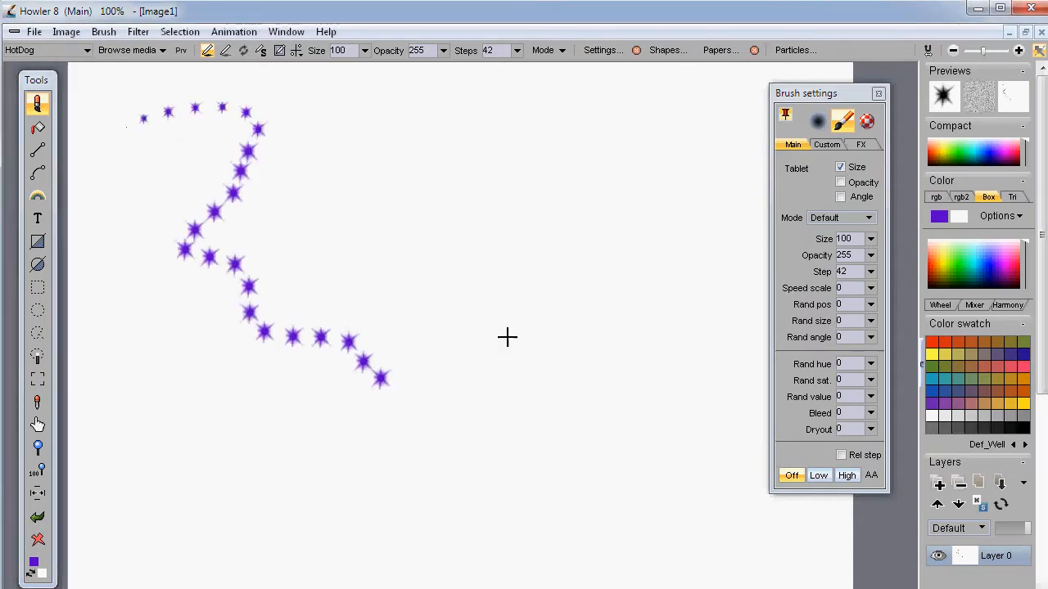
Enable tablet control of opacity alongside size and paint long star trails with varying pressure around the canvas.
left_click(841, 182)
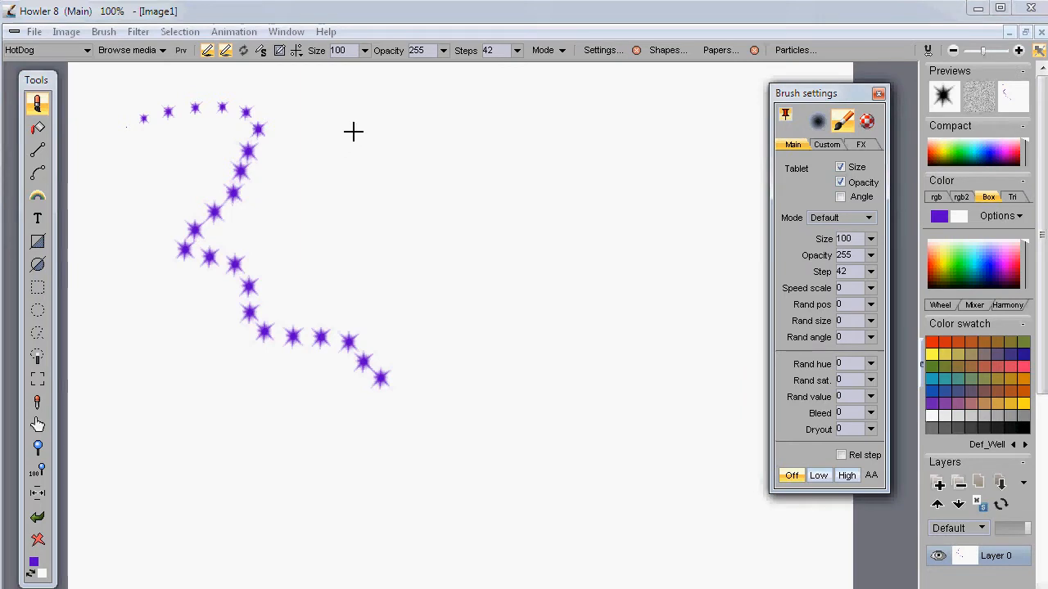
left_click_drag(391, 131, 485, 140)
mouse_move(627, 278)
left_mouse_down()
mouse_move(545, 300)
mouse_move(461, 321)
mouse_move(564, 369)
mouse_move(491, 435)
mouse_move(338, 451)
mouse_move(198, 446)
mouse_move(349, 510)
mouse_move(505, 553)
mouse_move(653, 455)
mouse_move(658, 185)
mouse_move(612, 139)
mouse_move(541, 254)
left_mouse_up()
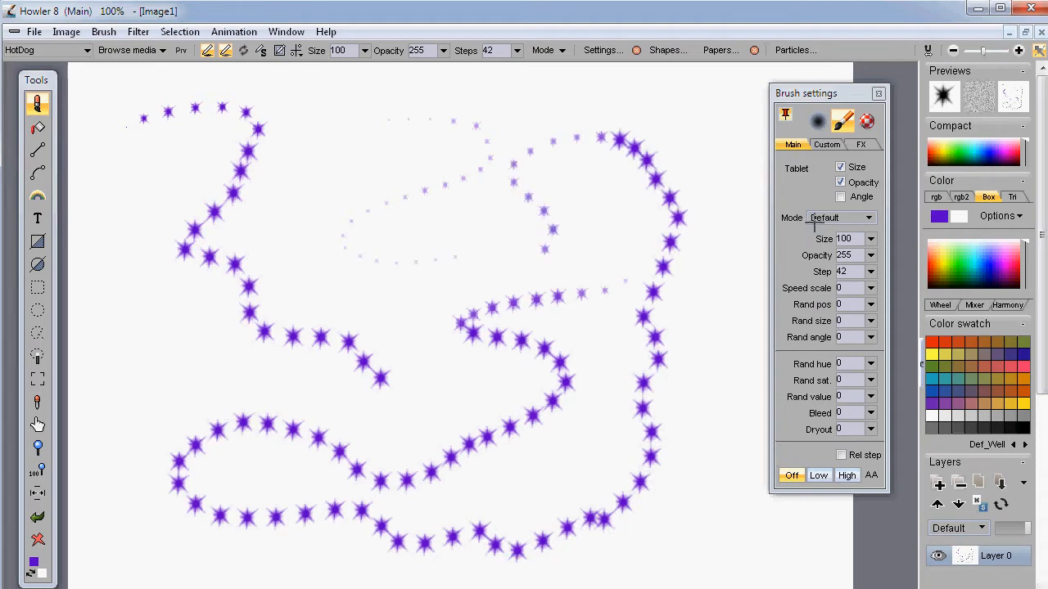
Turn off tablet size control, paint star trails varying only in opacity, then clear the canvas and paint another.
left_click(839, 167)
left_click(207, 50)
mouse_move(275, 120)
left_mouse_down()
mouse_move(374, 191)
mouse_move(369, 257)
mouse_move(396, 293)
mouse_move(425, 384)
mouse_move(496, 466)
mouse_move(507, 458)
left_mouse_up()
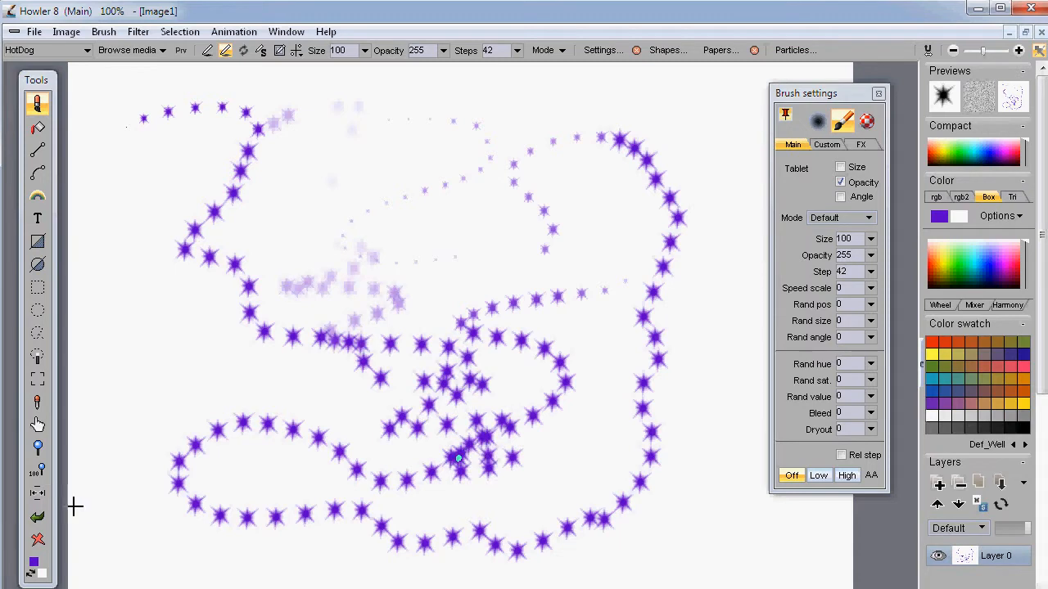
key("Delete")
mouse_move(242, 180)
left_mouse_down()
mouse_move(287, 204)
mouse_move(444, 168)
mouse_move(566, 419)
mouse_move(182, 514)
left_mouse_up()
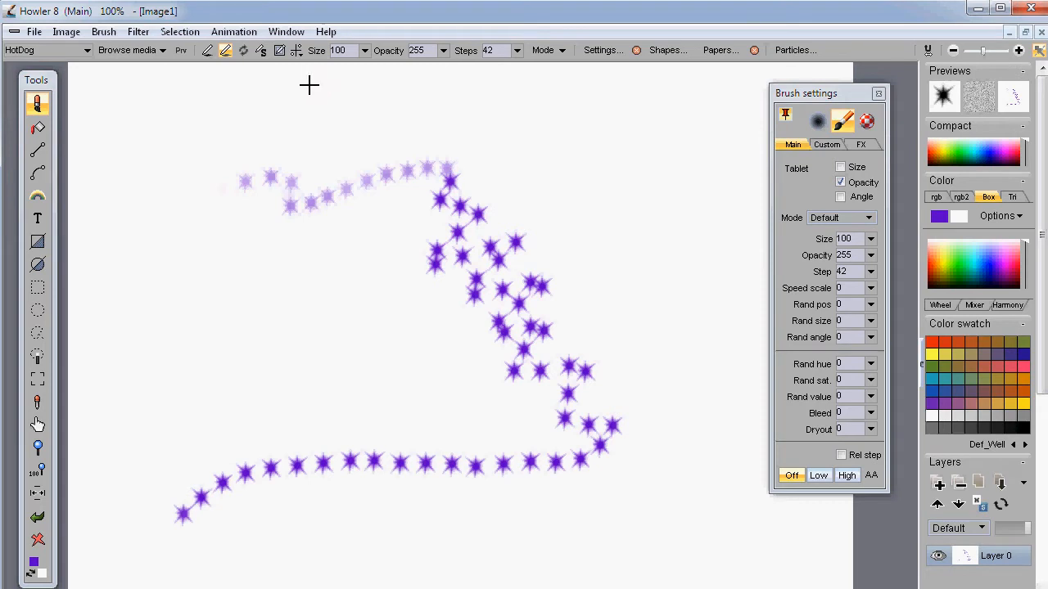
Enable the tablet Angle option and paint a looping star trail, then clear the canvas and paint more loops.
left_click(243, 50)
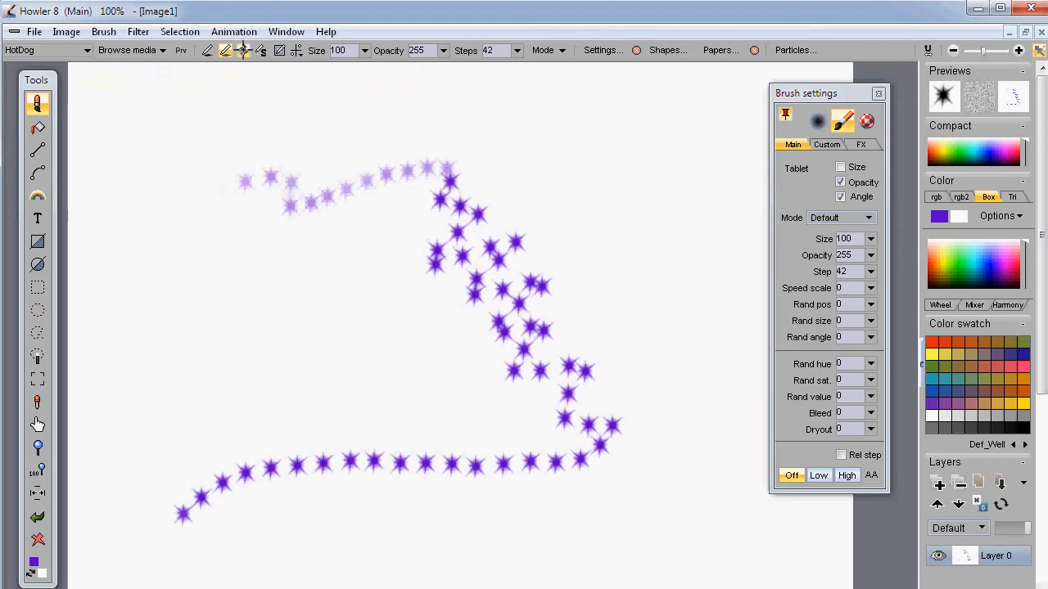
mouse_move(127, 161)
left_mouse_down()
mouse_move(231, 109)
mouse_move(306, 113)
mouse_move(339, 190)
mouse_move(283, 293)
mouse_move(386, 372)
mouse_move(508, 309)
mouse_move(565, 187)
mouse_move(730, 190)
mouse_move(471, 375)
left_mouse_up()
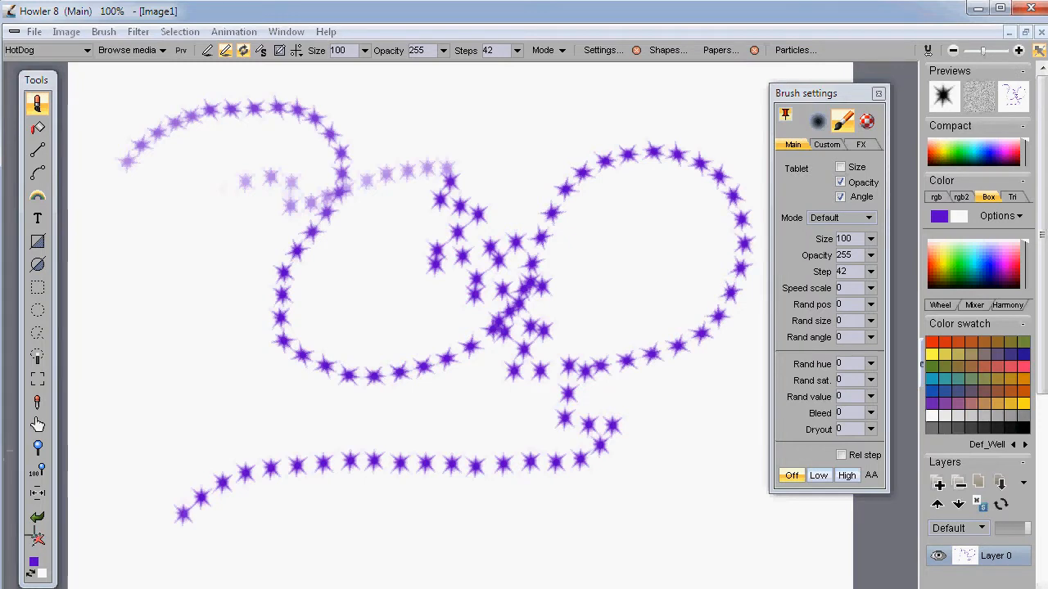
left_click(37, 539)
mouse_move(153, 160)
left_mouse_down()
mouse_move(295, 180)
mouse_move(232, 421)
mouse_move(412, 176)
mouse_move(675, 231)
left_mouse_up()
mouse_move(643, 283)
left_mouse_down()
mouse_move(693, 476)
mouse_move(620, 305)
mouse_move(454, 444)
mouse_move(591, 421)
mouse_move(297, 431)
mouse_move(201, 552)
mouse_move(180, 431)
mouse_move(428, 430)
mouse_move(287, 314)
mouse_move(631, 214)
left_mouse_up()
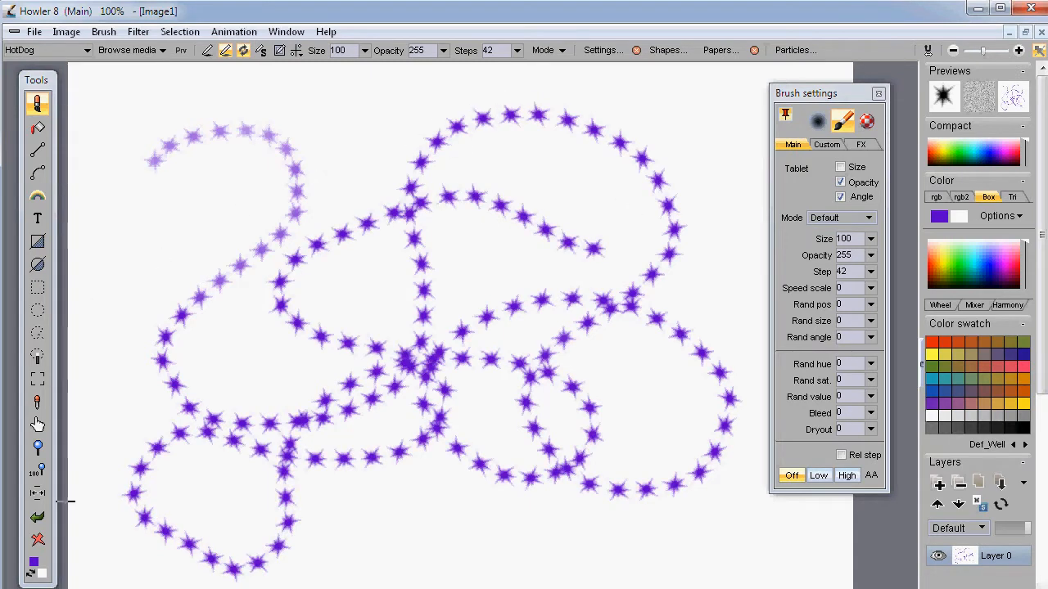
Clear the canvas and paint a single wave-shaped star trail across the upper part with Angle enabled.
key("Delete")
mouse_move(161, 118)
left_mouse_down()
mouse_move(314, 192)
mouse_move(604, 256)
left_mouse_up()
left_click_drag(647, 224, 712, 217)
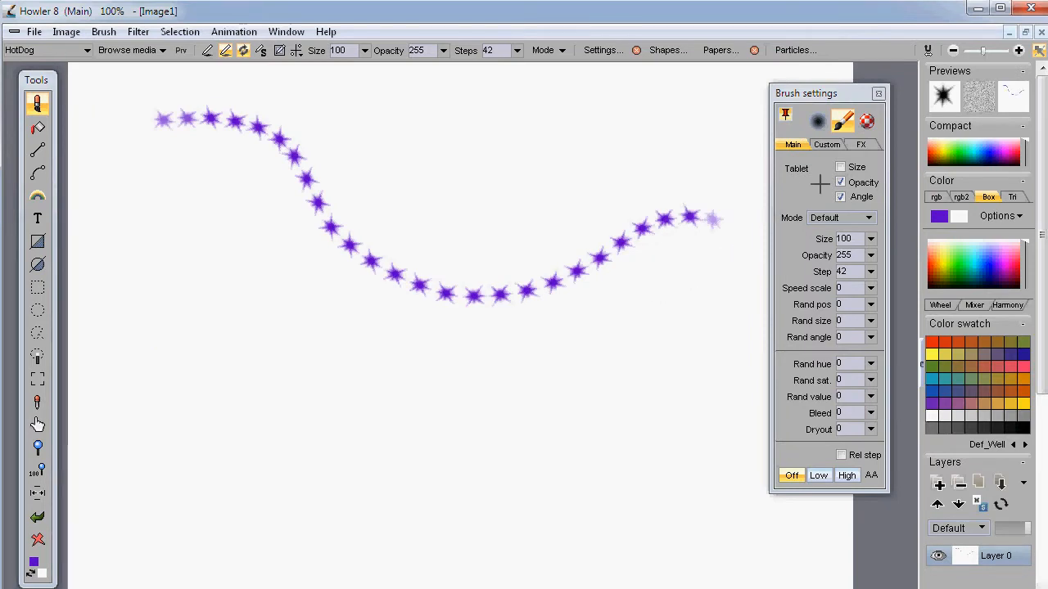
Turn off the Angle option, paint a comparison wave below and a winding star trail over both, then clear the canvas.
left_click(839, 196)
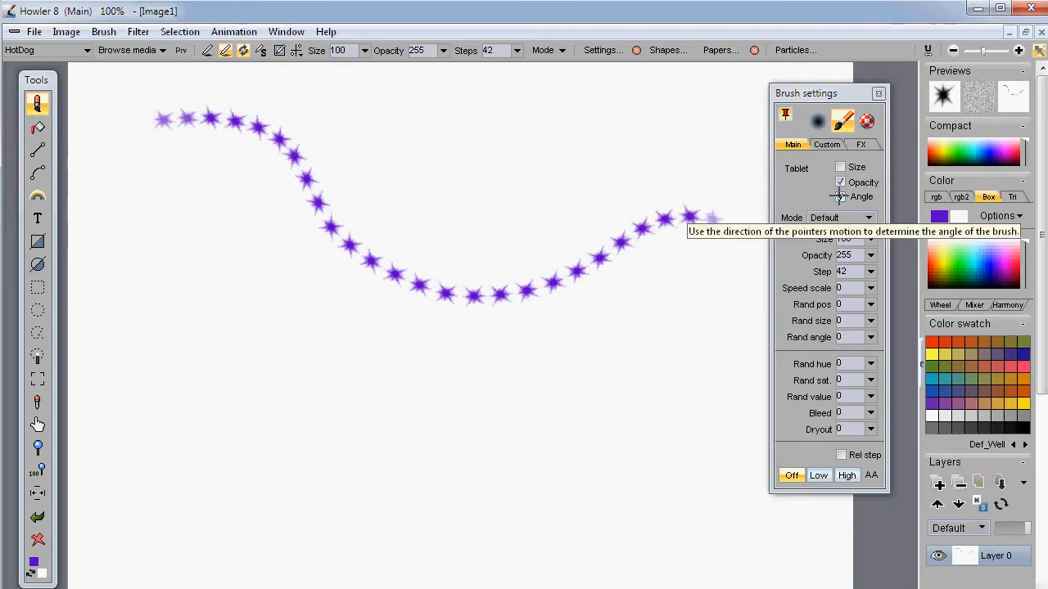
mouse_move(121, 329)
left_mouse_down()
mouse_move(262, 328)
mouse_move(708, 363)
left_mouse_up()
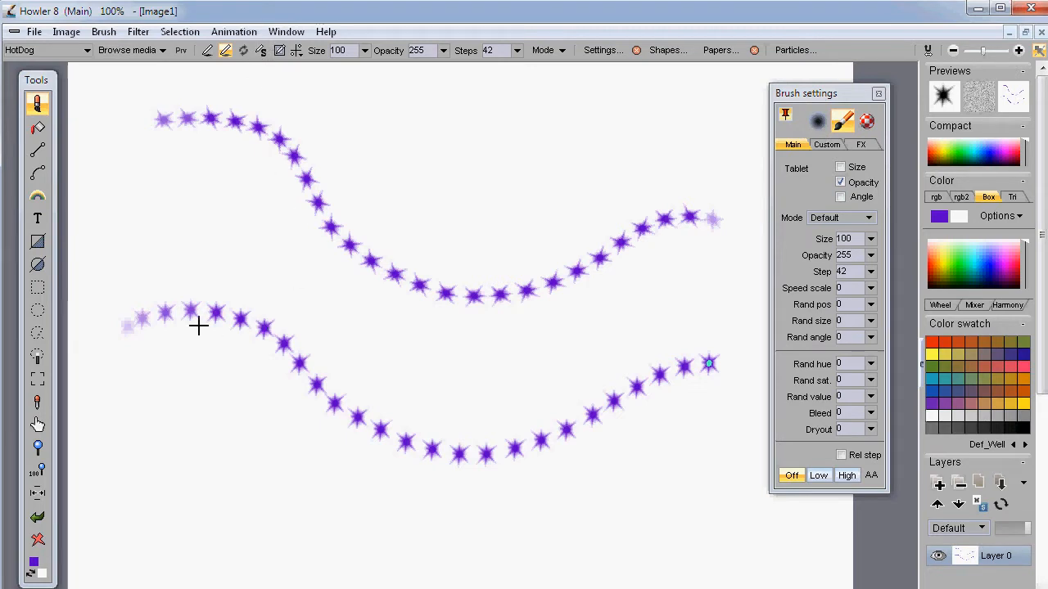
mouse_move(422, 155)
left_mouse_down()
mouse_move(554, 202)
mouse_move(451, 360)
mouse_move(696, 453)
mouse_move(583, 340)
left_mouse_up()
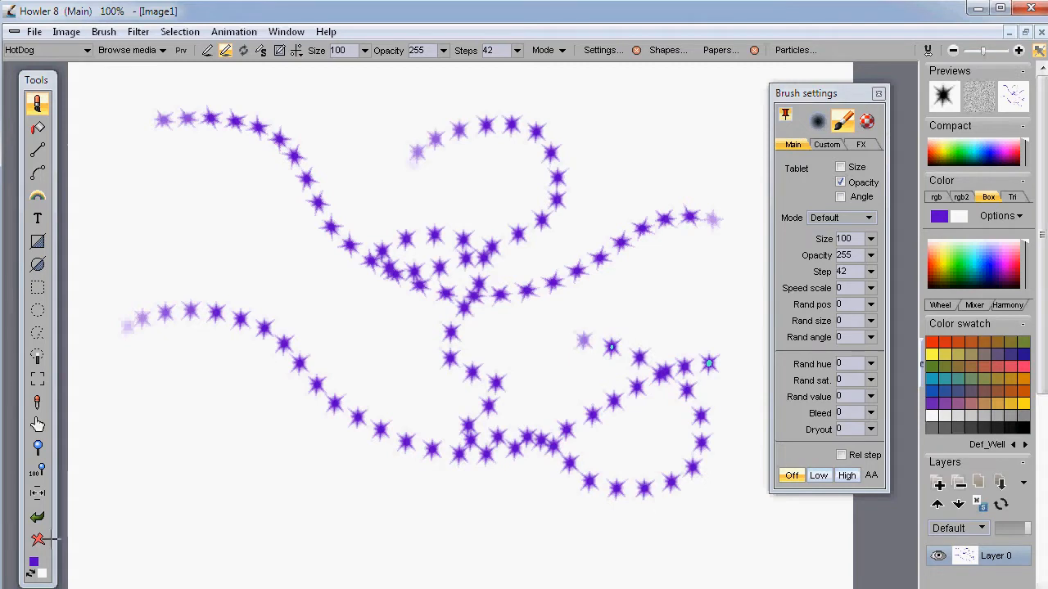
left_click(38, 538)
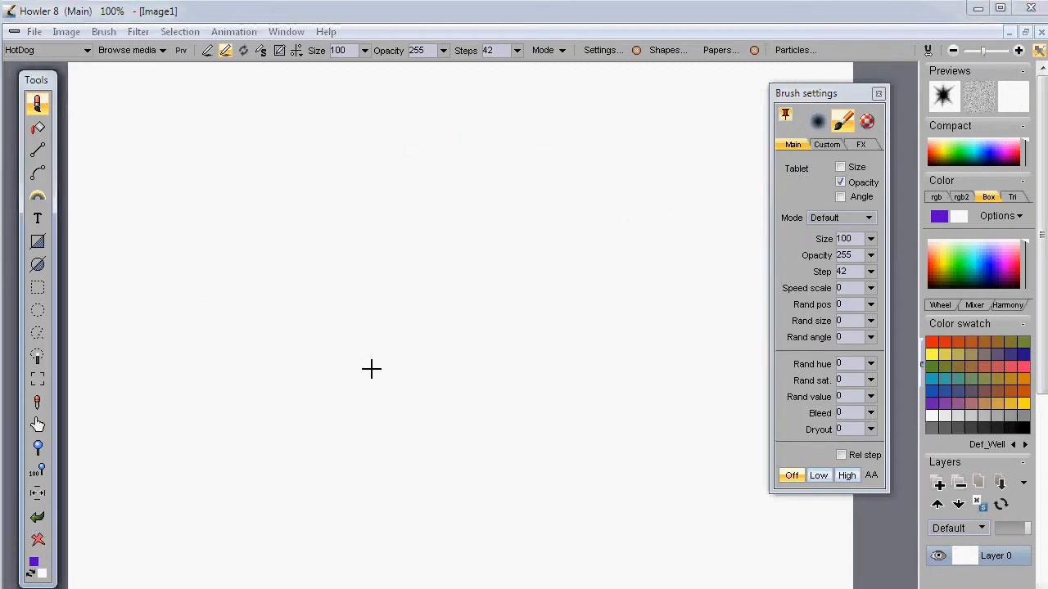
Paint a short star trail, clear the canvas, paint a wave-shaped trail and grab it as a custom brush.
mouse_move(347, 337)
left_mouse_down()
mouse_move(479, 320)
mouse_move(613, 330)
left_mouse_up()
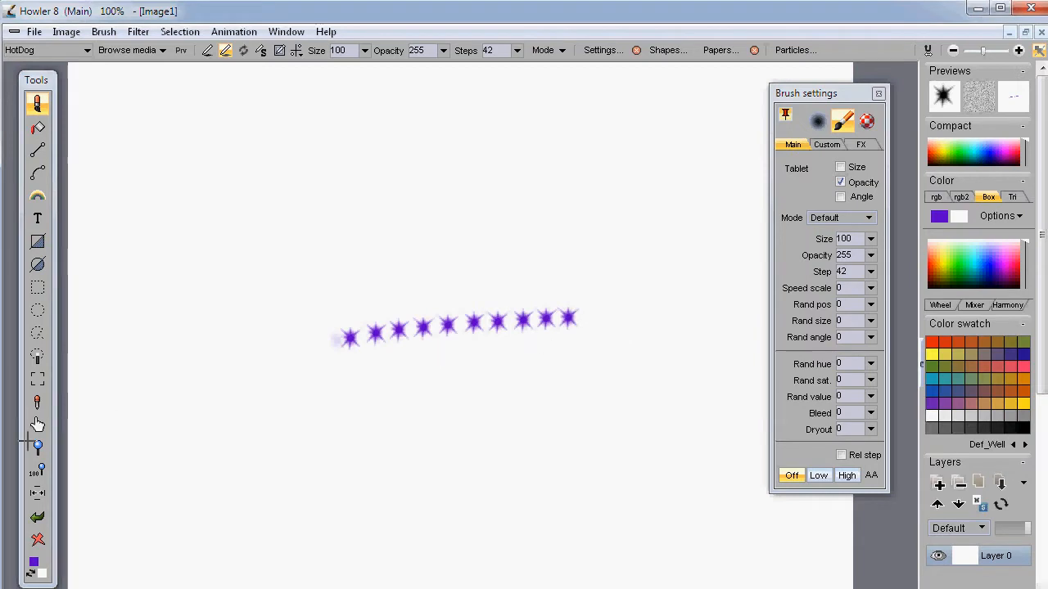
left_click(38, 538)
mouse_move(303, 351)
left_mouse_down()
mouse_move(350, 336)
mouse_move(455, 347)
mouse_move(626, 306)
left_mouse_up()
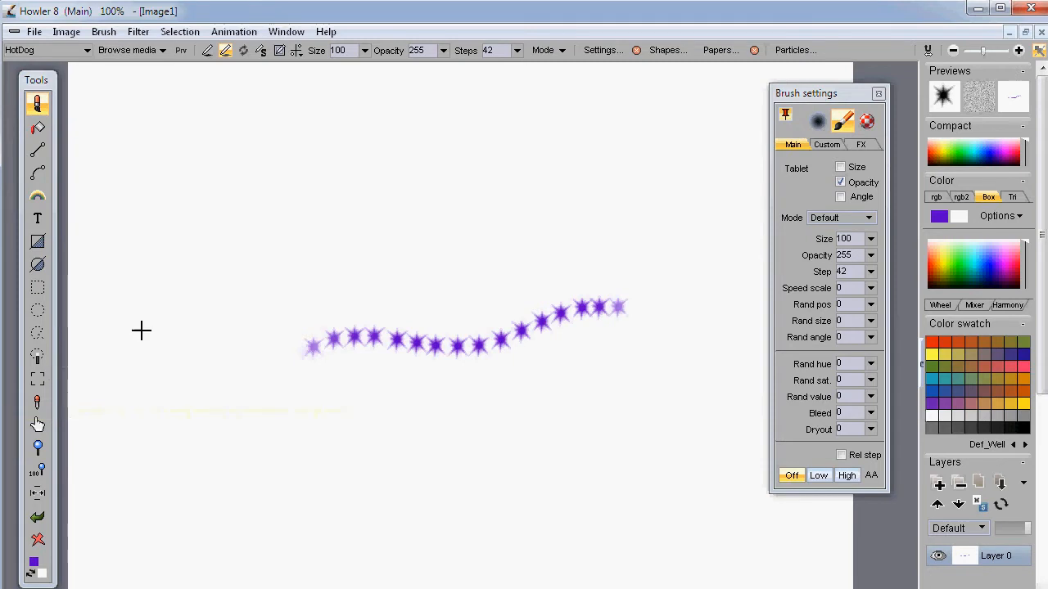
key("b")
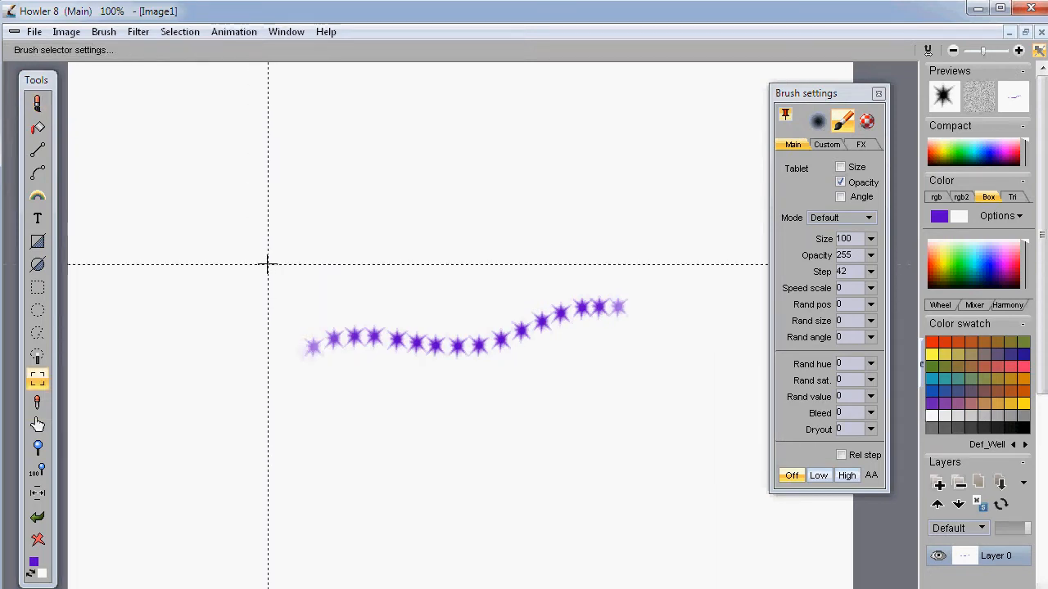
mouse_move(268, 266)
left_mouse_down()
mouse_move(385, 386)
mouse_move(622, 407)
mouse_move(664, 394)
left_mouse_up()
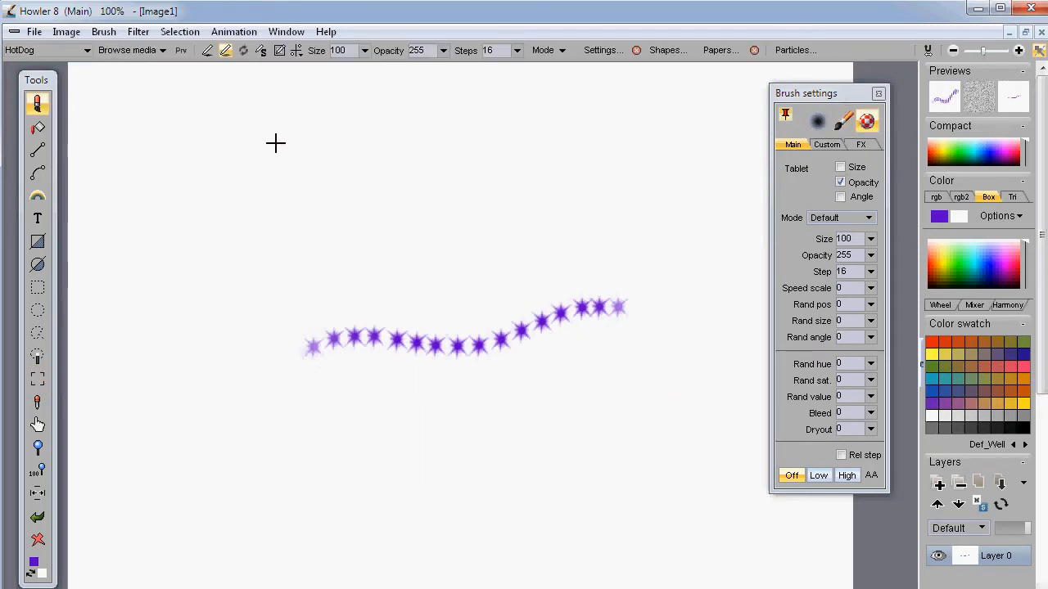
Turn on the brush preview, stamp and paint with the wave-shaped custom brush, then clear the canvas.
left_click(184, 50)
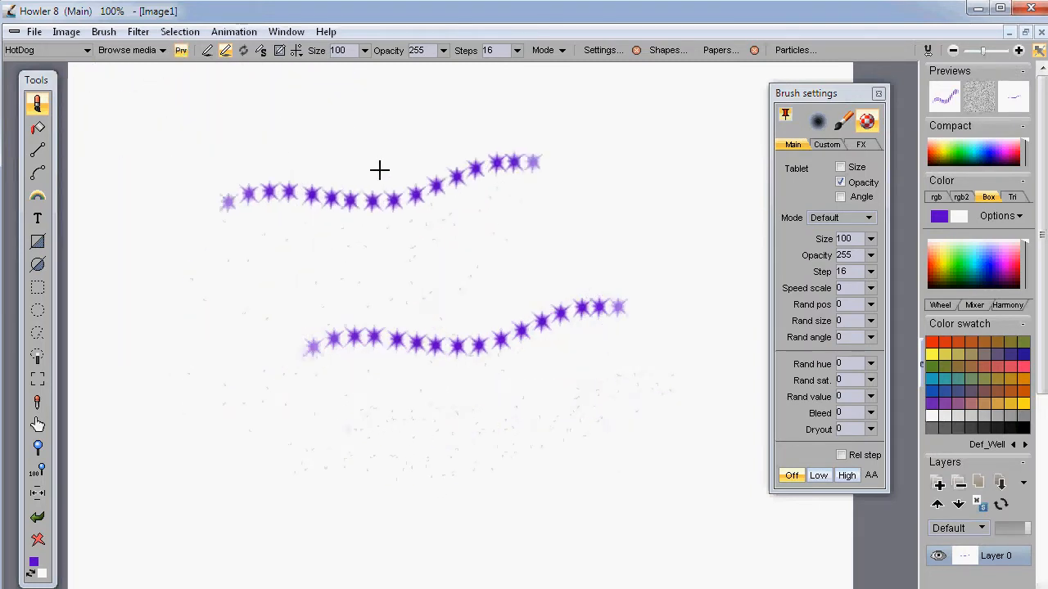
left_click(404, 211)
left_click(310, 234)
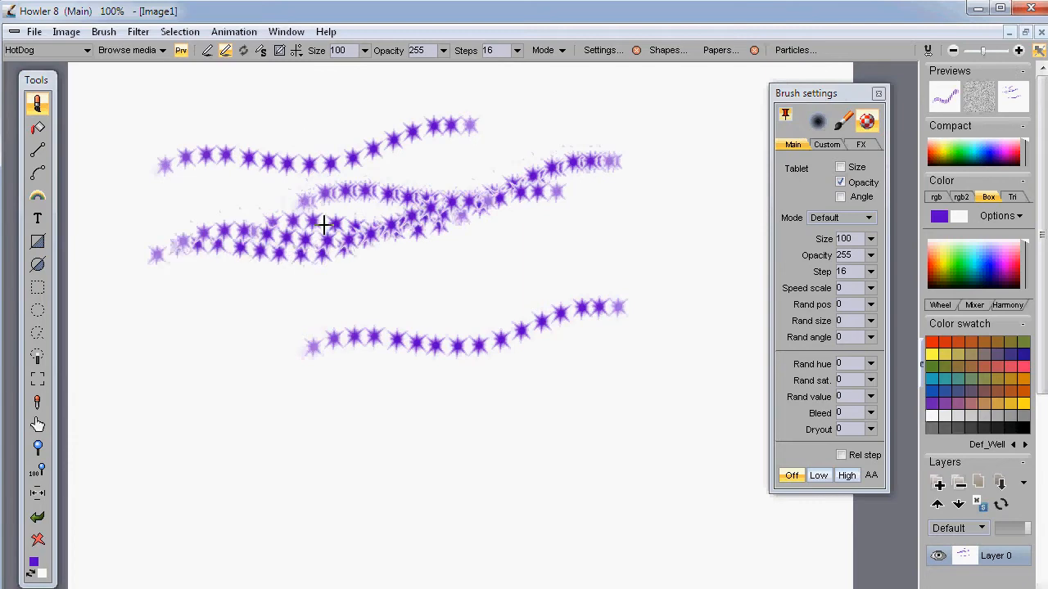
mouse_move(382, 266)
left_mouse_down()
mouse_move(453, 319)
mouse_move(459, 483)
mouse_move(604, 465)
mouse_move(492, 173)
mouse_move(530, 196)
mouse_move(350, 353)
mouse_move(663, 317)
mouse_move(735, 214)
left_mouse_up()
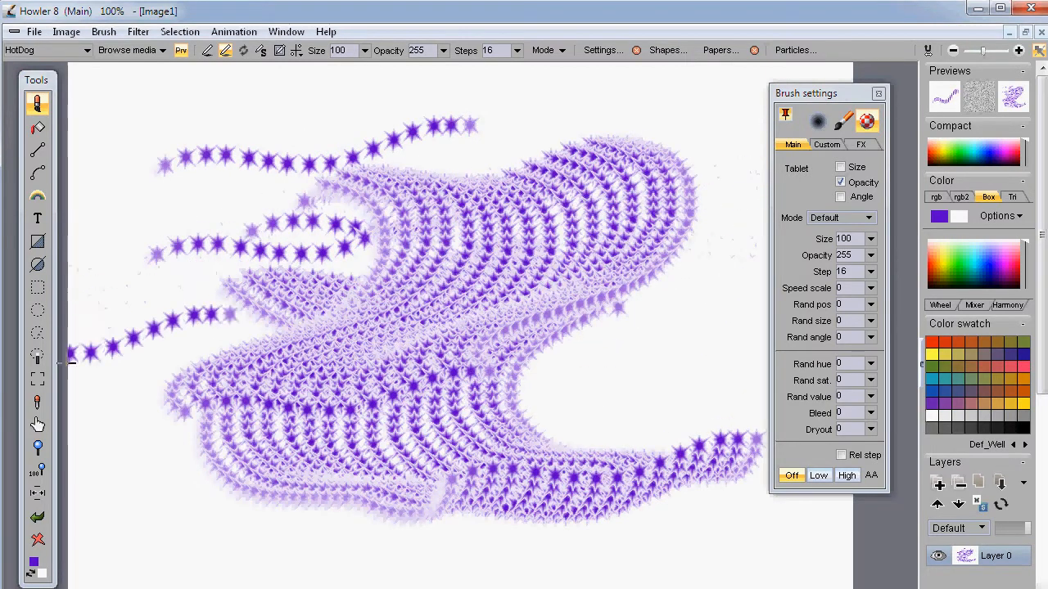
left_click(38, 537)
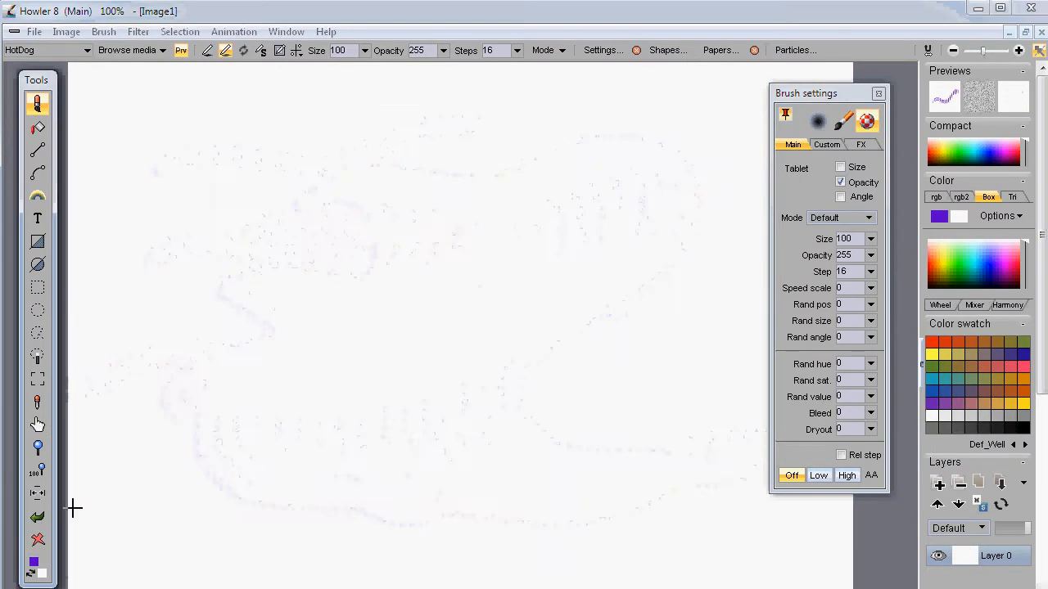
Enable the Angle option and paint rotating strokes with the custom brush, clearing the canvas between tries.
left_click(243, 50)
mouse_move(260, 185)
left_mouse_down()
mouse_move(327, 245)
mouse_move(367, 327)
mouse_move(491, 304)
mouse_move(567, 240)
mouse_move(636, 306)
mouse_move(570, 366)
mouse_move(444, 321)
mouse_move(318, 321)
mouse_move(326, 394)
mouse_move(437, 415)
mouse_move(291, 464)
mouse_move(74, 499)
left_mouse_up()
left_click(38, 538)
mouse_move(75, 175)
left_mouse_down()
mouse_move(199, 155)
mouse_move(328, 234)
mouse_move(559, 287)
mouse_move(622, 459)
mouse_move(445, 367)
mouse_move(311, 434)
mouse_move(379, 422)
mouse_move(70, 529)
left_mouse_up()
left_click(38, 536)
left_click_drag(233, 293, 537, 254)
mouse_move(404, 265)
left_mouse_down()
mouse_move(368, 302)
mouse_move(369, 322)
mouse_move(399, 361)
mouse_move(478, 388)
mouse_move(592, 381)
mouse_move(505, 340)
mouse_move(262, 123)
mouse_move(270, 99)
mouse_move(260, 50)
left_mouse_up()
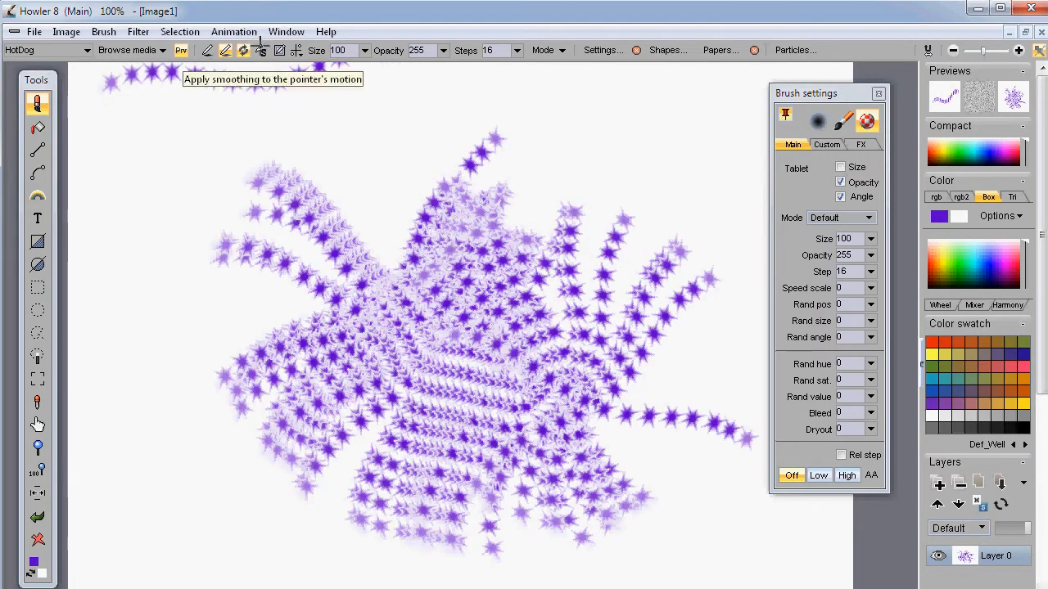
Enable smoothing of the pointer's motion and paint smooth rotating strokes, clearing the canvas before each set.
left_click(257, 48)
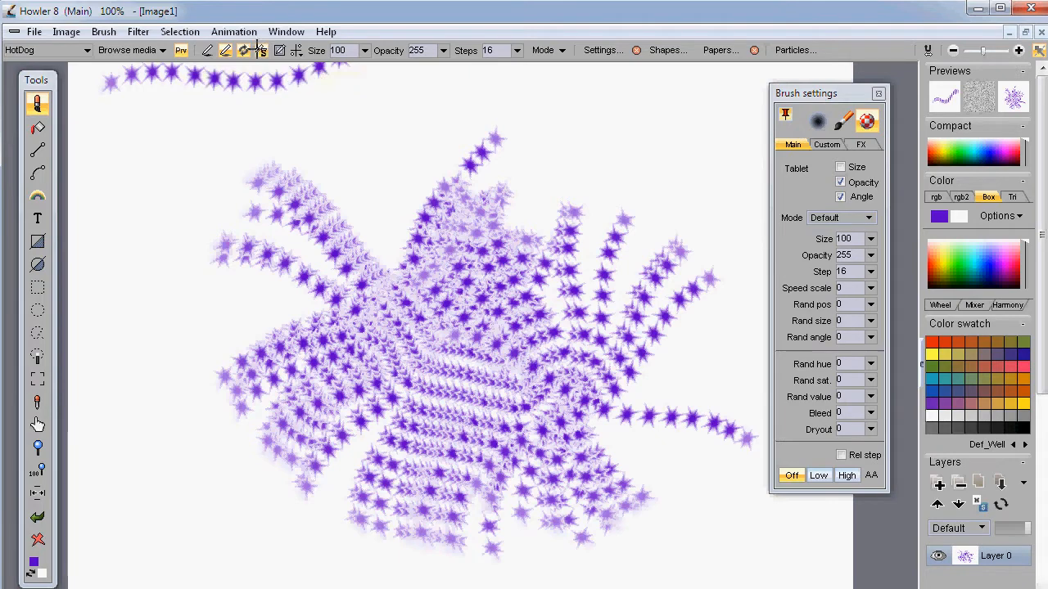
left_click(37, 536)
mouse_move(270, 115)
left_mouse_down()
mouse_move(284, 118)
mouse_move(231, 231)
mouse_move(276, 322)
mouse_move(421, 253)
mouse_move(561, 259)
mouse_move(484, 363)
mouse_move(532, 423)
mouse_move(601, 320)
mouse_move(414, 283)
mouse_move(331, 419)
mouse_move(250, 309)
mouse_move(505, 296)
mouse_move(518, 205)
mouse_move(327, 322)
mouse_move(595, 137)
mouse_move(327, 389)
mouse_move(437, 480)
mouse_move(602, 271)
mouse_move(164, 433)
left_mouse_up()
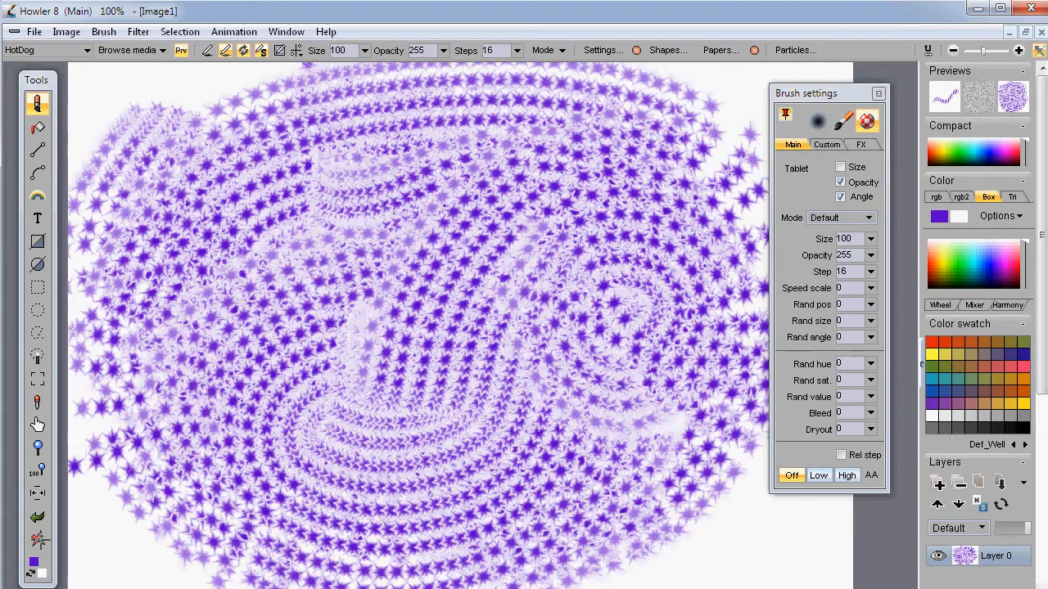
left_click(39, 539)
mouse_move(241, 155)
left_mouse_down()
mouse_move(422, 214)
mouse_move(434, 300)
mouse_move(318, 370)
mouse_move(374, 362)
mouse_move(315, 239)
mouse_move(204, 78)
mouse_move(156, 59)
left_mouse_up()
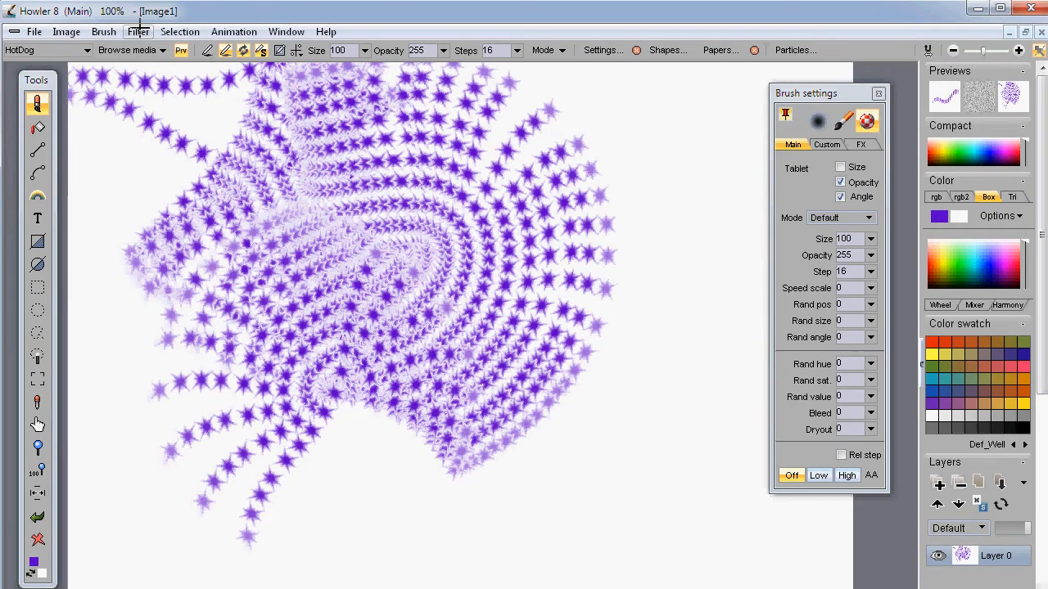
Store the custom brush in the Brush buffer, set its scale to 56 and paint strokes with the smaller brush.
left_click(139, 31)
mouse_move(102, 31)
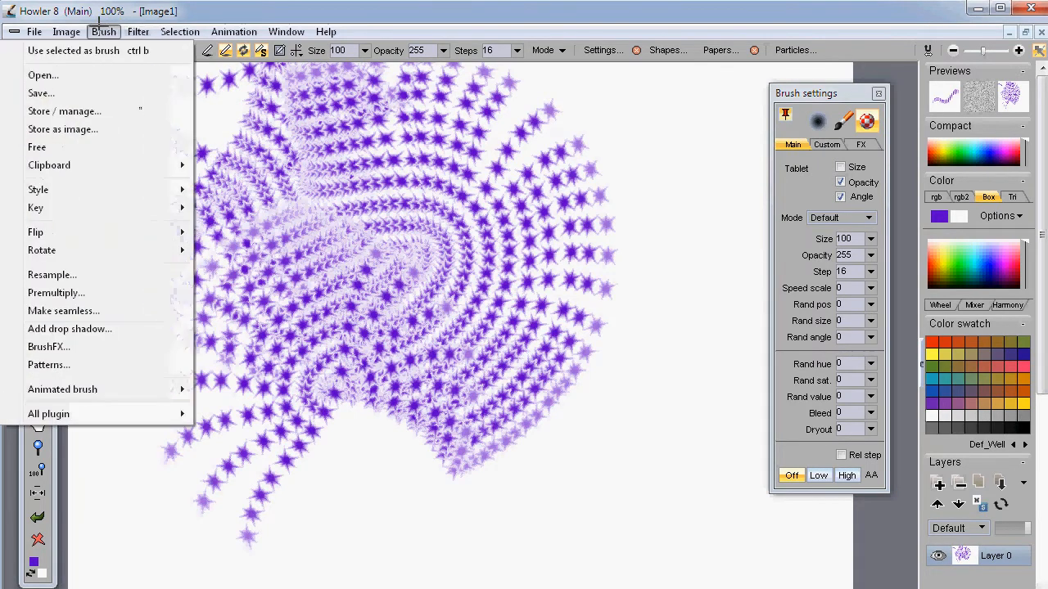
left_click(90, 111)
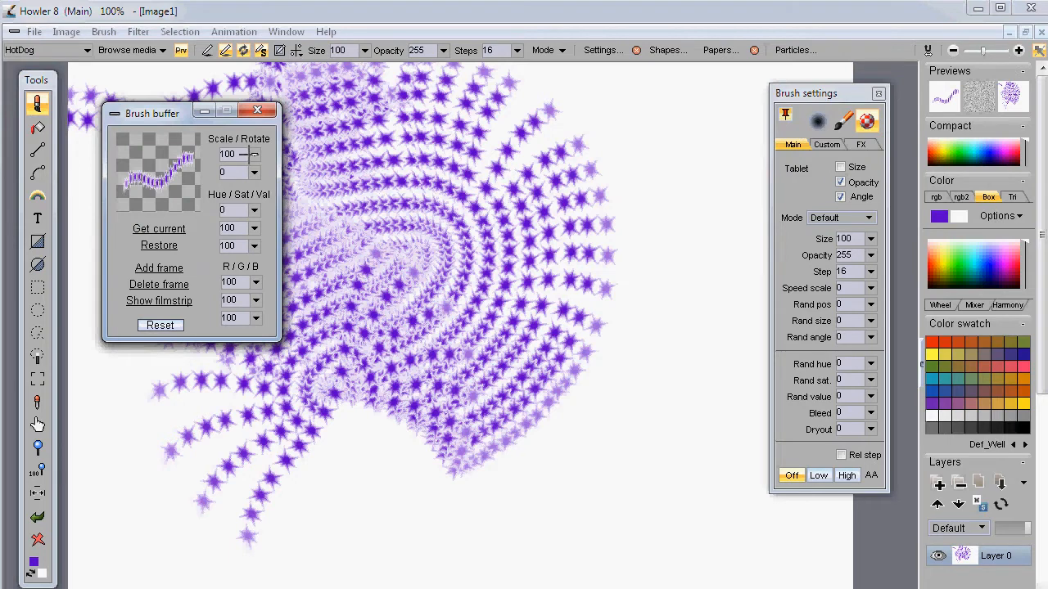
left_click(255, 154)
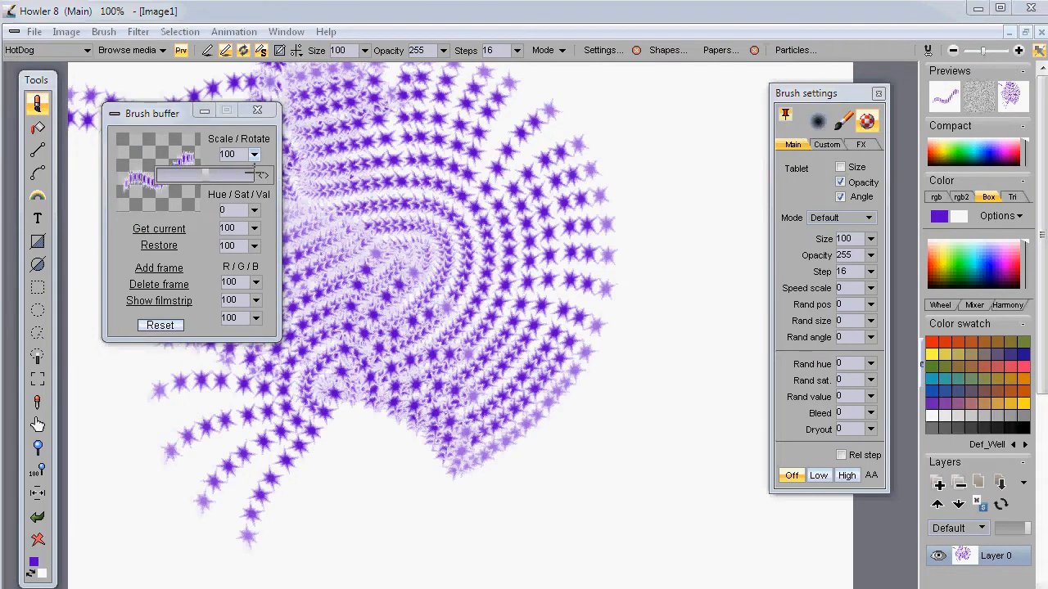
left_click_drag(182, 174, 188, 174)
mouse_move(410, 176)
left_mouse_down()
mouse_move(533, 171)
mouse_move(636, 120)
mouse_move(652, 404)
mouse_move(299, 451)
mouse_move(78, 438)
left_mouse_up()
left_click_drag(86, 364, 205, 362)
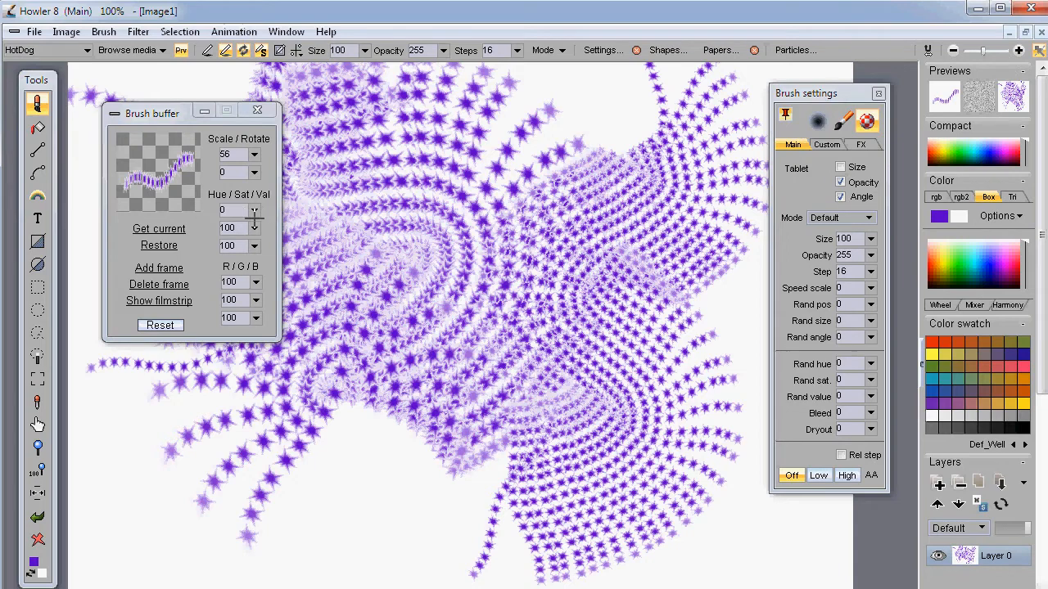
Shift the brush's hue to 90 and paint red strokes, and shift it to -91 and paint cyan strokes.
left_click(250, 209)
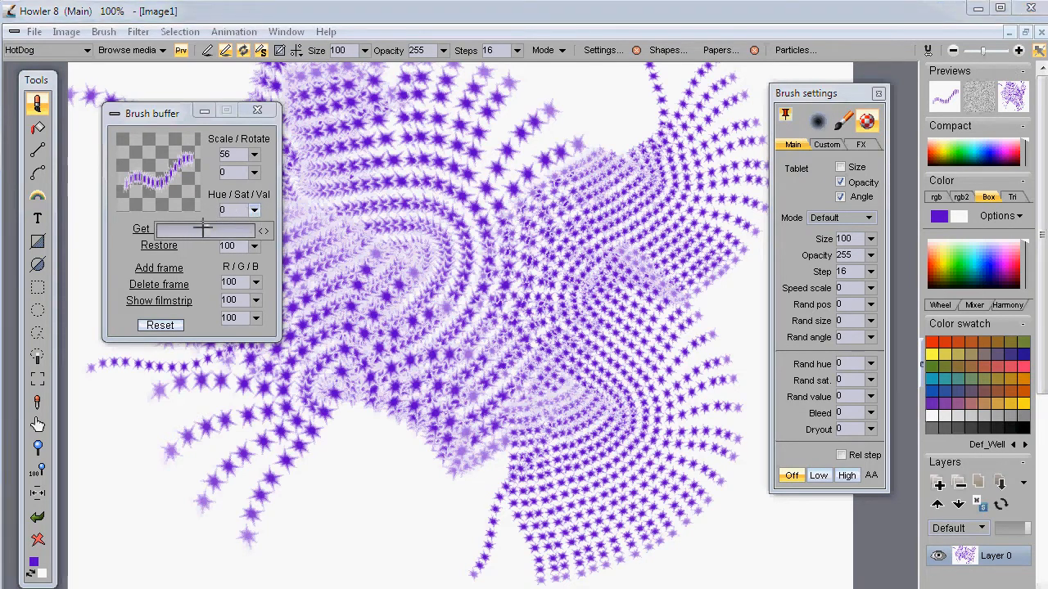
left_click_drag(230, 228, 228, 229)
mouse_move(571, 183)
left_mouse_down()
mouse_move(526, 363)
mouse_move(454, 442)
left_mouse_up()
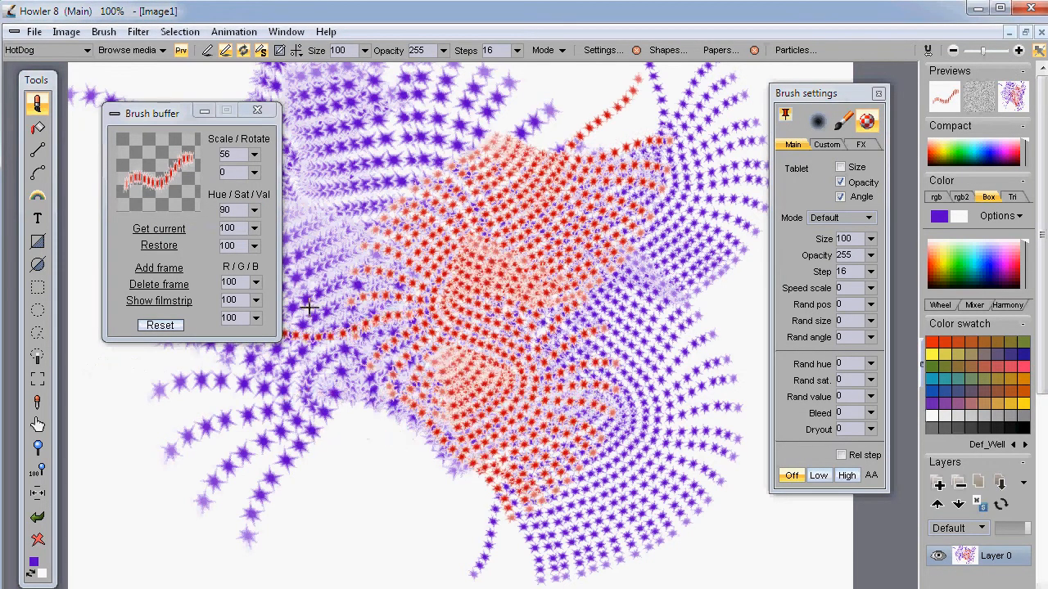
left_click(254, 209)
left_click_drag(179, 232, 182, 233)
mouse_move(463, 172)
left_mouse_down()
mouse_move(395, 302)
mouse_move(418, 450)
left_mouse_up()
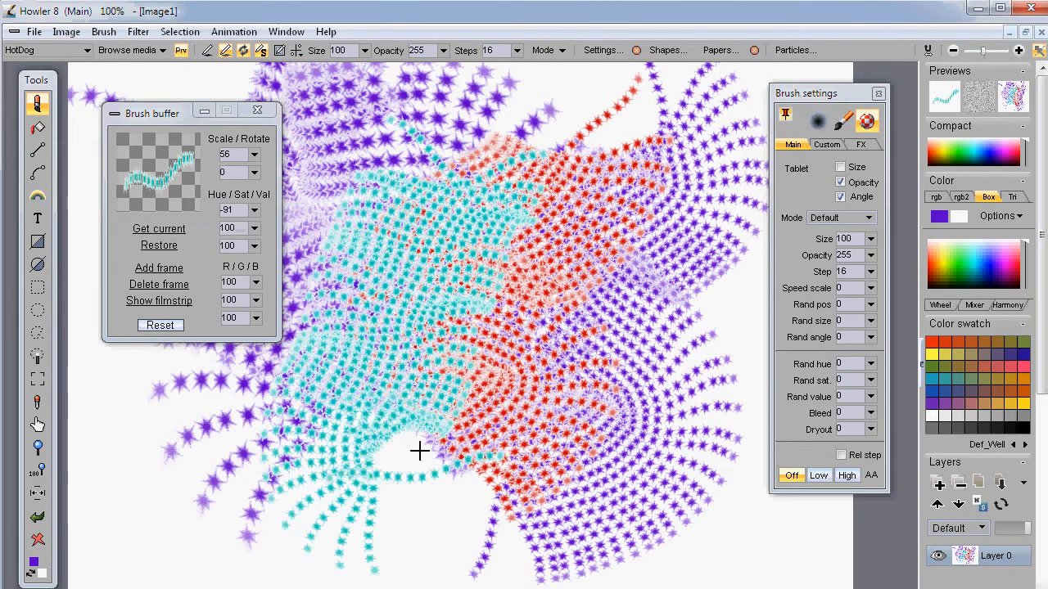
Shift the brush's hue to -139 for green strokes and clear the canvas.
left_click(254, 209)
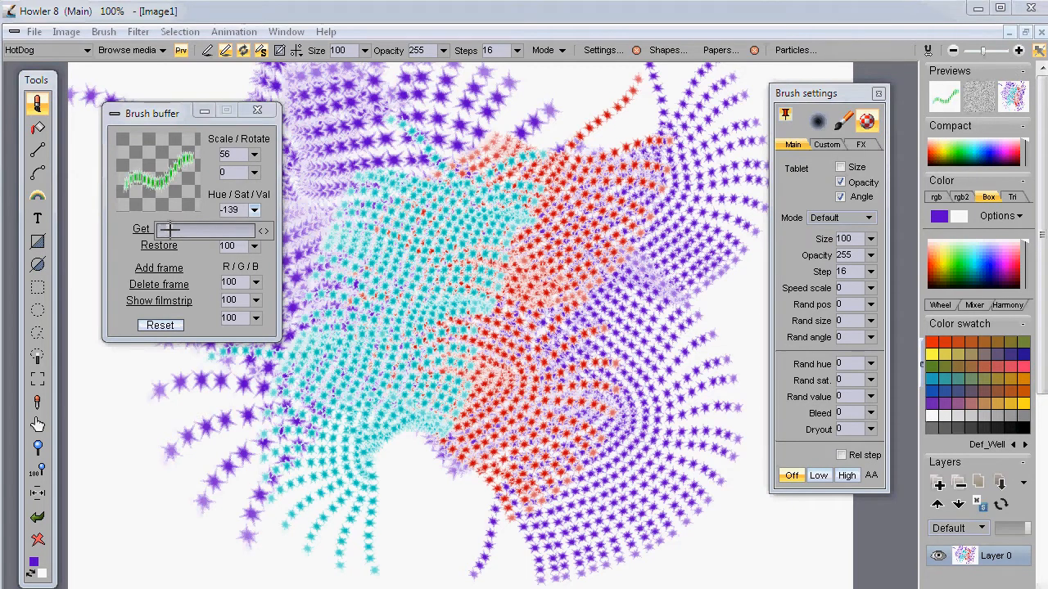
mouse_move(169, 405)
left_mouse_down()
mouse_move(216, 428)
mouse_move(398, 398)
mouse_move(509, 438)
mouse_move(724, 414)
left_mouse_up()
left_click_drag(152, 532, 33, 536)
left_click(38, 537)
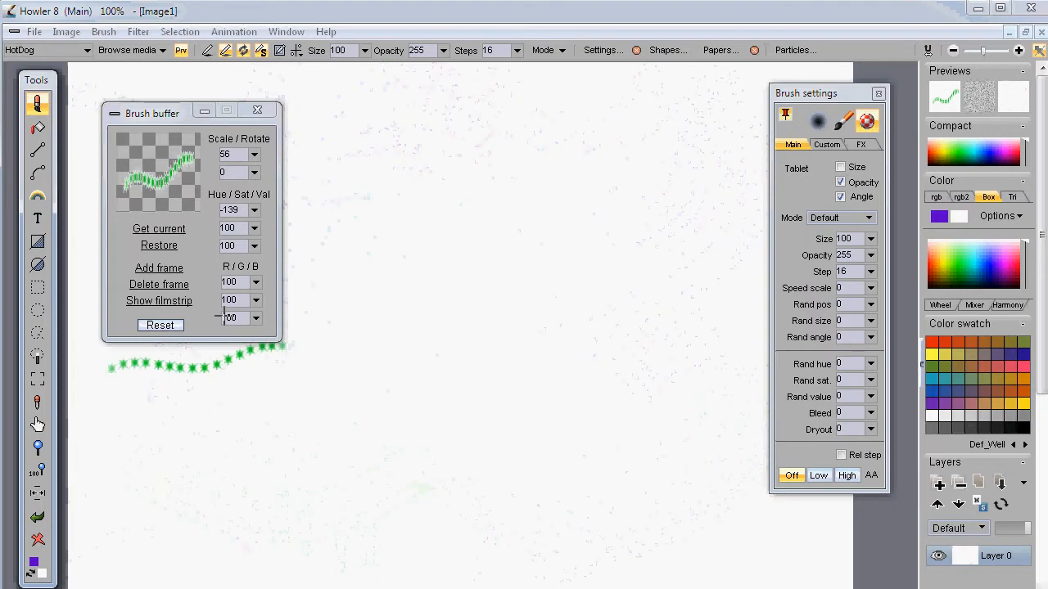
Move the Brush buffer window out of the way, look up the Store / manage brush command, and reposition the window.
mouse_move(161, 113)
left_mouse_down()
mouse_move(183, 110)
mouse_move(234, 251)
mouse_move(181, 279)
left_mouse_up()
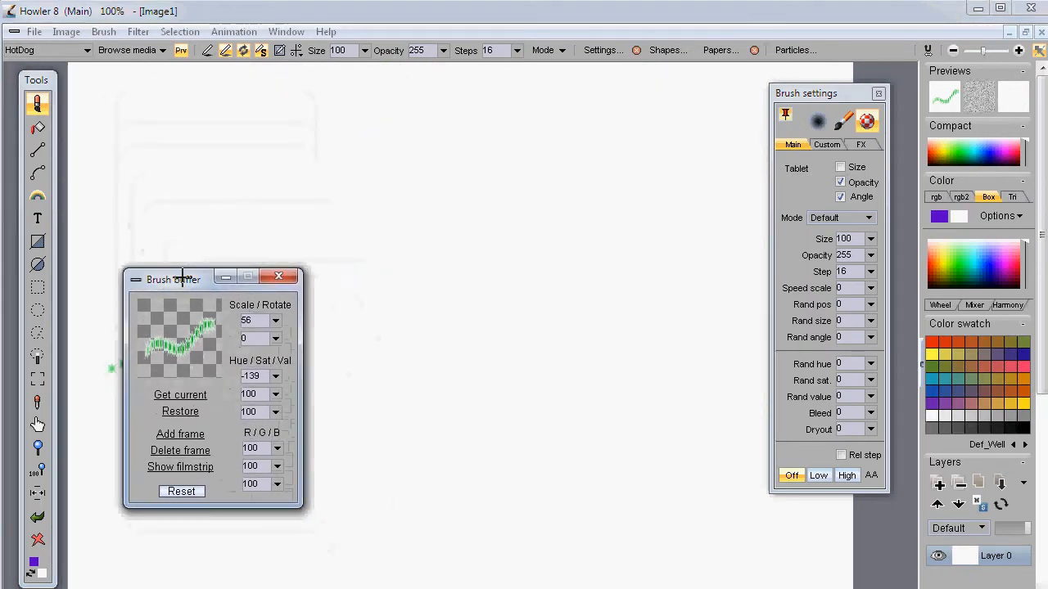
left_click(104, 32)
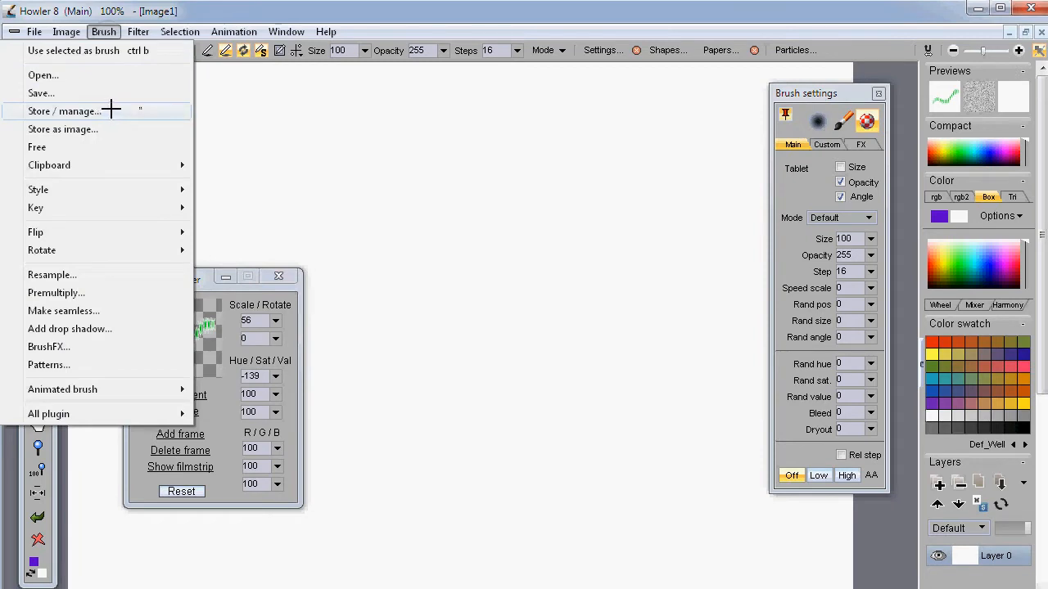
left_click(199, 282)
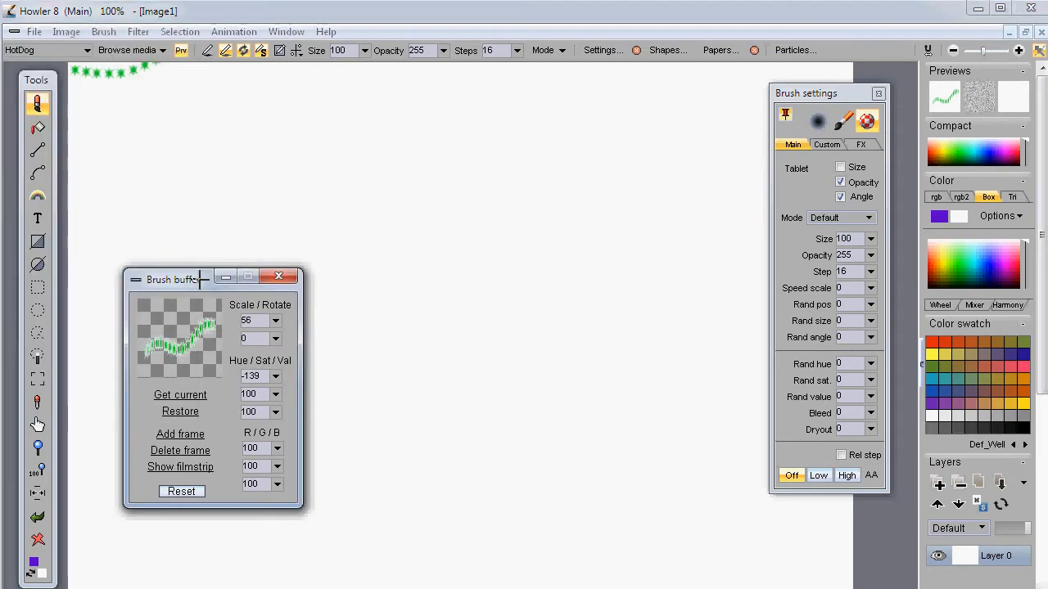
mouse_move(186, 279)
left_mouse_down()
mouse_move(210, 155)
mouse_move(161, 144)
left_mouse_up()
Paint winding strokes with the green brush, clear the canvas and paint another green winding shape.
mouse_move(426, 133)
left_mouse_down()
mouse_move(423, 182)
mouse_move(530, 175)
mouse_move(632, 228)
mouse_move(535, 338)
mouse_move(613, 415)
mouse_move(401, 465)
mouse_move(663, 484)
mouse_move(79, 383)
left_mouse_up()
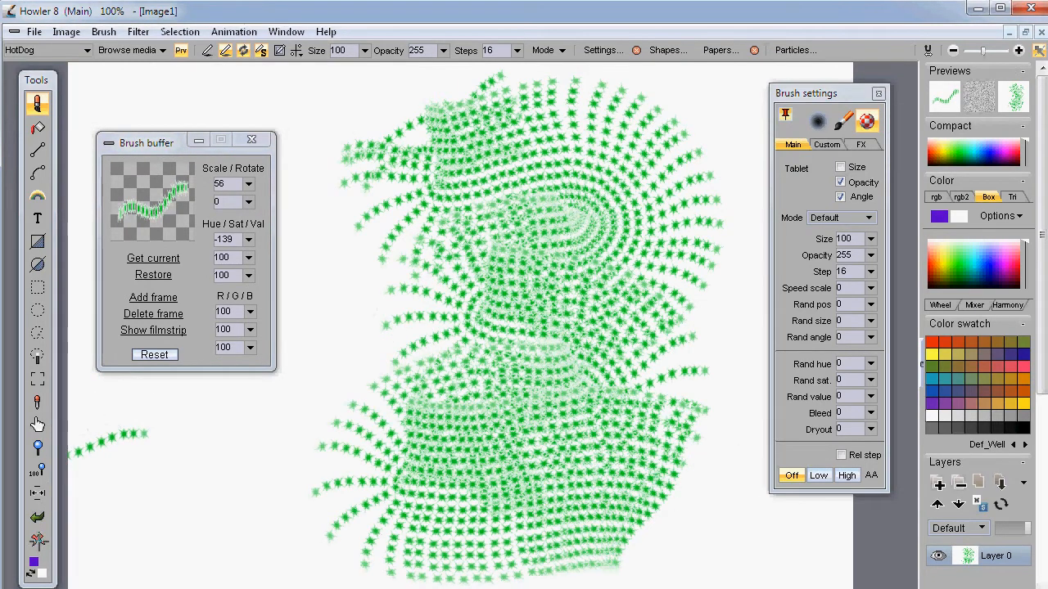
left_click(37, 540)
mouse_move(402, 136)
left_mouse_down()
mouse_move(536, 146)
mouse_move(574, 190)
mouse_move(474, 261)
mouse_move(640, 277)
mouse_move(534, 351)
mouse_move(291, 315)
left_mouse_up()
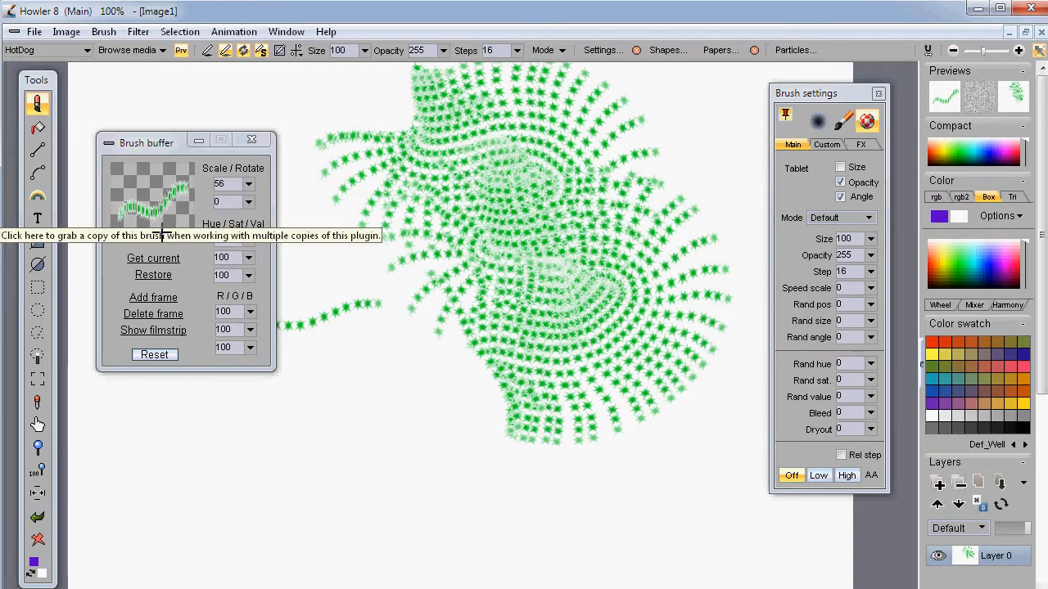
Restore the original brush from the Brush buffer and paint purple strokes over the green shape.
left_click(168, 275)
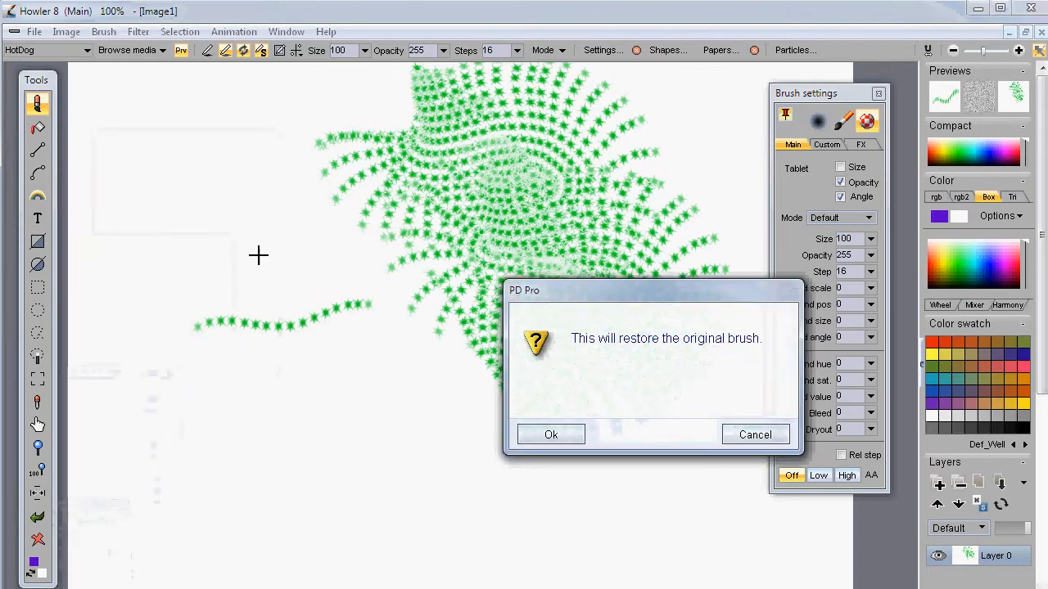
left_click(558, 429)
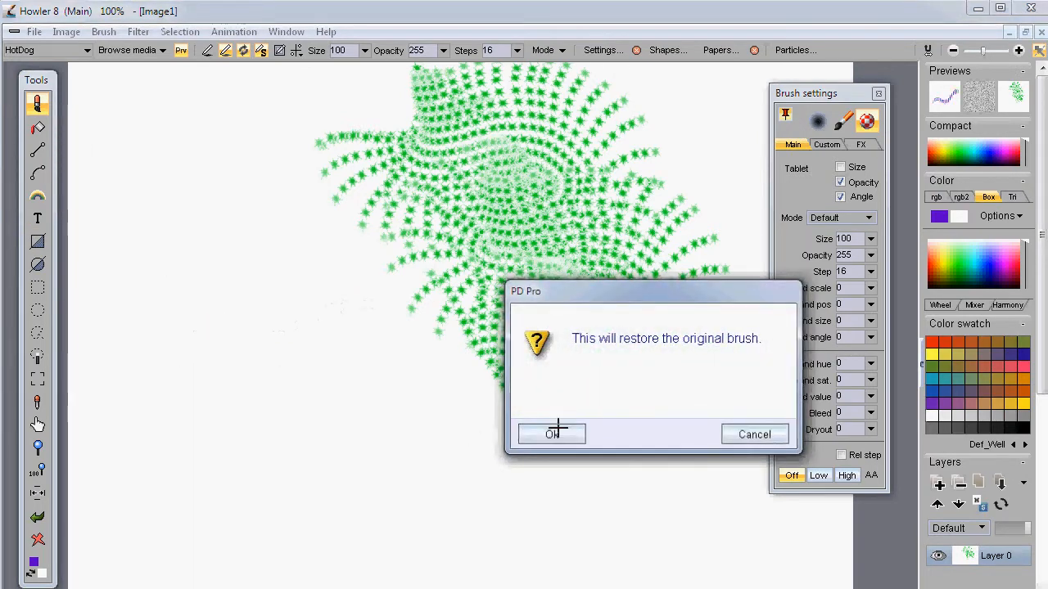
mouse_move(506, 152)
left_mouse_down()
mouse_move(454, 293)
mouse_move(615, 450)
mouse_move(210, 211)
left_mouse_up()
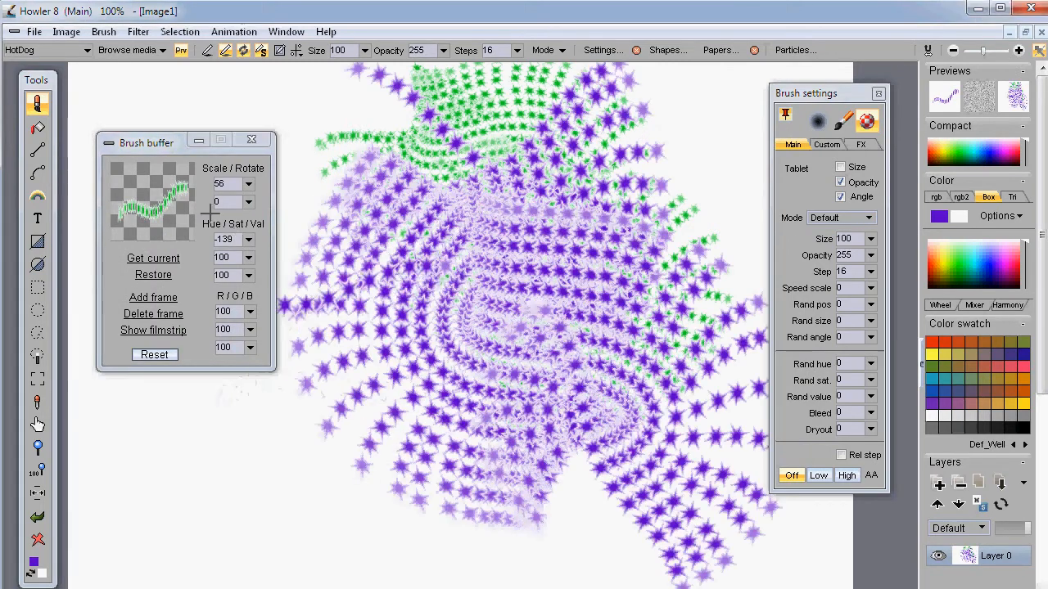
Paint with the brush's hue at -63, enlarge its scale to 121, then clear the canvas and fill it with blue swirls.
left_click(248, 239)
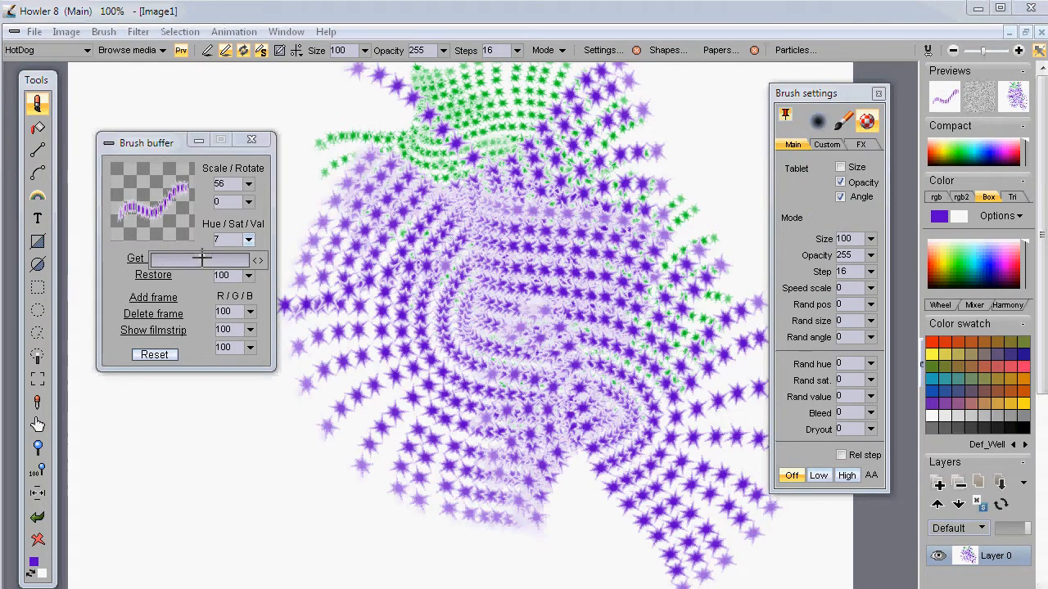
mouse_move(453, 245)
left_mouse_down()
mouse_move(325, 434)
mouse_move(368, 442)
left_mouse_up()
left_click(248, 183)
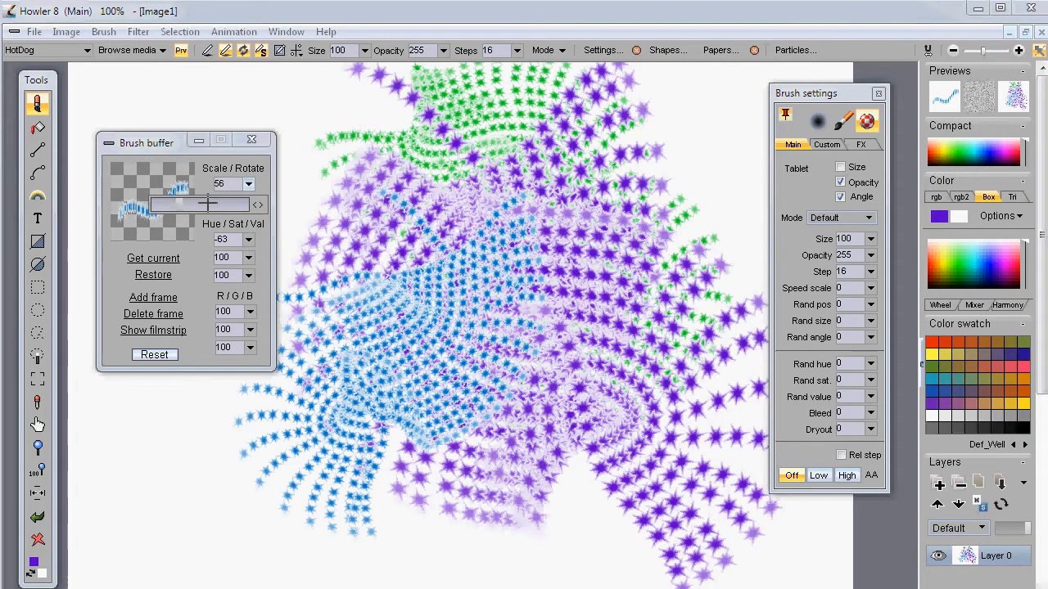
mouse_move(282, 209)
left_mouse_down()
mouse_move(510, 264)
mouse_move(533, 451)
mouse_move(262, 409)
mouse_move(78, 530)
left_mouse_up()
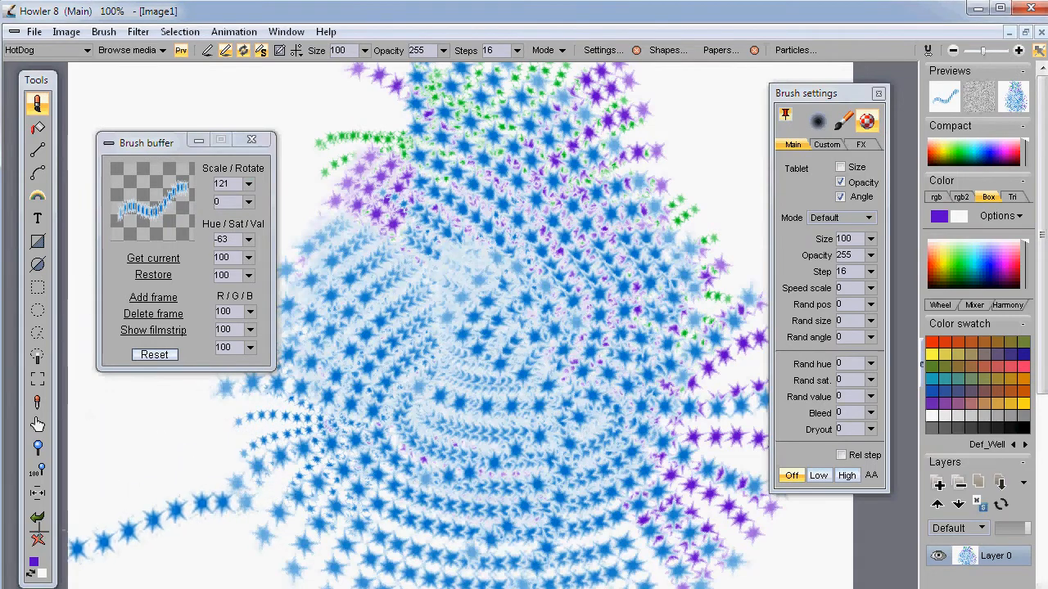
left_click(38, 539)
mouse_move(414, 451)
left_mouse_down()
mouse_move(580, 314)
mouse_move(545, 374)
mouse_move(582, 393)
mouse_move(361, 271)
mouse_move(467, 196)
mouse_move(234, 484)
mouse_move(638, 224)
mouse_move(698, 373)
mouse_move(426, 295)
mouse_move(565, 318)
mouse_move(720, 176)
mouse_move(768, 168)
left_mouse_up()
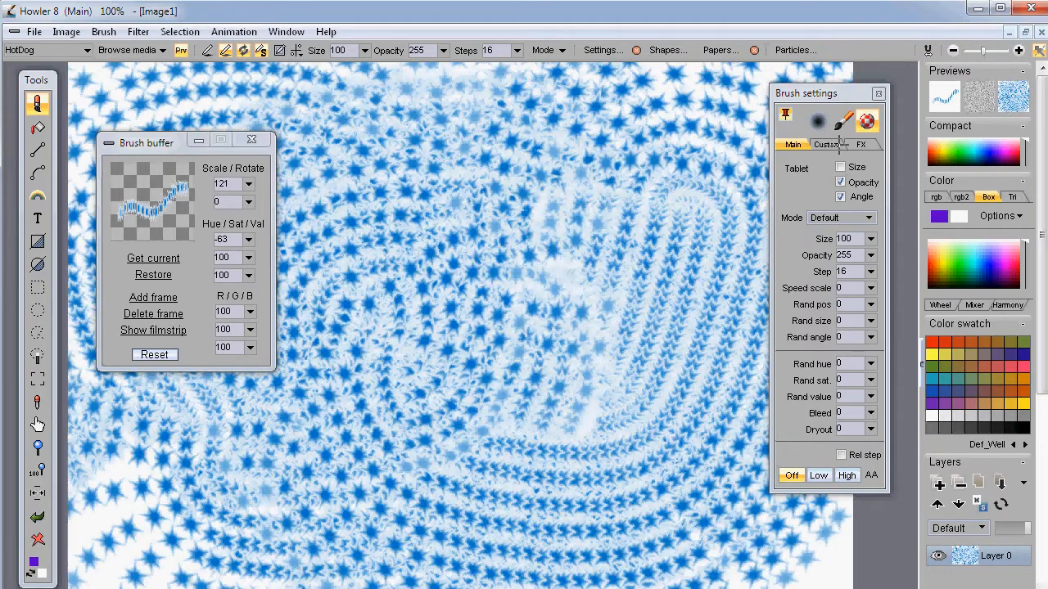
Show the custom brush options, turn off the brush's rotation toggle and paint curved blue strokes across the canvas.
left_click(828, 144)
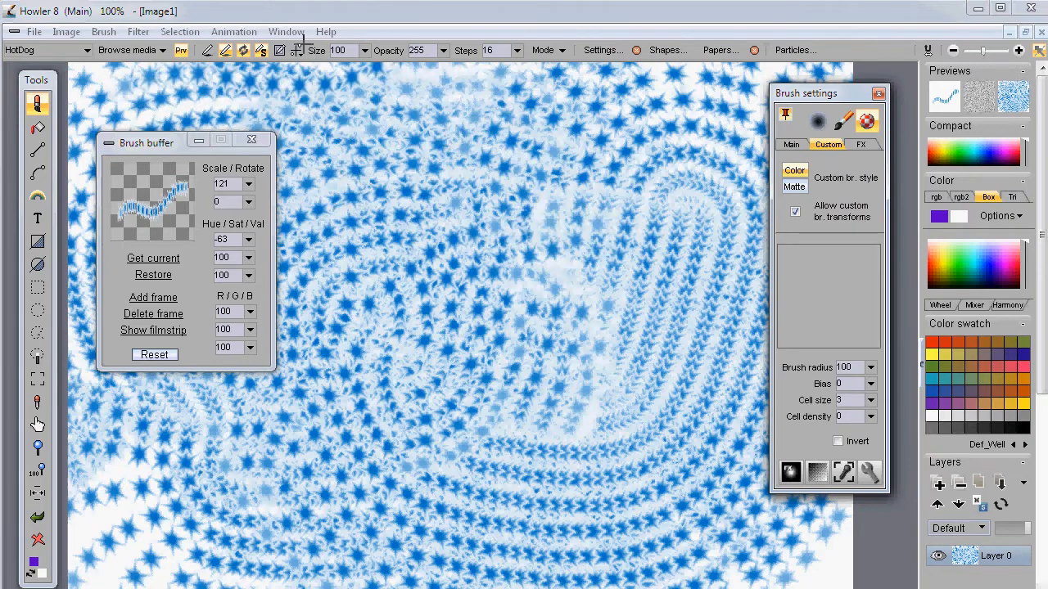
left_click(245, 48)
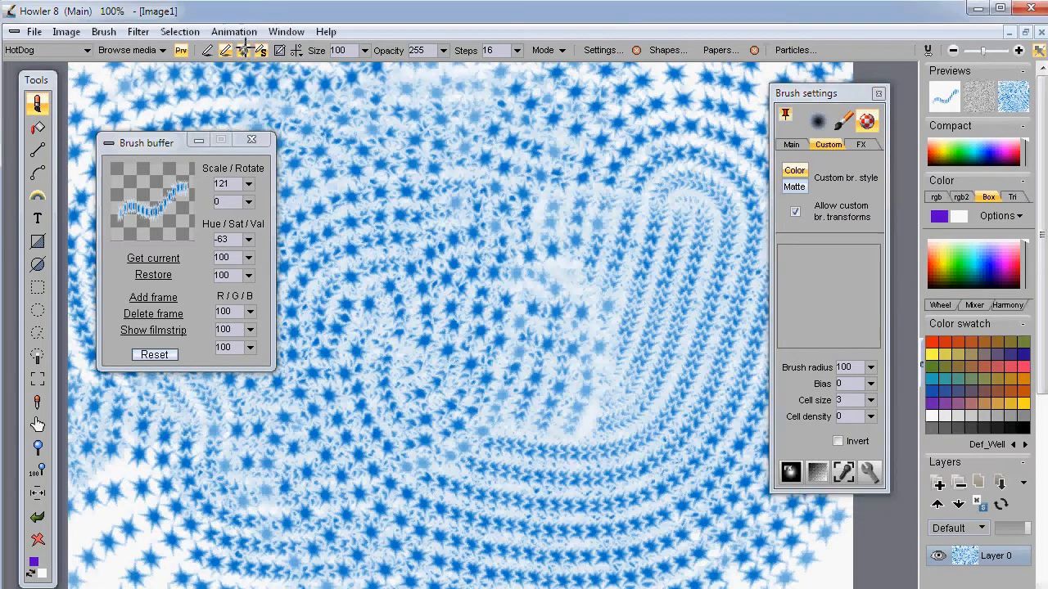
mouse_move(282, 262)
left_mouse_down()
mouse_move(491, 276)
mouse_move(638, 335)
mouse_move(329, 439)
mouse_move(12, 505)
left_mouse_up()
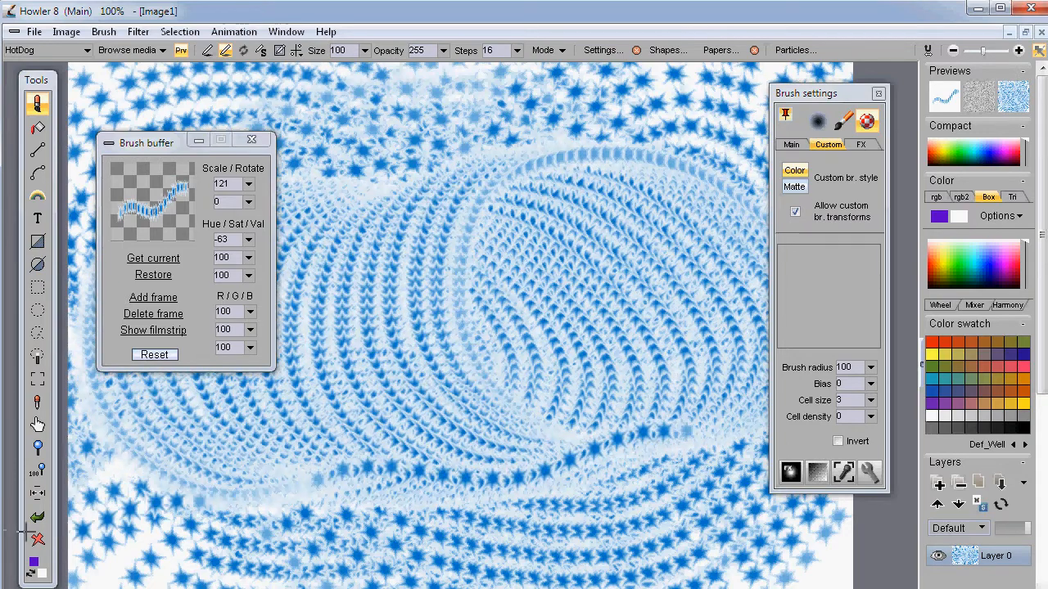
Clear the canvas and paint overlapping soft purple blobs with a Matte custom brush of radius 232.
left_click(34, 538)
mouse_move(570, 377)
left_mouse_down()
mouse_move(804, 313)
mouse_move(888, 221)
left_mouse_up()
mouse_move(577, 181)
left_mouse_down()
mouse_move(534, 295)
mouse_move(600, 440)
mouse_move(866, 426)
left_mouse_up()
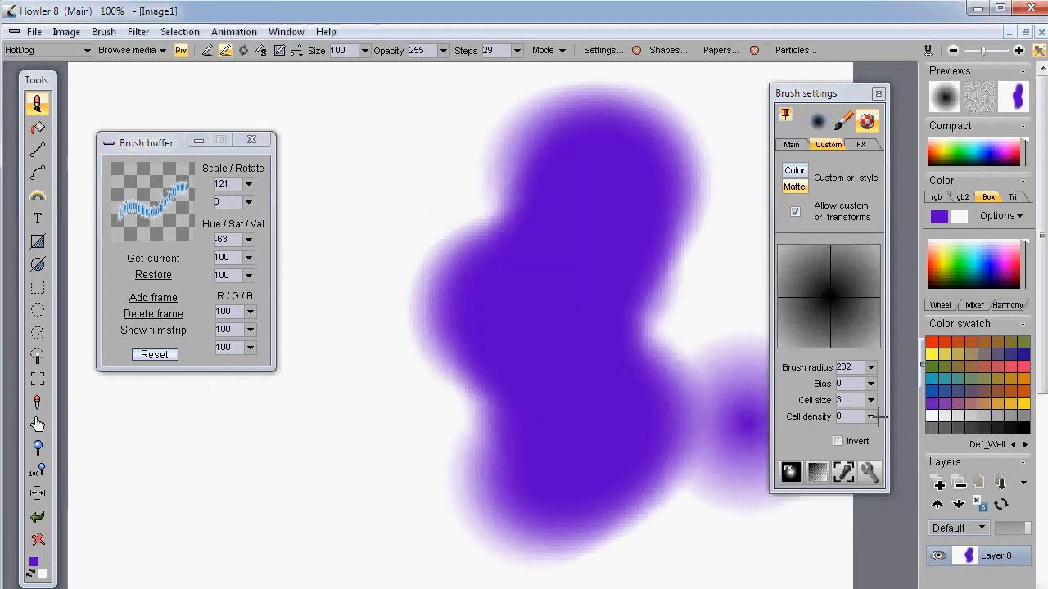
Set the custom brush's cell density to 20 and clear the canvas.
left_click(870, 416)
left_click_drag(778, 433, 790, 435)
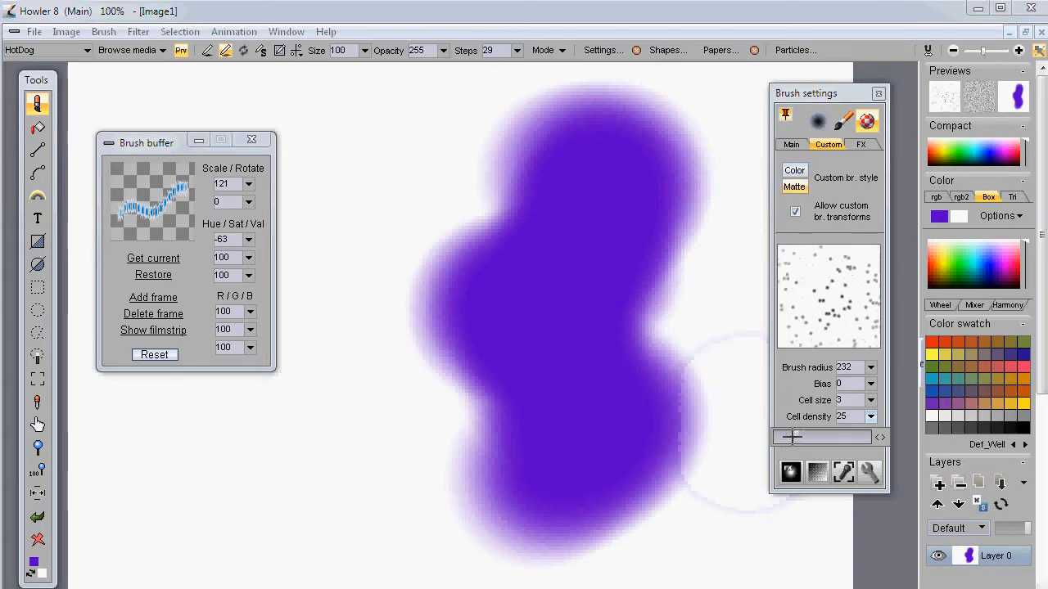
mouse_move(426, 434)
left_mouse_down()
mouse_move(404, 446)
mouse_move(598, 376)
mouse_move(669, 299)
mouse_move(308, 248)
mouse_move(324, 434)
mouse_move(37, 538)
left_mouse_up()
left_click(37, 538)
Paint streaky purple strokes across the lower canvas, the upper left area and the centre.
mouse_move(204, 491)
left_mouse_down()
mouse_move(320, 442)
mouse_move(662, 467)
mouse_move(720, 458)
left_mouse_up()
mouse_move(378, 191)
left_mouse_down()
mouse_move(374, 155)
mouse_move(524, 204)
left_mouse_up()
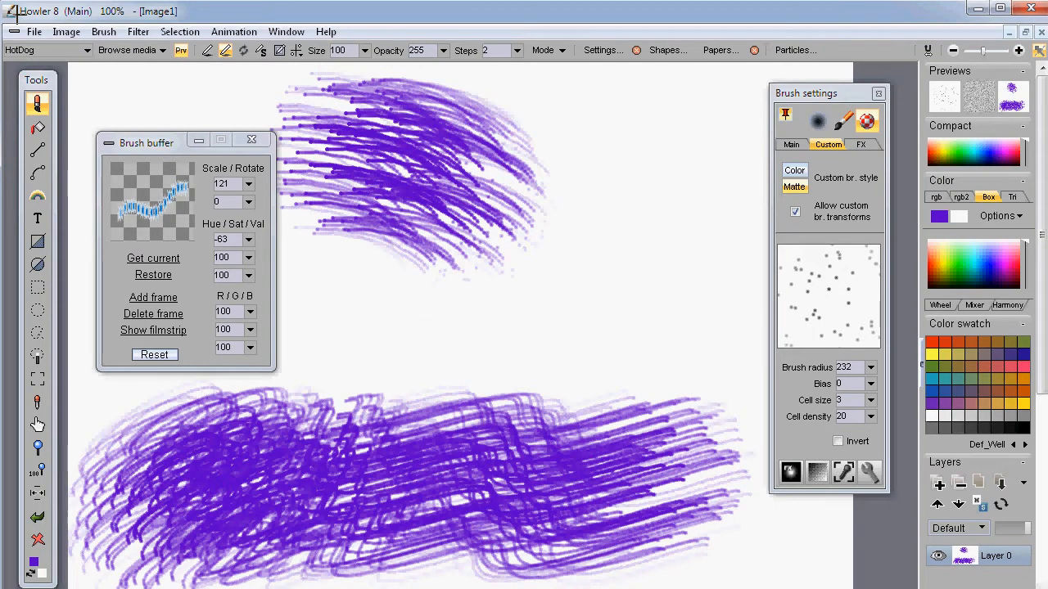
mouse_move(594, 242)
left_mouse_down()
mouse_move(606, 266)
mouse_move(542, 295)
mouse_move(539, 322)
mouse_move(573, 367)
left_mouse_up()
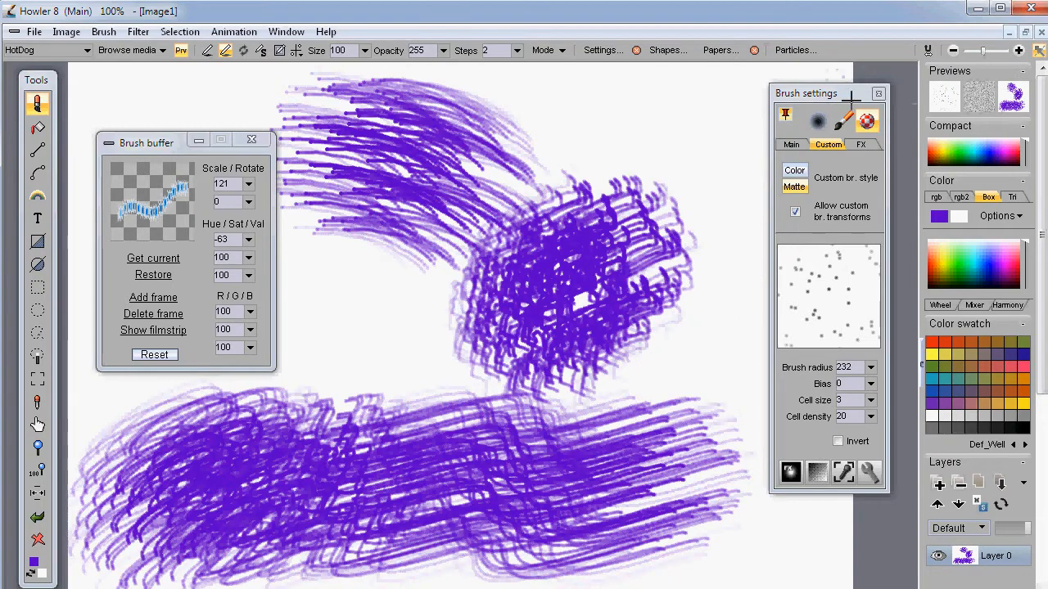
Enable Bristles in the particle settings and paint test strokes with brush sizes 100 and 300.
left_click(790, 50)
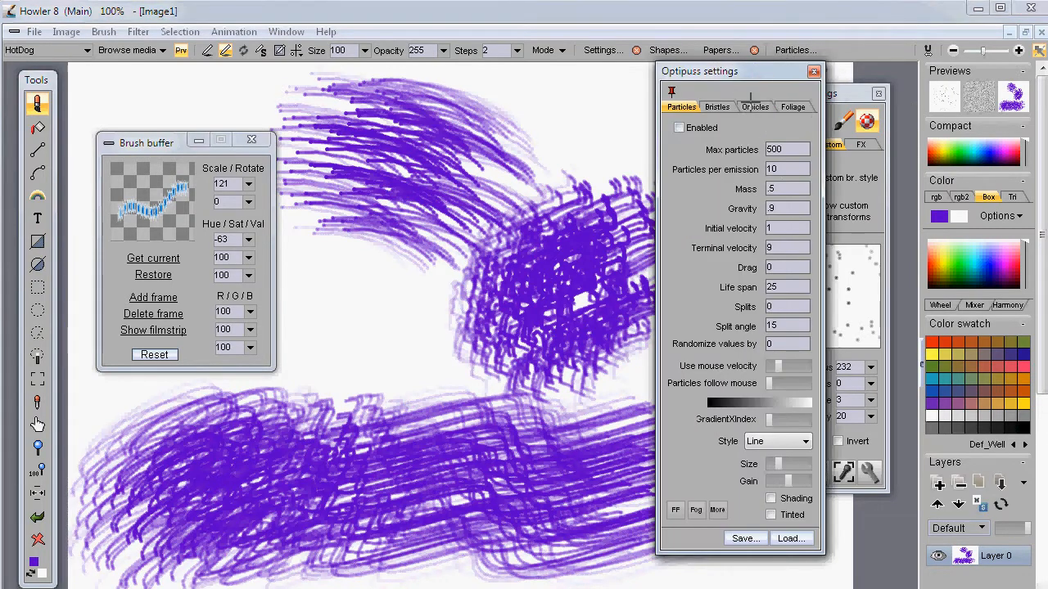
left_click(716, 108)
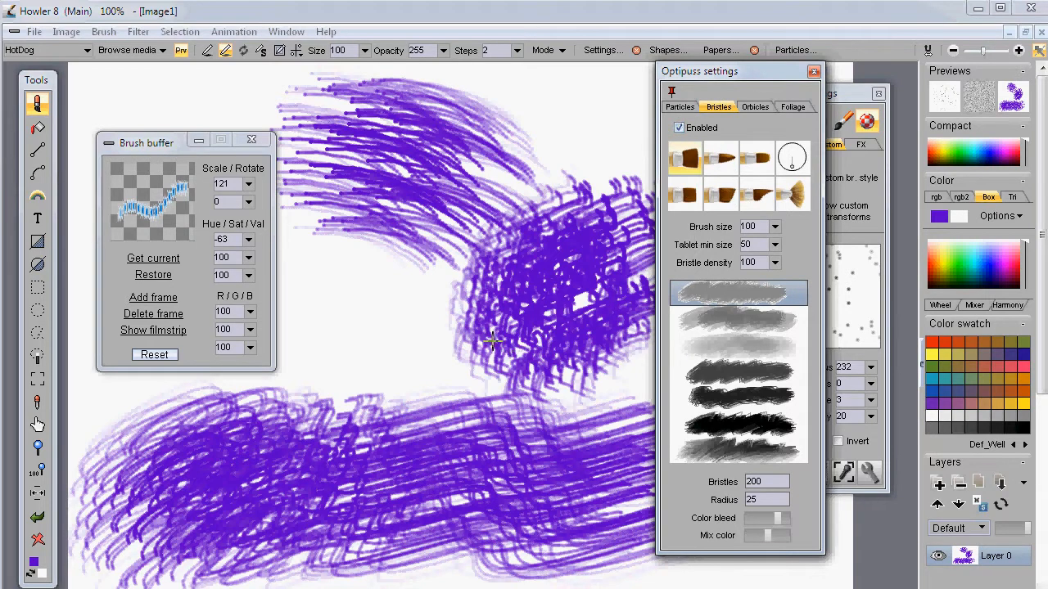
mouse_move(385, 339)
left_mouse_down()
mouse_move(495, 360)
mouse_move(462, 320)
left_mouse_up()
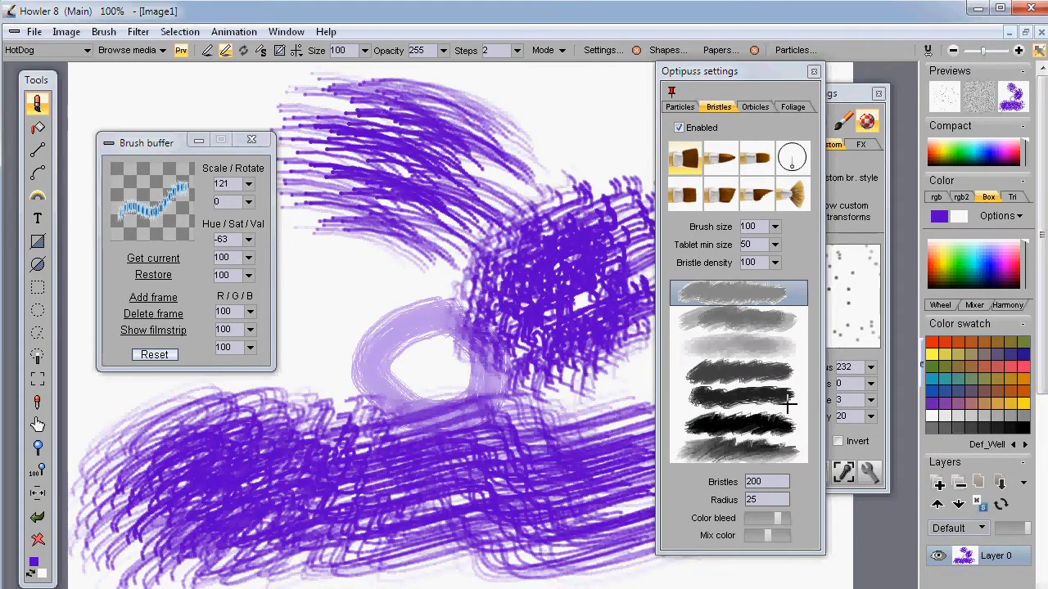
left_click(775, 226)
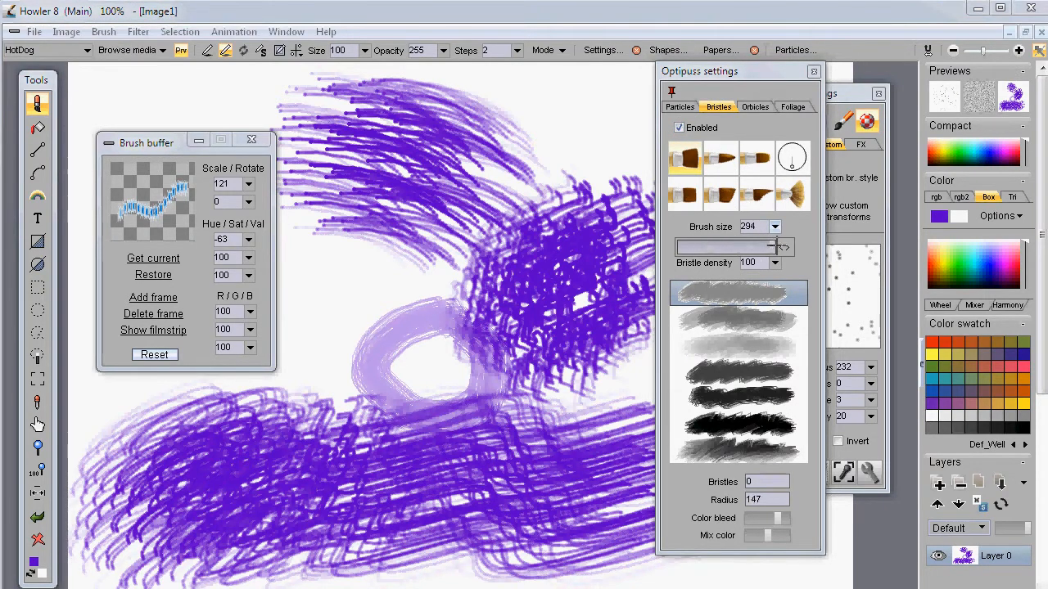
left_click(389, 342)
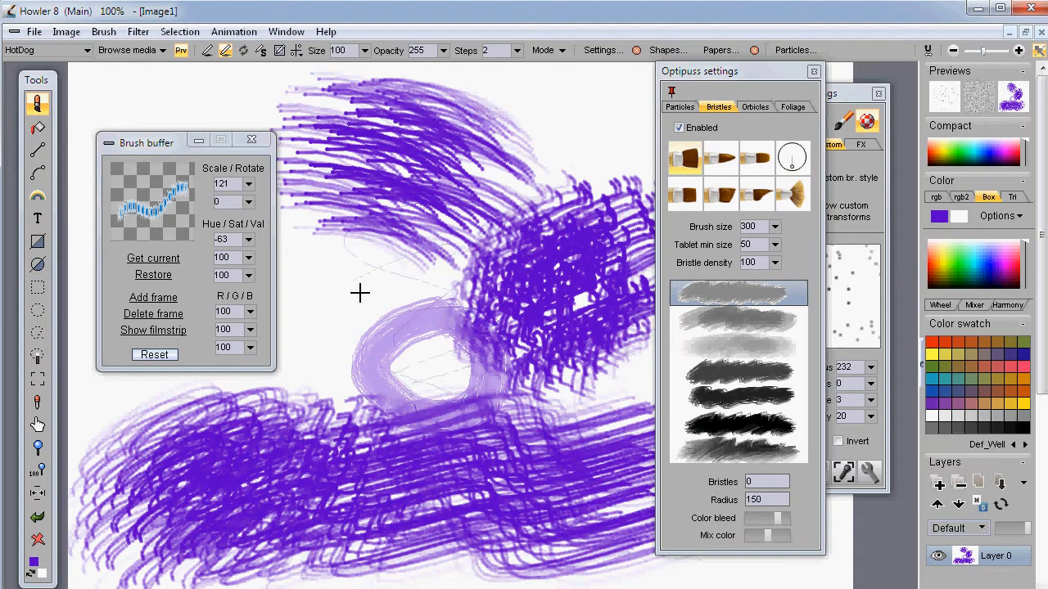
Set the bristle brush size to 251 with 123 bristles and paint a test stroke.
left_click(775, 227)
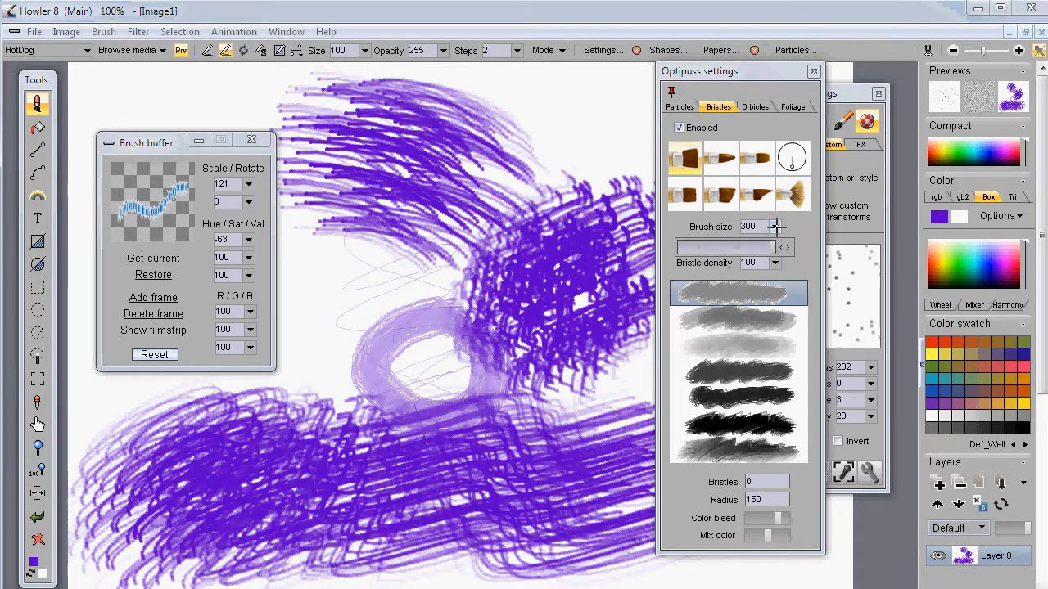
left_click(766, 483)
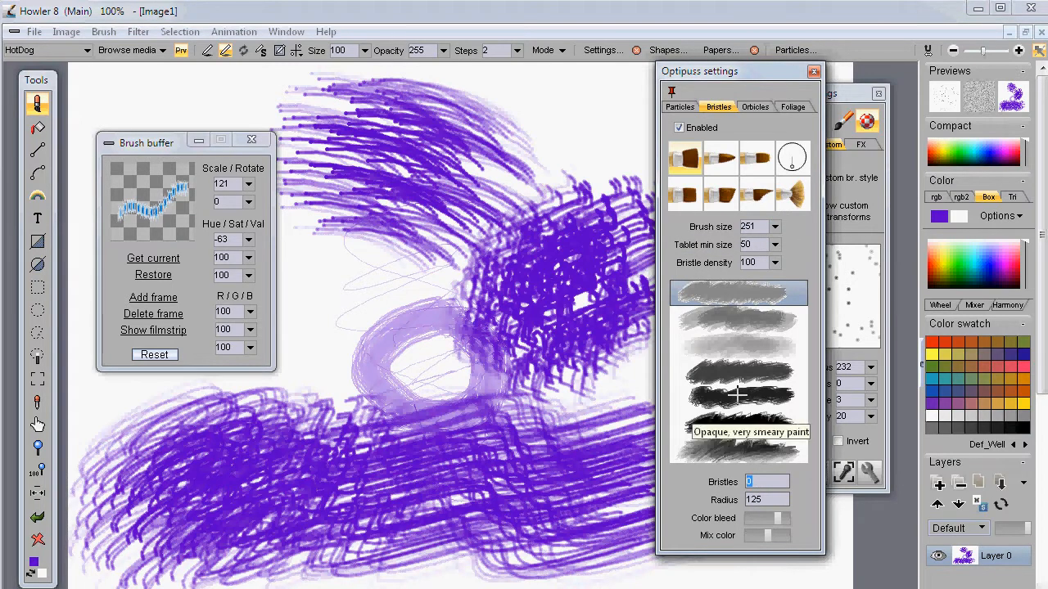
type("123")
mouse_move(459, 360)
left_mouse_down()
mouse_move(393, 374)
mouse_move(456, 464)
mouse_move(417, 446)
left_mouse_up()
Clear the canvas and cover it with wide thin-lined purple strokes, moving the Optipuss settings window aside.
left_click(38, 538)
mouse_move(246, 434)
left_mouse_down()
mouse_move(505, 398)
mouse_move(597, 326)
mouse_move(415, 191)
left_mouse_up()
mouse_move(492, 224)
left_mouse_down()
mouse_move(412, 391)
mouse_move(607, 349)
left_mouse_up()
mouse_move(741, 71)
left_mouse_down()
mouse_move(633, 81)
mouse_move(174, 83)
left_mouse_up()
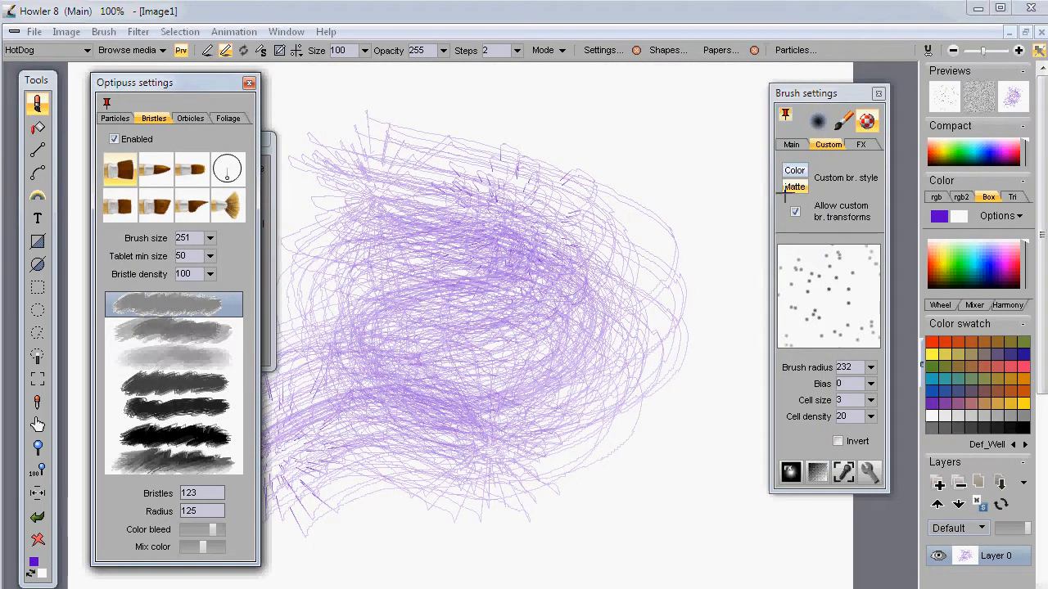
mouse_move(438, 75)
left_mouse_down()
mouse_move(585, 145)
mouse_move(634, 325)
left_mouse_up()
mouse_move(508, 377)
left_mouse_down()
mouse_move(439, 393)
mouse_move(405, 458)
left_mouse_up()
Try the second-to-last bristle paint preset over the existing purple strokes, then clear the canvas.
left_click(175, 433)
mouse_move(553, 280)
left_mouse_down()
mouse_move(762, 284)
mouse_move(524, 152)
mouse_move(385, 459)
left_mouse_up()
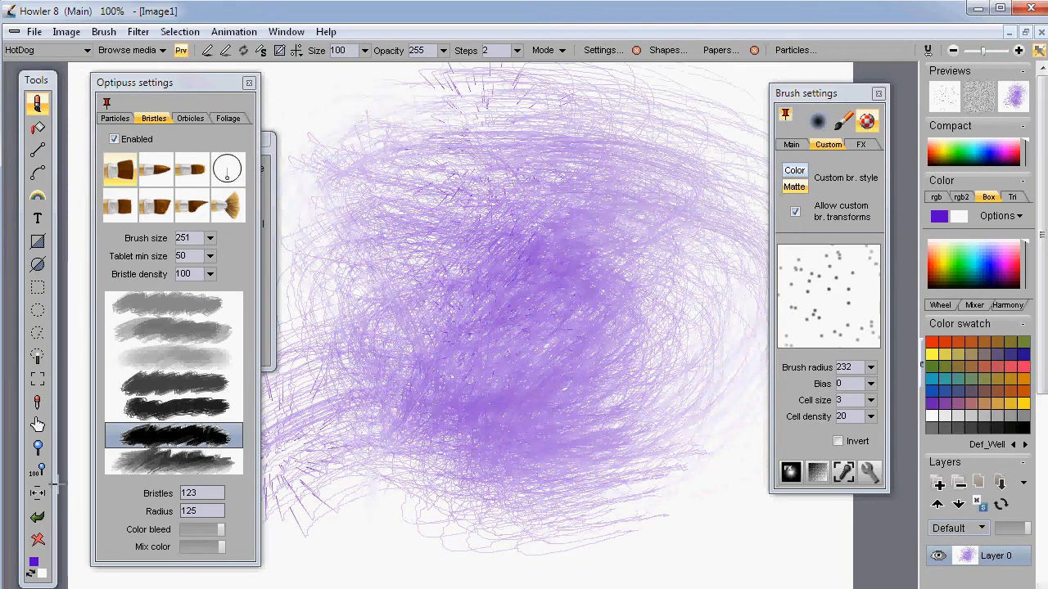
left_click(39, 540)
Paint soft purple bristle swirls, building up a dense circular patch left of the canvas centre.
left_click_drag(425, 213, 449, 208)
mouse_move(465, 264)
left_mouse_down()
mouse_move(478, 312)
mouse_move(615, 318)
mouse_move(618, 383)
mouse_move(547, 380)
mouse_move(591, 385)
mouse_move(440, 439)
mouse_move(708, 371)
mouse_move(522, 229)
mouse_move(483, 224)
mouse_move(574, 203)
mouse_move(636, 205)
mouse_move(494, 368)
mouse_move(421, 322)
mouse_move(377, 373)
mouse_move(397, 346)
mouse_move(371, 334)
left_mouse_up()
mouse_move(437, 356)
left_mouse_down()
mouse_move(458, 327)
mouse_move(451, 366)
mouse_move(486, 344)
left_mouse_up()
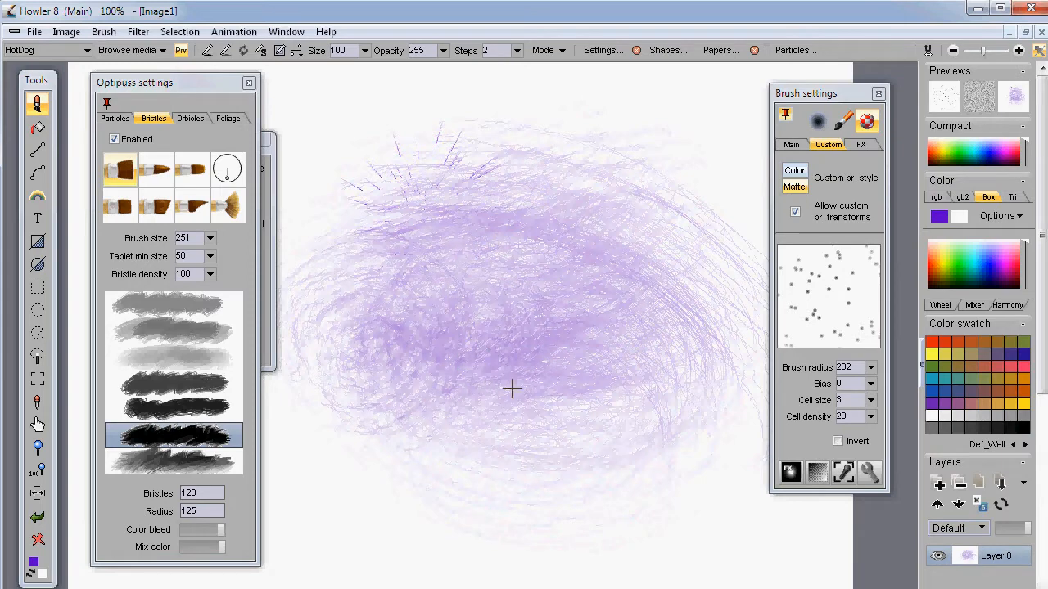
mouse_move(502, 320)
left_mouse_down()
mouse_move(500, 309)
mouse_move(534, 293)
left_mouse_up()
mouse_move(458, 308)
left_mouse_down()
mouse_move(445, 329)
mouse_move(425, 331)
mouse_move(452, 330)
left_mouse_up()
left_click_drag(425, 362, 396, 365)
left_click_drag(463, 315, 461, 319)
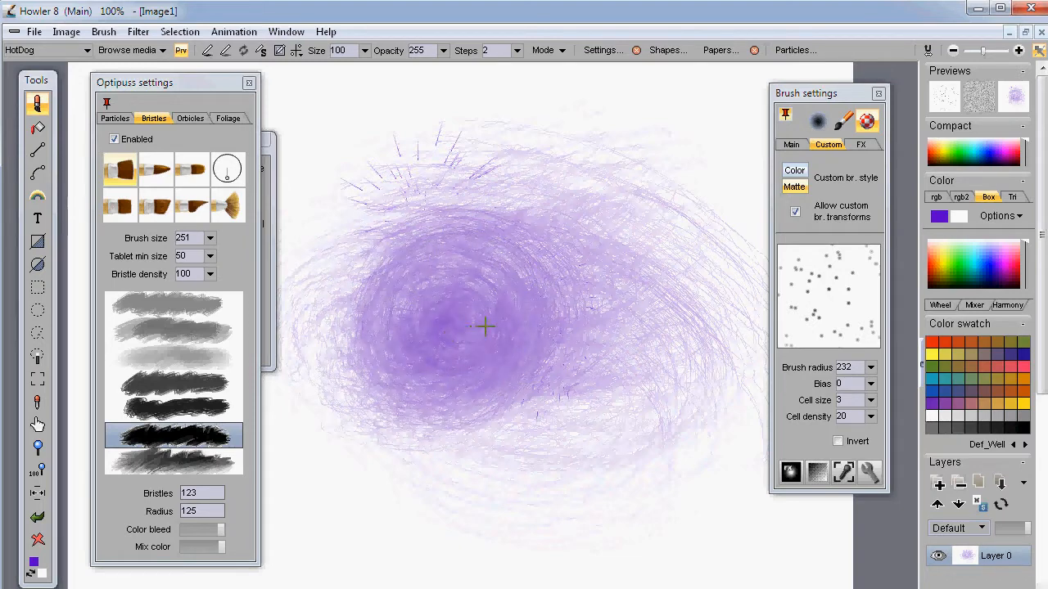
left_click_drag(542, 300, 565, 296)
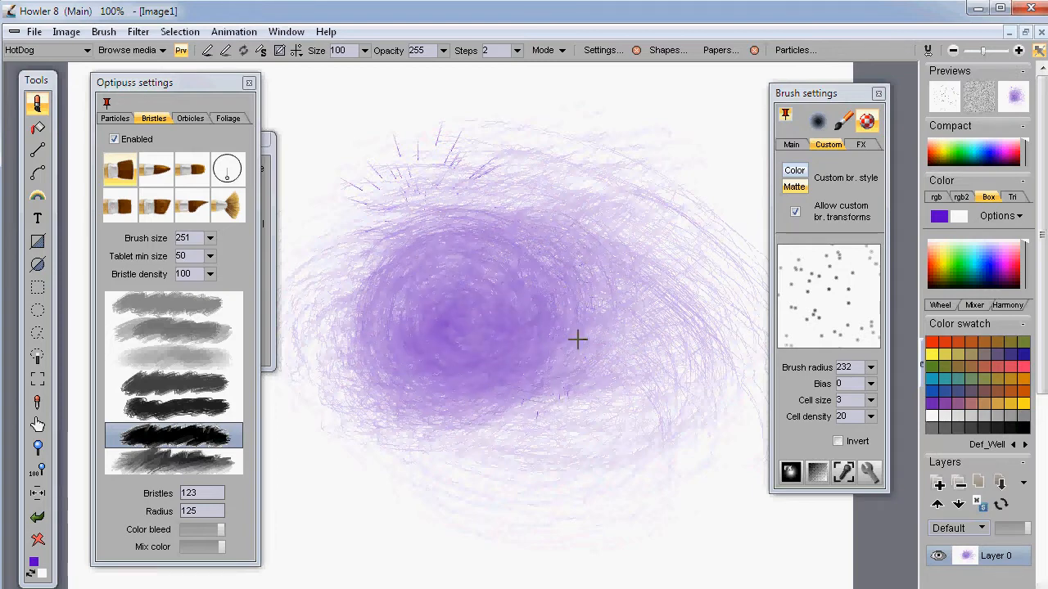
Paint a second dense purple patch at the lower right, then soft strokes over the upper and lower left.
mouse_move(576, 178)
left_mouse_down()
mouse_move(673, 287)
mouse_move(657, 489)
mouse_move(598, 494)
mouse_move(695, 466)
mouse_move(687, 517)
mouse_move(581, 478)
mouse_move(619, 443)
mouse_move(625, 376)
mouse_move(660, 386)
mouse_move(622, 372)
mouse_move(691, 382)
mouse_move(648, 367)
mouse_move(646, 386)
mouse_move(619, 386)
left_mouse_up()
left_click_drag(617, 446, 617, 414)
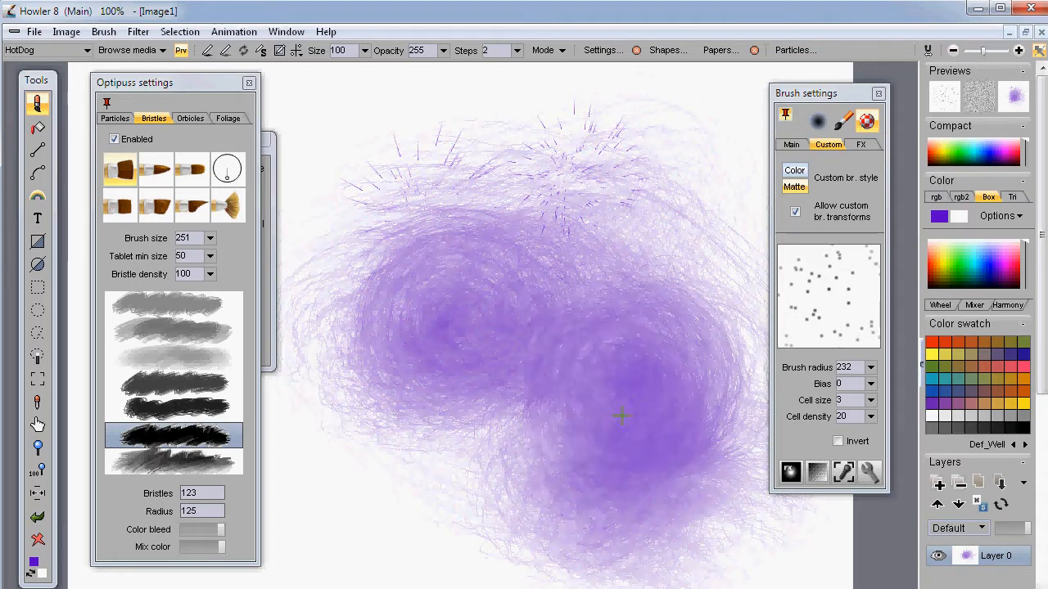
mouse_move(384, 291)
left_mouse_down()
mouse_move(414, 171)
mouse_move(477, 155)
mouse_move(316, 250)
mouse_move(351, 291)
mouse_move(369, 404)
mouse_move(351, 514)
mouse_move(364, 469)
mouse_move(442, 434)
left_mouse_up()
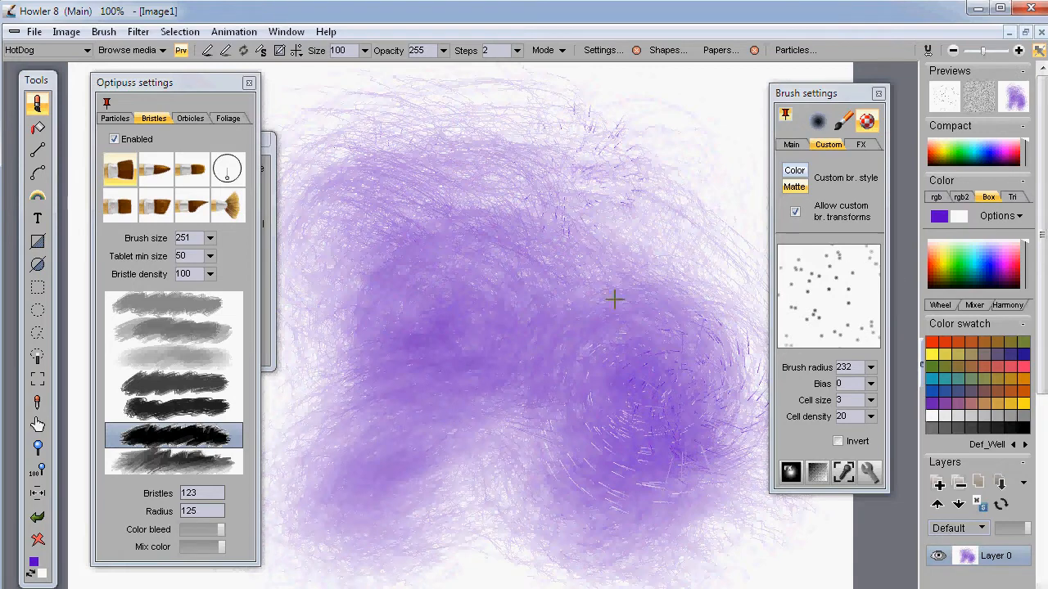
Reduce the bristle Color bleed and paint a dark circular scribble in the upper middle of the canvas.
left_click(199, 545)
left_click_drag(207, 529, 195, 530)
mouse_move(519, 236)
left_mouse_down()
mouse_move(552, 243)
mouse_move(464, 298)
left_mouse_up()
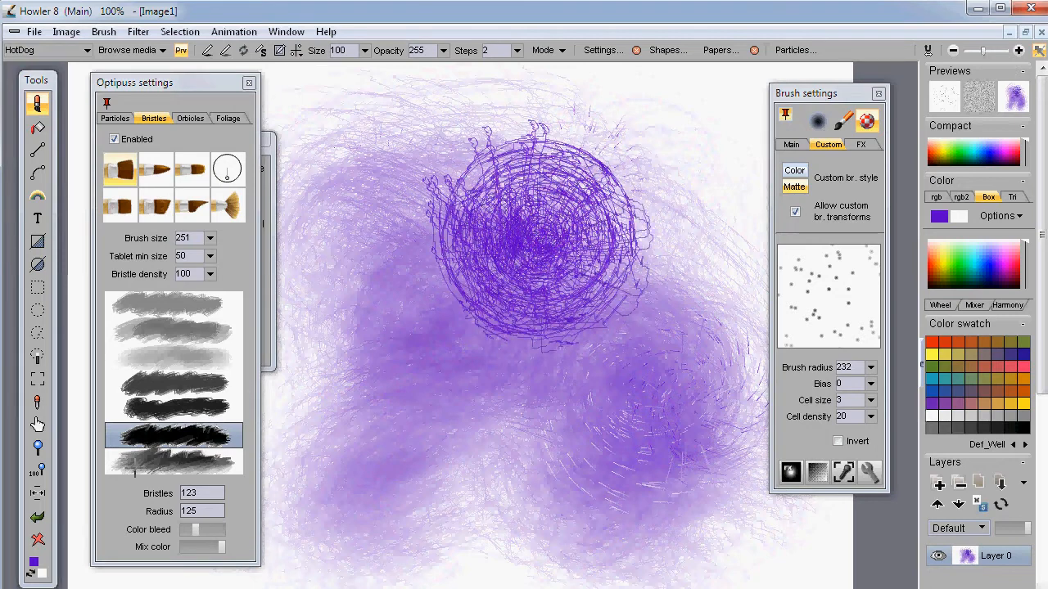
Lower Mix color to about the middle of its range and paint jagged purple strokes below the circular scribble.
left_click(199, 547)
mouse_move(488, 391)
left_mouse_down()
mouse_move(575, 362)
mouse_move(549, 369)
mouse_move(557, 361)
mouse_move(588, 364)
mouse_move(426, 454)
mouse_move(352, 465)
left_mouse_up()
mouse_move(519, 443)
left_mouse_down()
mouse_move(481, 420)
mouse_move(438, 413)
mouse_move(449, 405)
mouse_move(439, 375)
mouse_move(509, 376)
left_mouse_up()
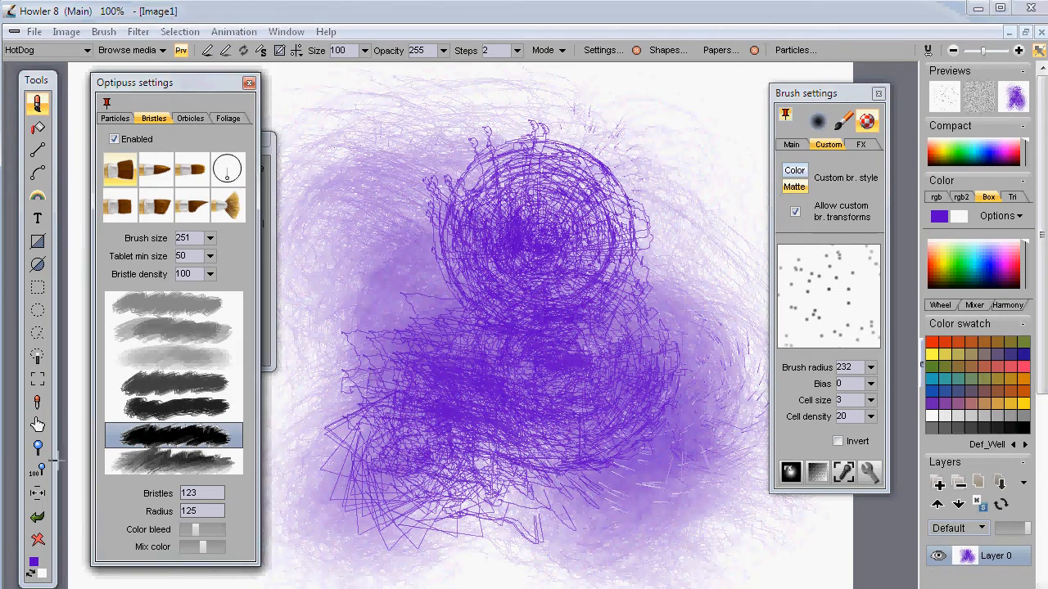
Clear the canvas and paint fine-lined purple swirls right of centre.
left_click(38, 540)
left_click(591, 338)
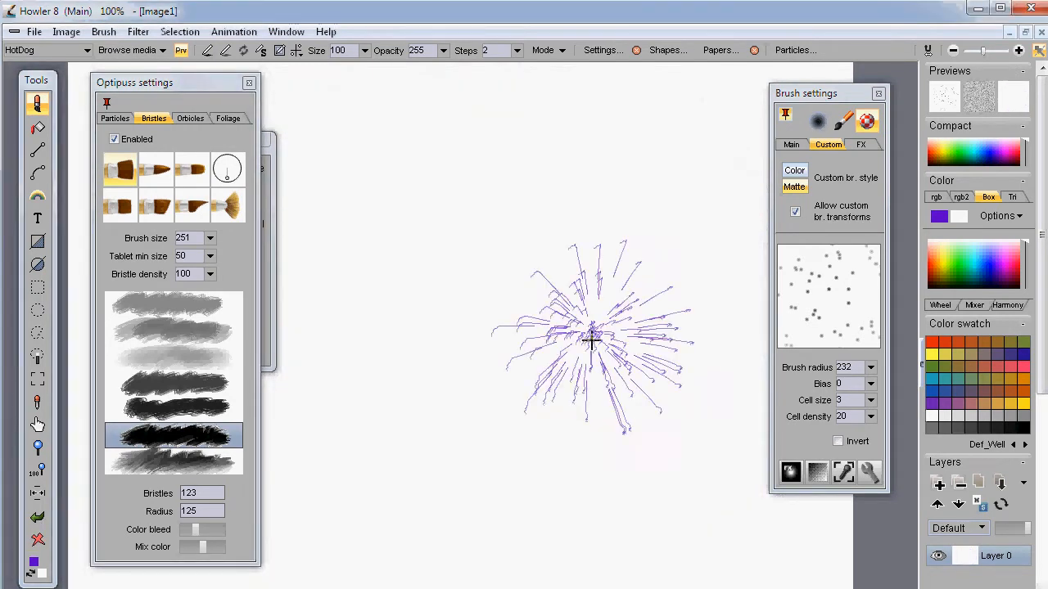
mouse_move(591, 343)
left_mouse_down()
mouse_move(627, 320)
mouse_move(657, 325)
mouse_move(719, 296)
left_mouse_up()
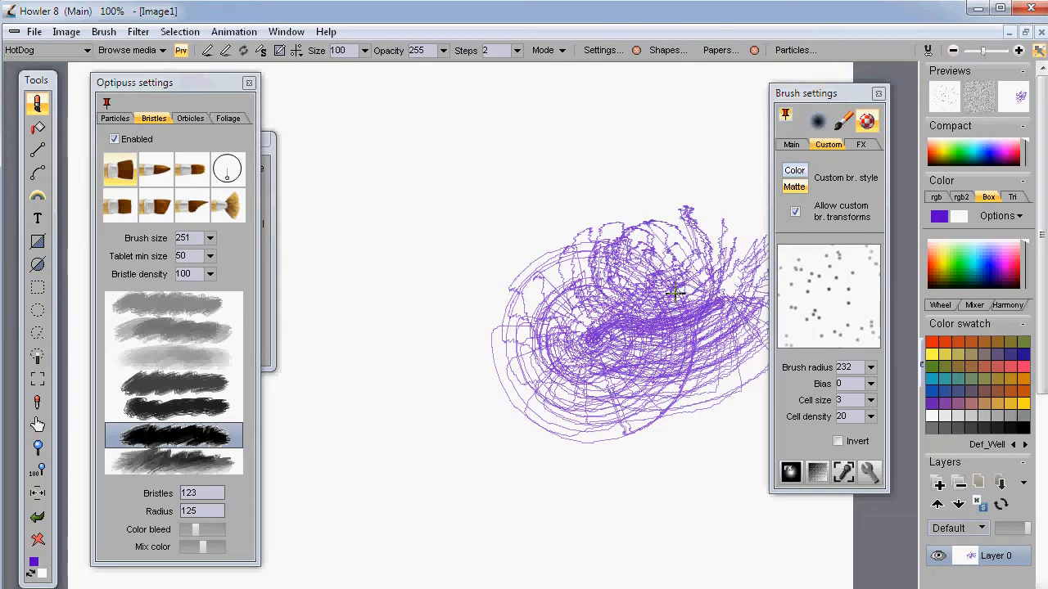
left_click_drag(621, 324, 613, 286)
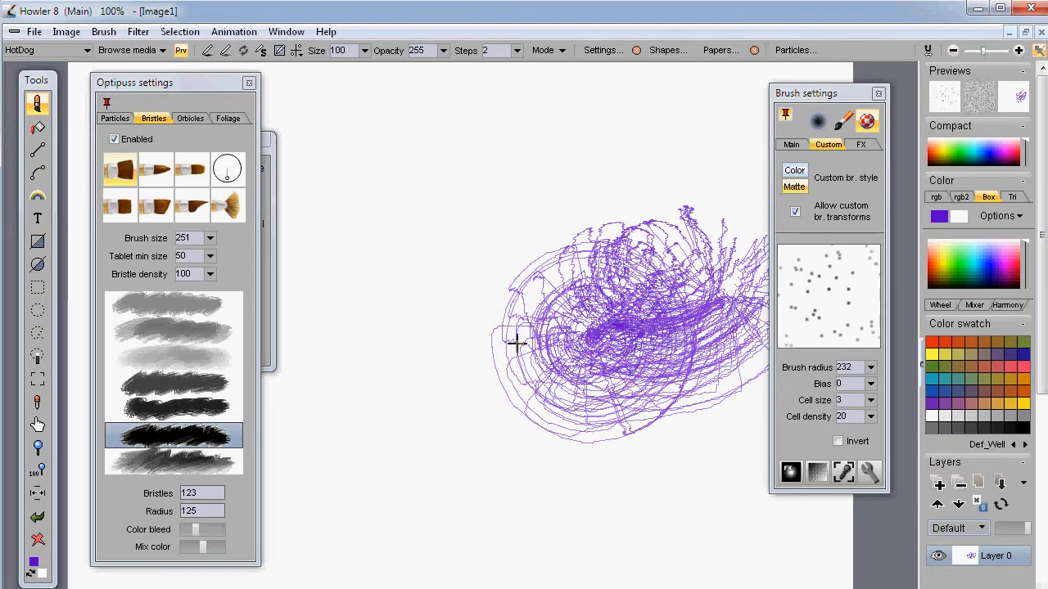
Extend the purple scribbles leftward and fill most of the canvas with dense overlapping circular strokes.
left_click_drag(412, 268, 447, 305)
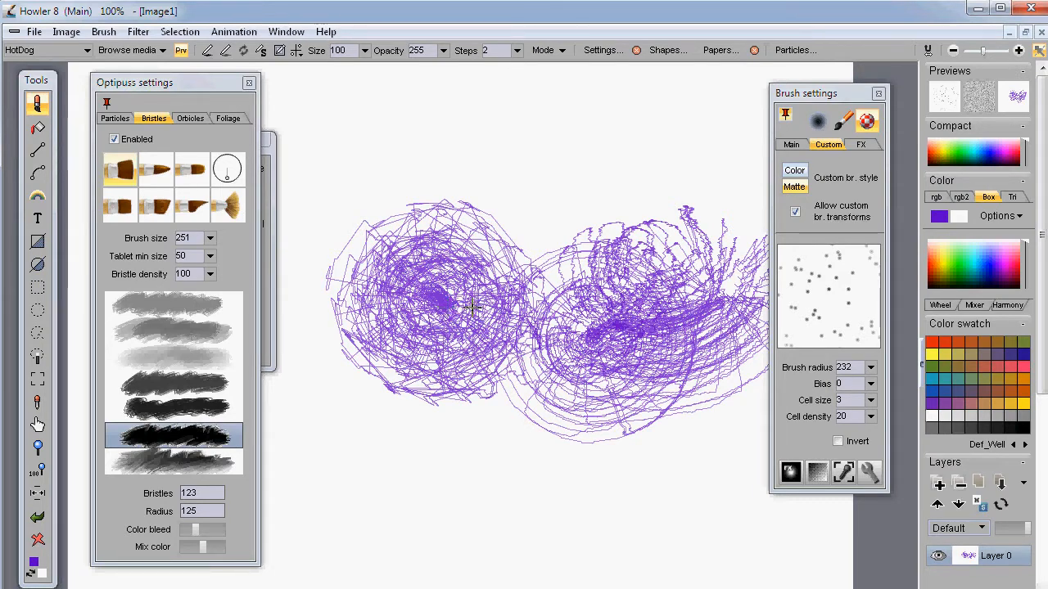
mouse_move(471, 309)
left_mouse_down()
mouse_move(504, 307)
mouse_move(513, 280)
left_mouse_up()
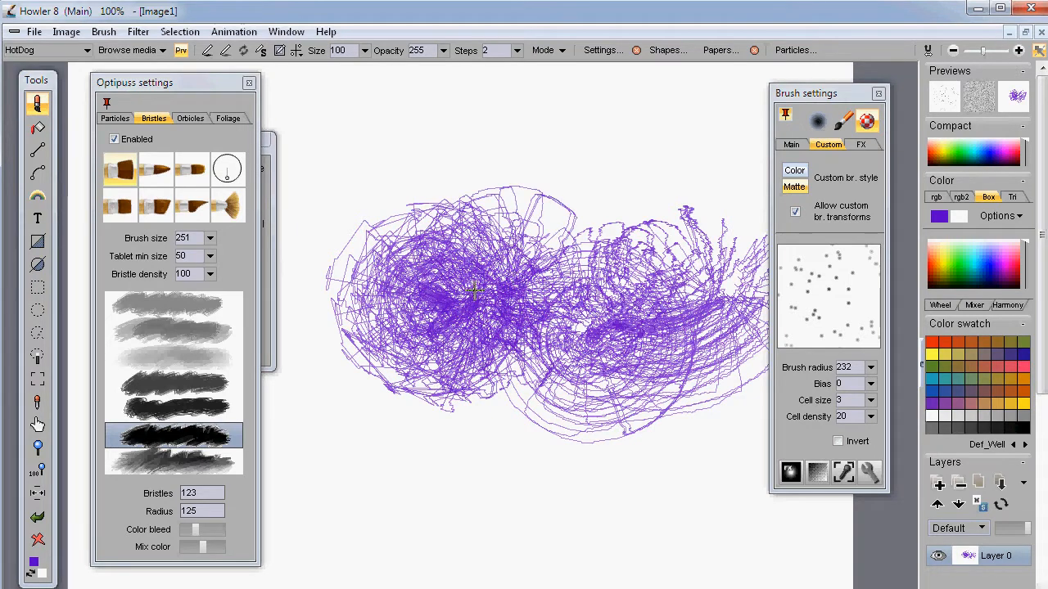
mouse_move(401, 366)
left_mouse_down()
mouse_move(354, 350)
mouse_move(426, 373)
mouse_move(470, 357)
mouse_move(505, 321)
mouse_move(552, 337)
mouse_move(592, 319)
mouse_move(594, 337)
mouse_move(577, 349)
mouse_move(553, 322)
left_mouse_up()
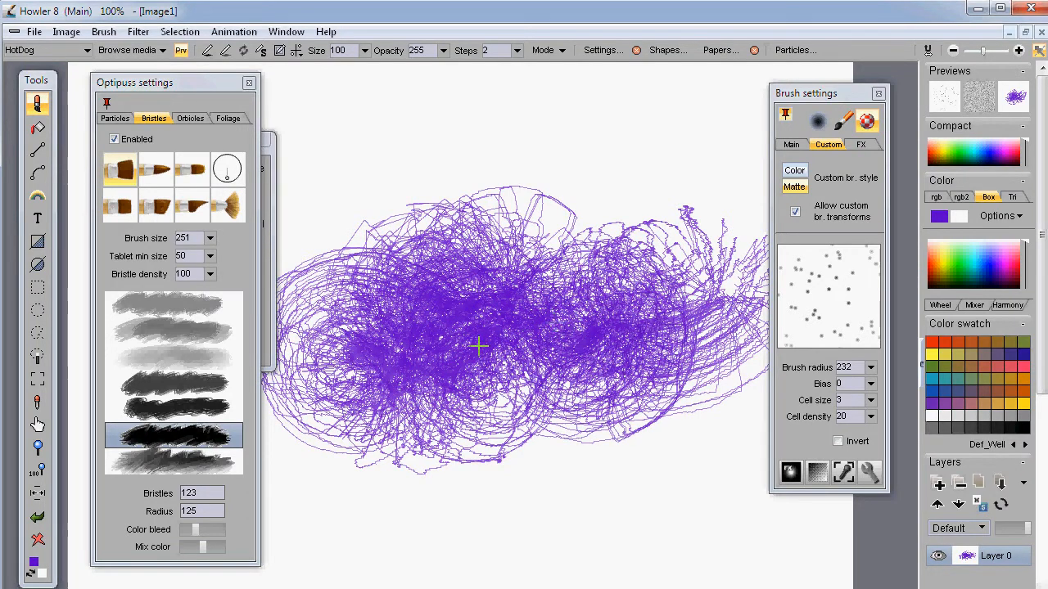
mouse_move(500, 197)
left_mouse_down()
mouse_move(379, 217)
mouse_move(671, 180)
mouse_move(437, 509)
mouse_move(664, 480)
mouse_move(720, 393)
mouse_move(606, 384)
mouse_move(311, 222)
left_mouse_up()
mouse_move(303, 421)
left_mouse_down()
mouse_move(344, 261)
mouse_move(573, 351)
mouse_move(385, 368)
left_mouse_up()
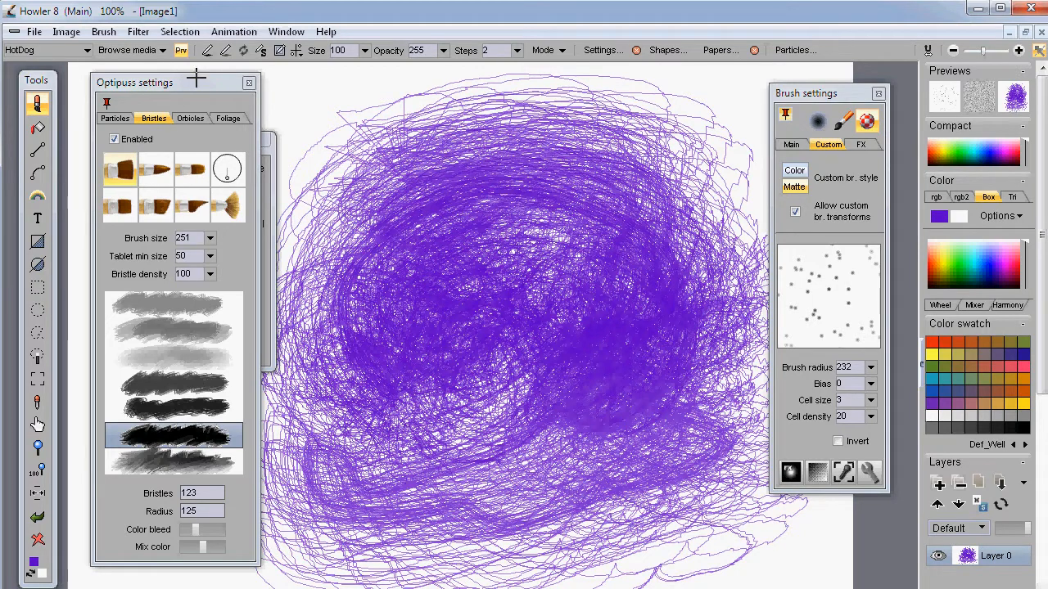
Move the Optipuss settings window off the painting, clear the canvas and paint a large arc of purple bristle strokes.
left_click_drag(196, 79, 159, 76)
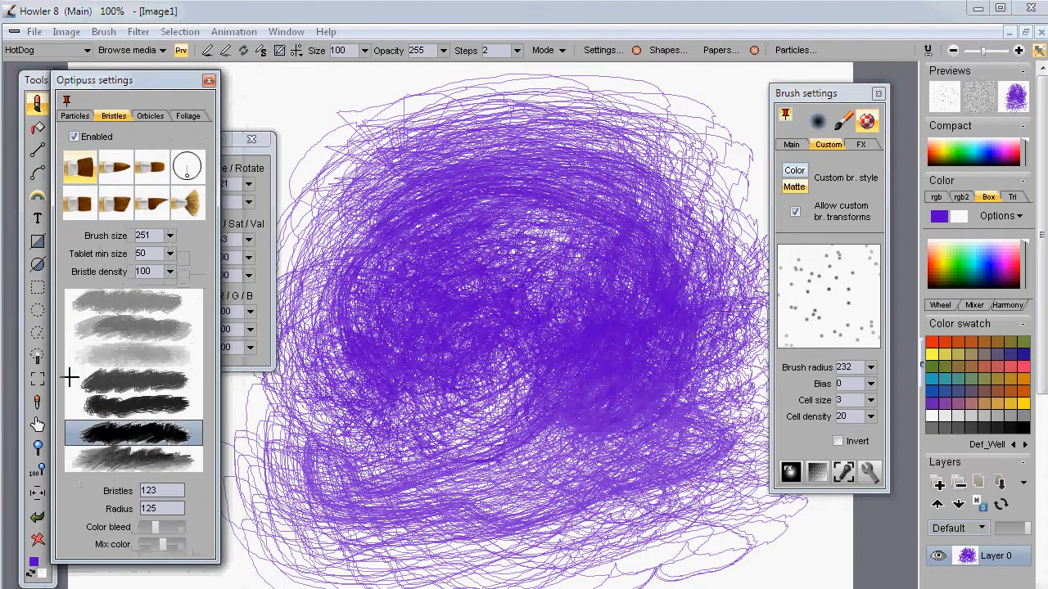
left_click(36, 538)
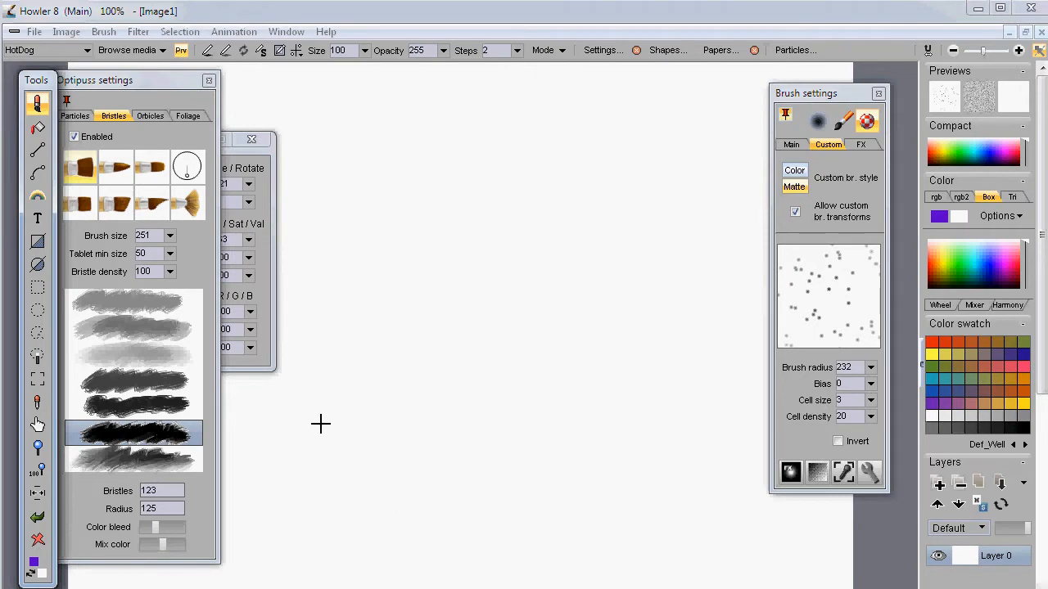
mouse_move(310, 470)
left_mouse_down()
mouse_move(365, 473)
mouse_move(458, 302)
mouse_move(637, 266)
left_mouse_up()
mouse_move(439, 544)
left_mouse_down()
mouse_move(382, 420)
mouse_move(613, 311)
mouse_move(584, 375)
left_mouse_up()
mouse_move(440, 529)
left_mouse_down()
mouse_move(431, 479)
mouse_move(350, 385)
mouse_move(624, 319)
left_mouse_up()
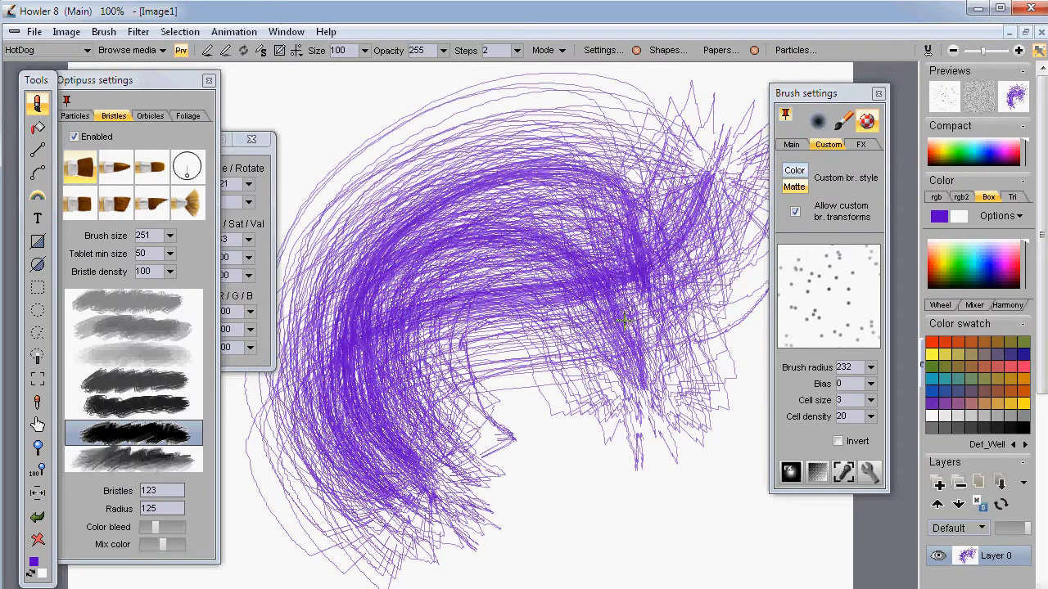
mouse_move(370, 436)
left_mouse_down()
mouse_move(342, 336)
mouse_move(454, 173)
mouse_move(577, 255)
left_mouse_up()
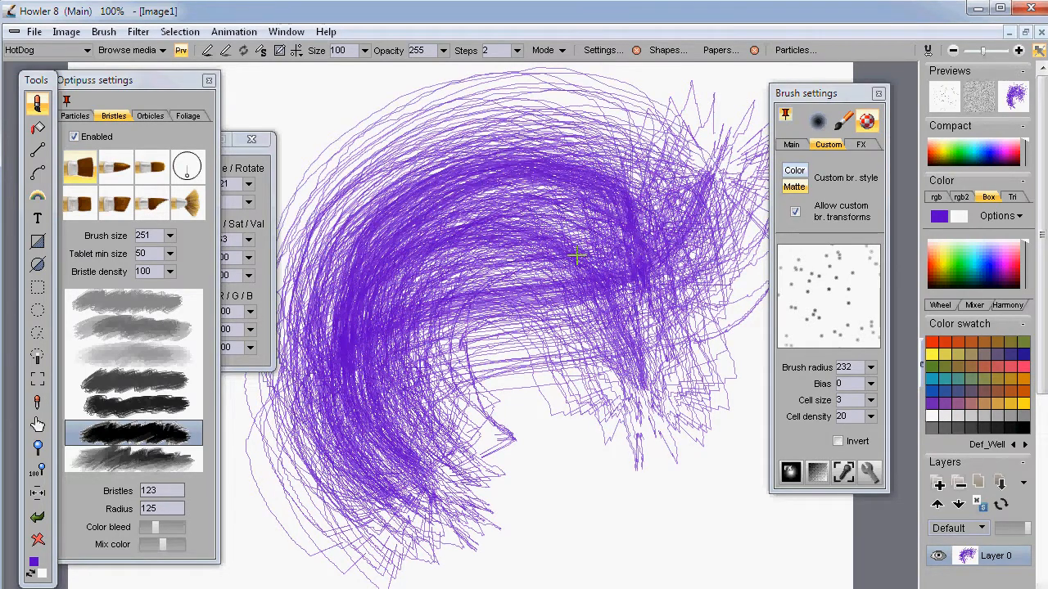
Bring the Brush buffer window to the front, move it lower and restore its stored brush.
left_click(272, 147)
mouse_move(163, 138)
left_mouse_down()
mouse_move(322, 214)
mouse_move(195, 336)
left_mouse_up()
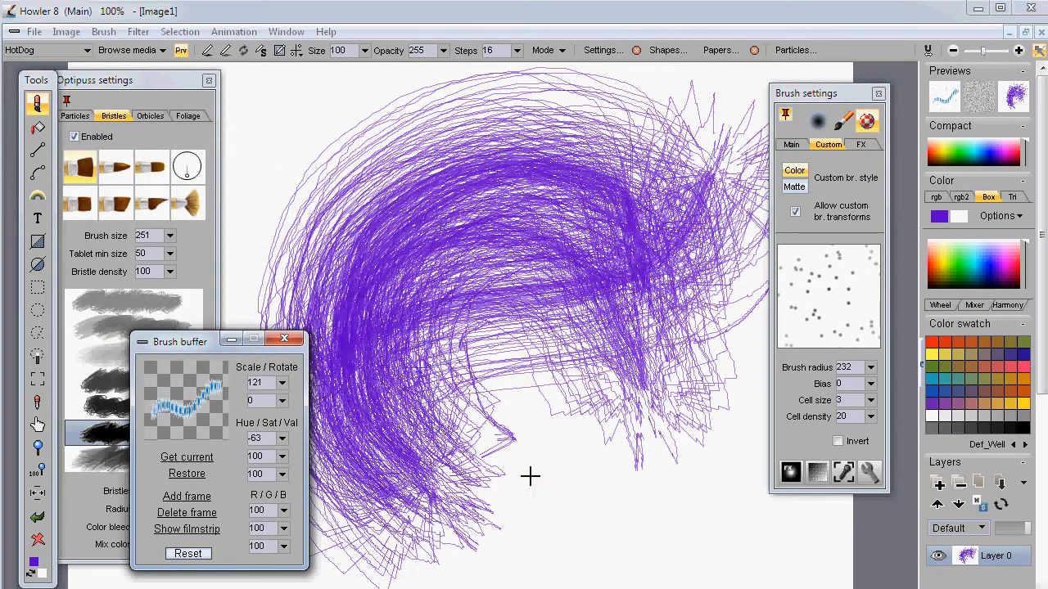
Add another purple bristle stroke, then turn off bristles and paint over it with the blue star brush.
mouse_move(541, 481)
left_mouse_down()
mouse_move(666, 323)
mouse_move(365, 338)
left_mouse_up()
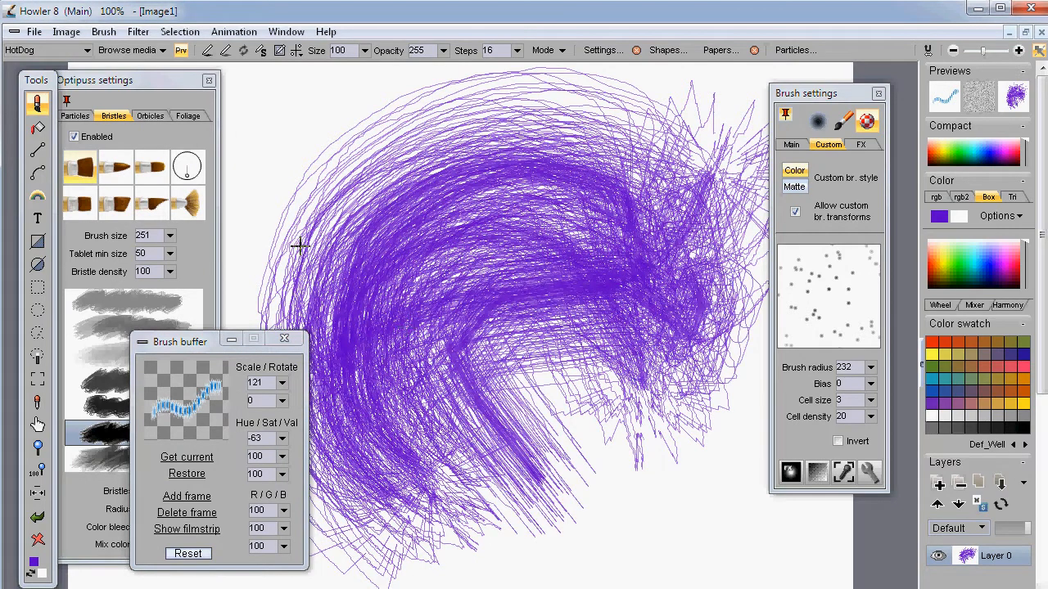
left_click(74, 137)
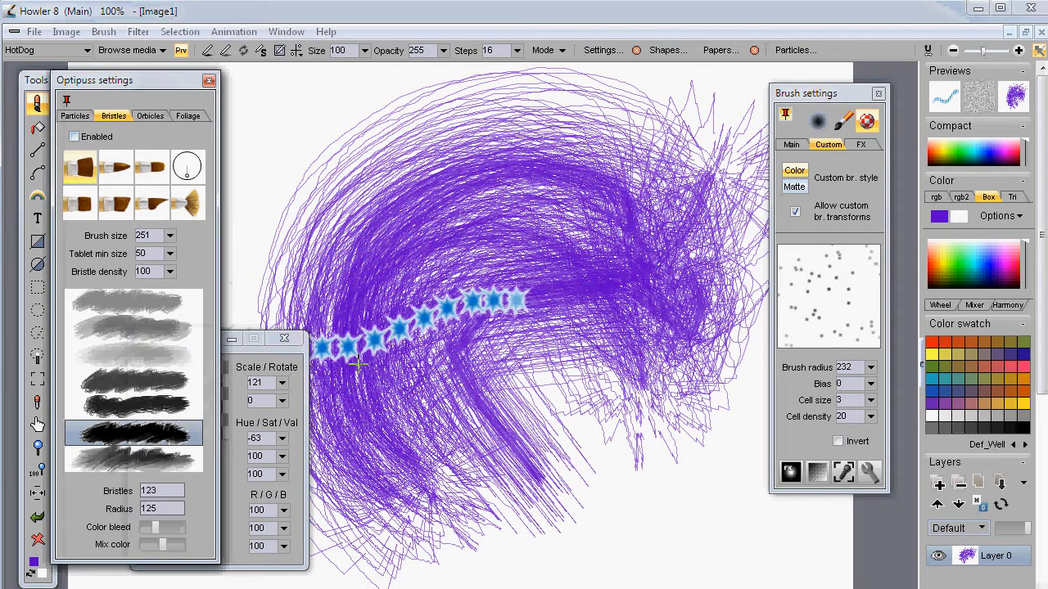
mouse_move(528, 532)
left_mouse_down()
mouse_move(459, 427)
mouse_move(445, 346)
mouse_move(513, 325)
mouse_move(559, 337)
mouse_move(613, 273)
mouse_move(565, 261)
mouse_move(495, 285)
mouse_move(499, 374)
mouse_move(554, 451)
mouse_move(483, 420)
mouse_move(493, 315)
mouse_move(469, 235)
mouse_move(586, 197)
mouse_move(190, 77)
mouse_move(241, 75)
left_mouse_up()
Enable brush auto-rotation and stroke smoothing, painting large curved strokes of blue stars across the canvas with each.
left_click(244, 50)
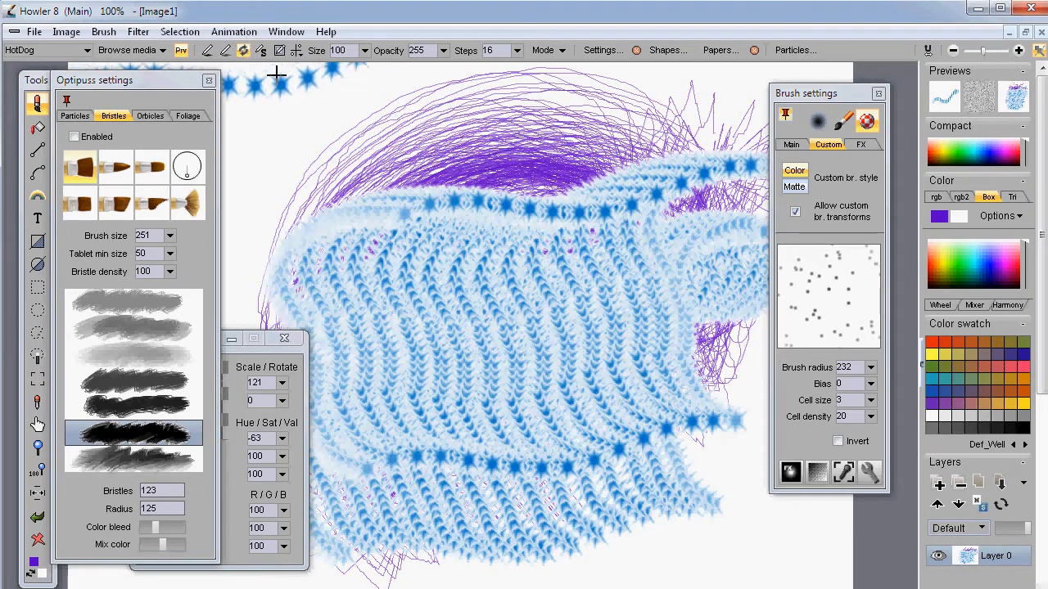
mouse_move(499, 458)
left_mouse_down()
mouse_move(447, 397)
mouse_move(625, 311)
mouse_move(491, 90)
mouse_move(270, 221)
left_mouse_up()
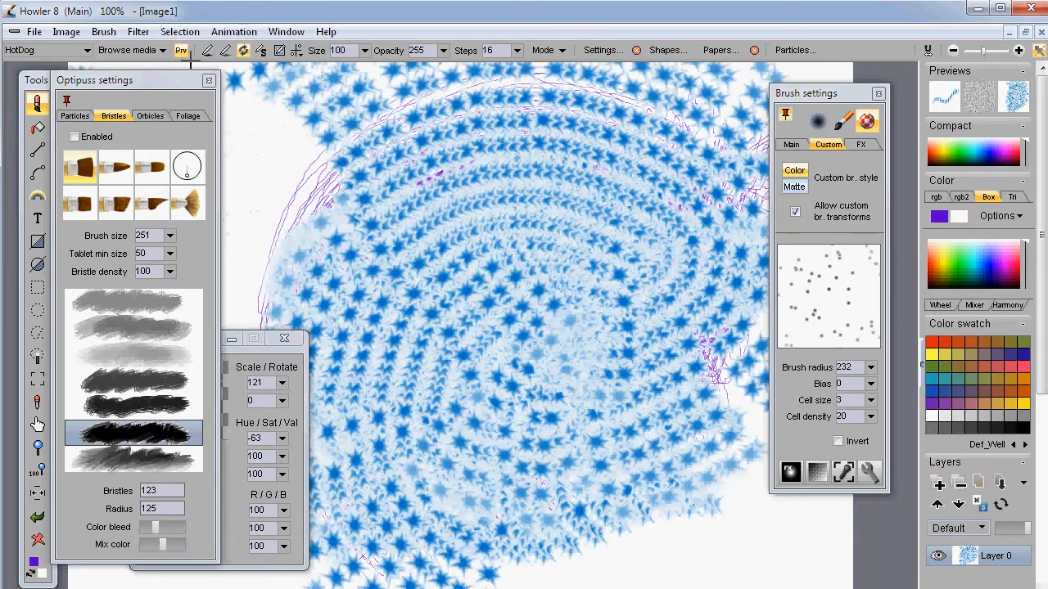
left_click(261, 50)
mouse_move(294, 286)
left_mouse_down()
mouse_move(565, 484)
mouse_move(502, 351)
mouse_move(686, 248)
mouse_move(191, 254)
mouse_move(725, 265)
mouse_move(398, 369)
mouse_move(328, 368)
left_mouse_up()
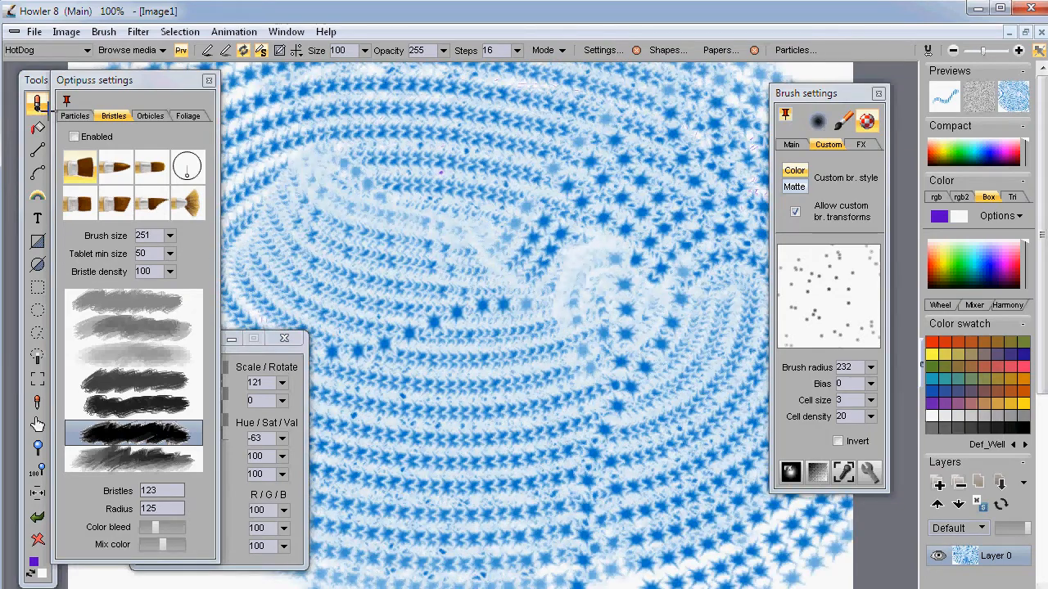
Turn bristles back on and paint overlapping purple ellipses over the blue stars.
left_click(74, 137)
mouse_move(442, 242)
left_mouse_down()
mouse_move(613, 351)
mouse_move(461, 468)
mouse_move(351, 159)
mouse_move(287, 181)
left_mouse_up()
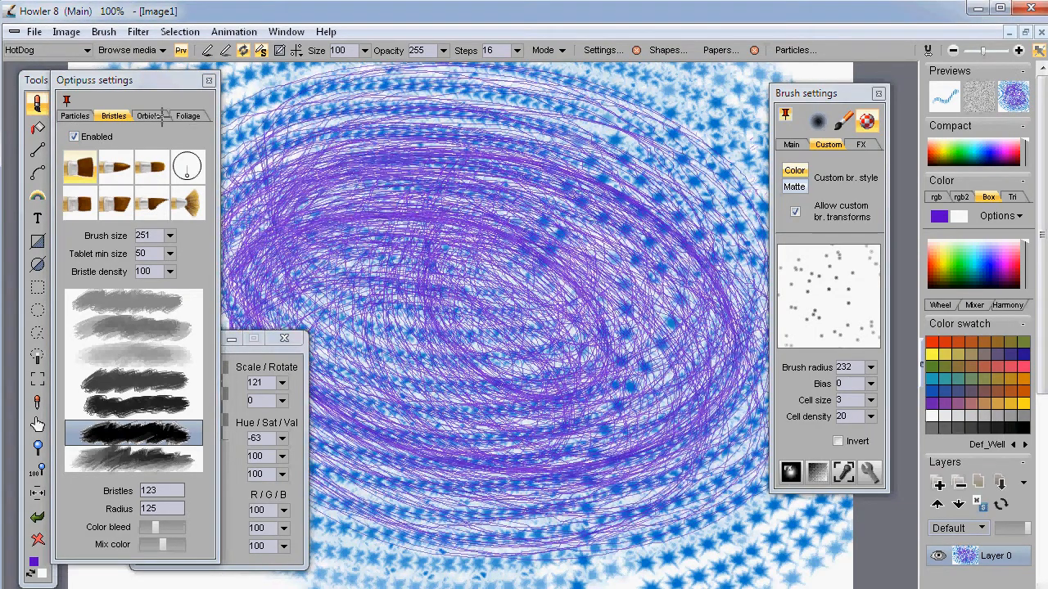
Turn off bristles and close the Optipuss settings and Brush buffer windows.
left_click(75, 137)
left_click(209, 80)
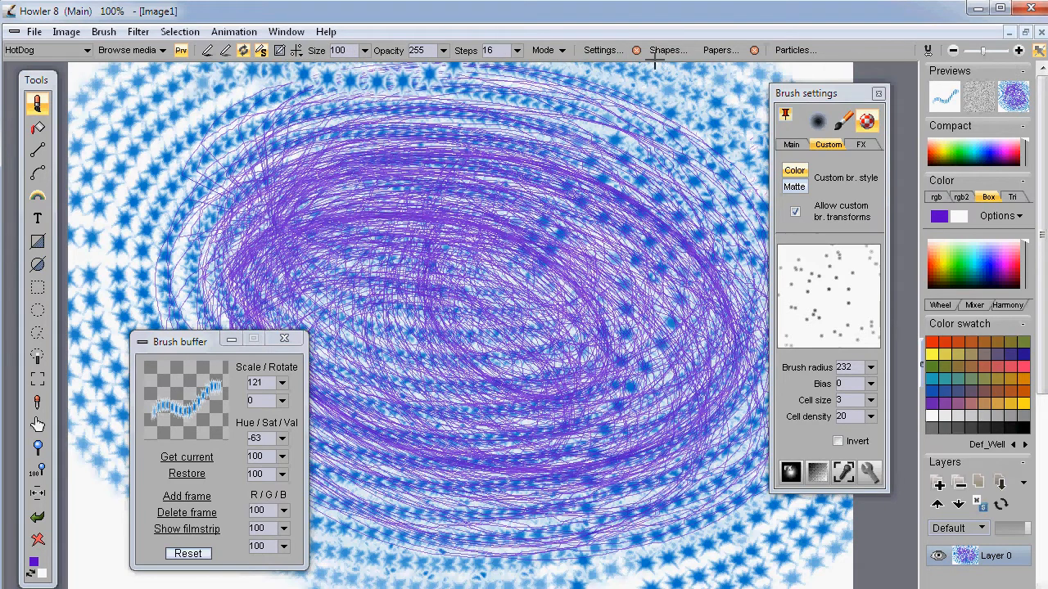
left_click(283, 338)
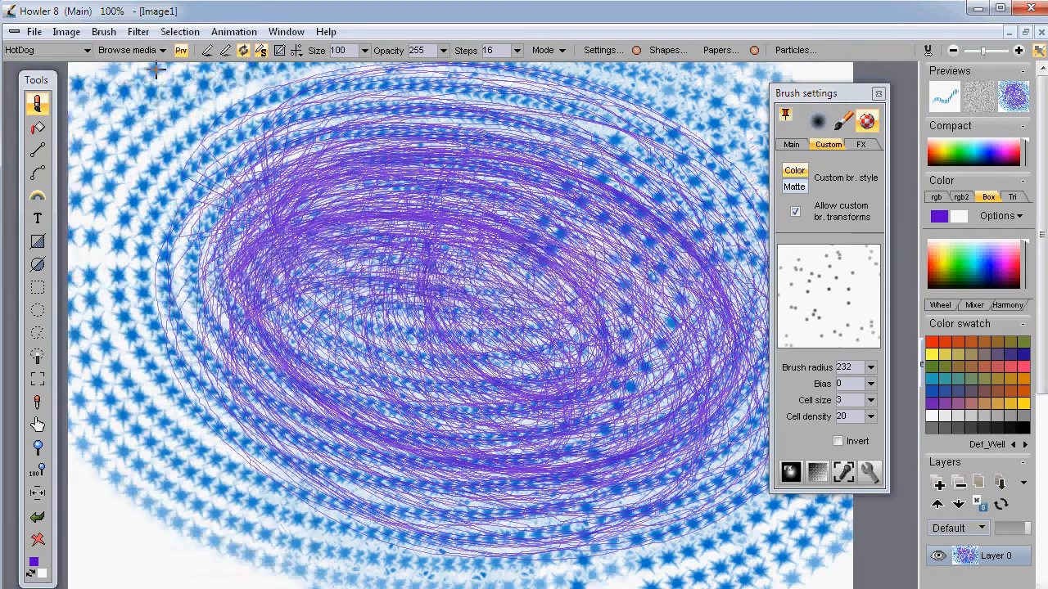
Load the HotDog brush media and paint a thick winding orange stroke across the canvas.
left_click(131, 50)
left_click(369, 324)
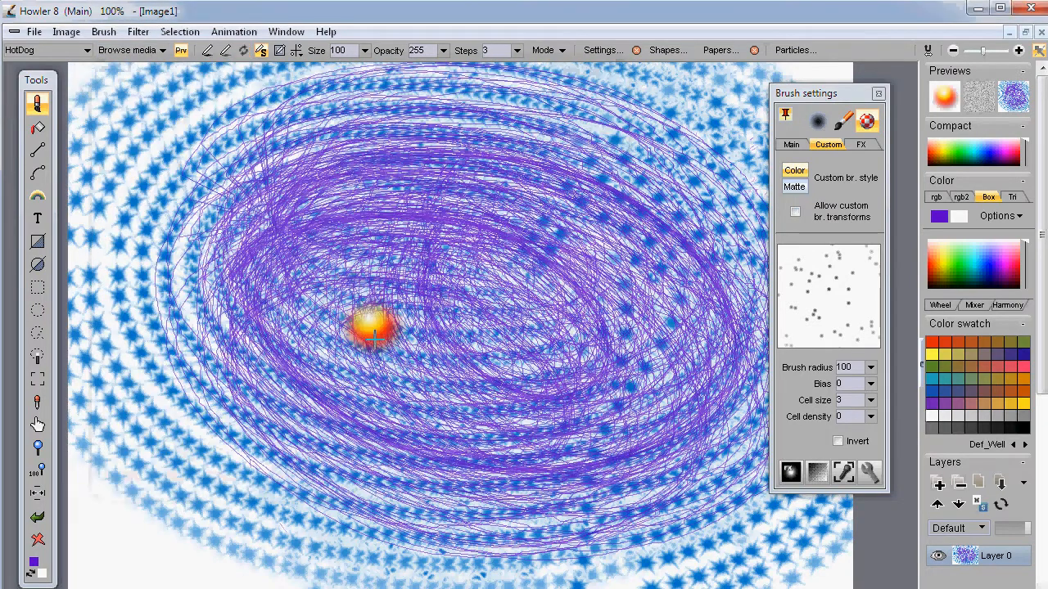
mouse_move(210, 367)
left_mouse_down()
mouse_move(603, 346)
mouse_move(532, 222)
left_mouse_up()
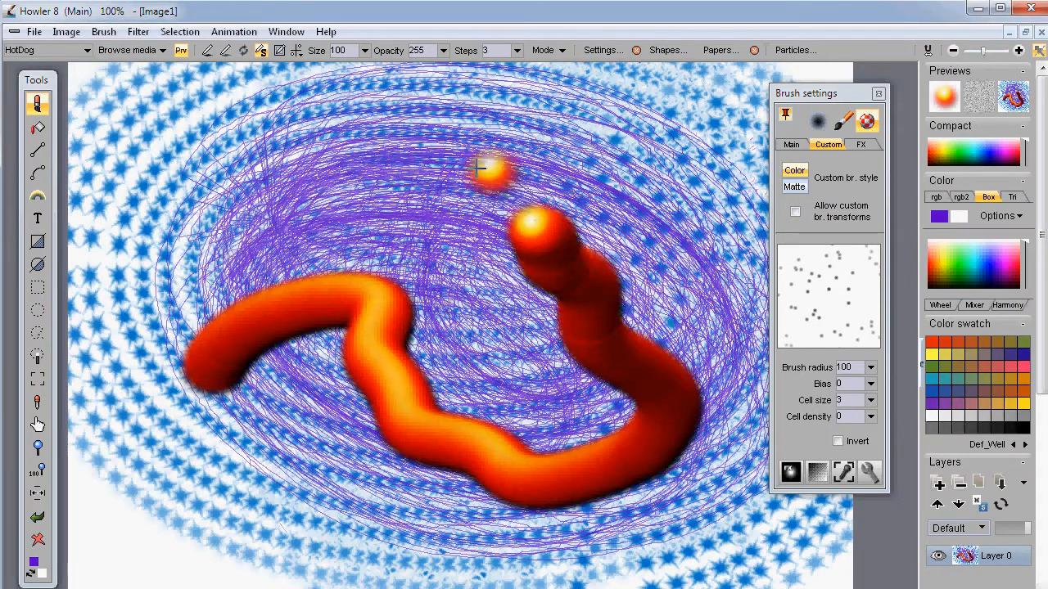
Stamp single orange spheres around the winding stroke and paint a second wavy tube below it.
left_click(295, 172)
left_click(452, 195)
left_click(500, 350)
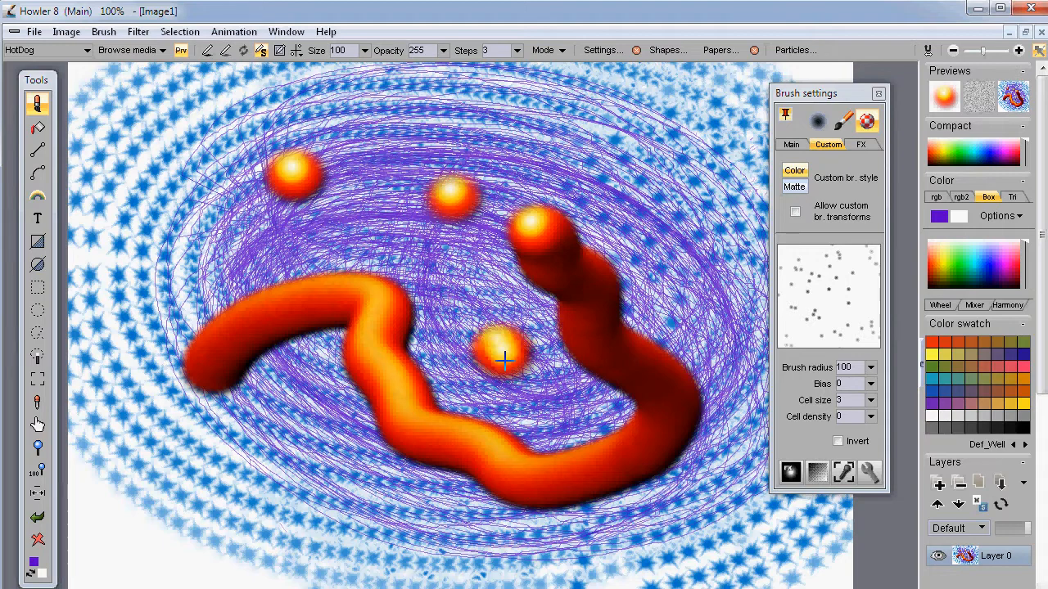
left_click(344, 198)
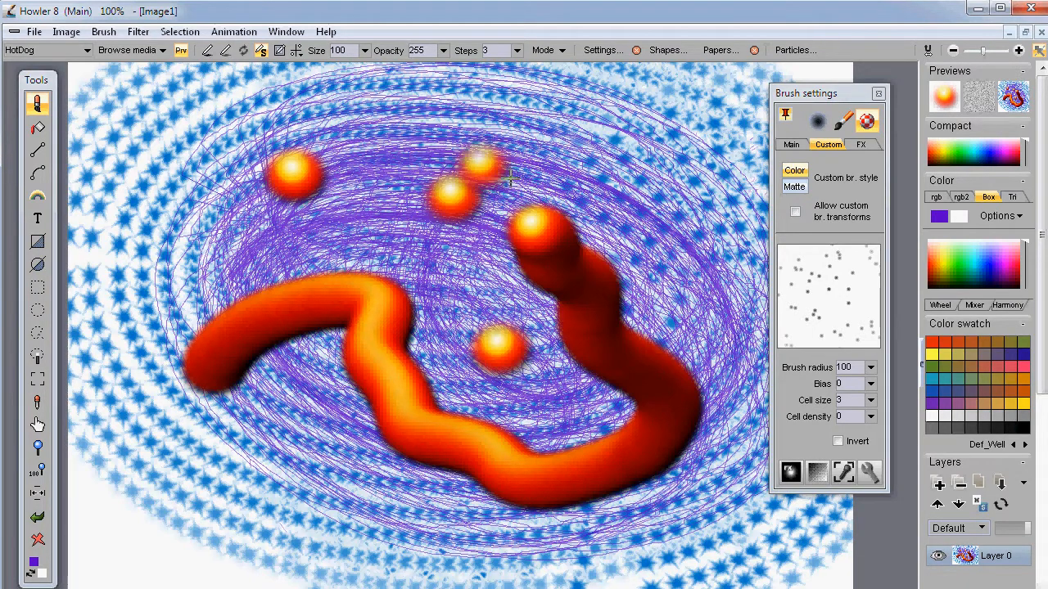
mouse_move(245, 440)
left_mouse_down()
mouse_move(299, 436)
mouse_move(397, 547)
mouse_move(457, 562)
left_mouse_up()
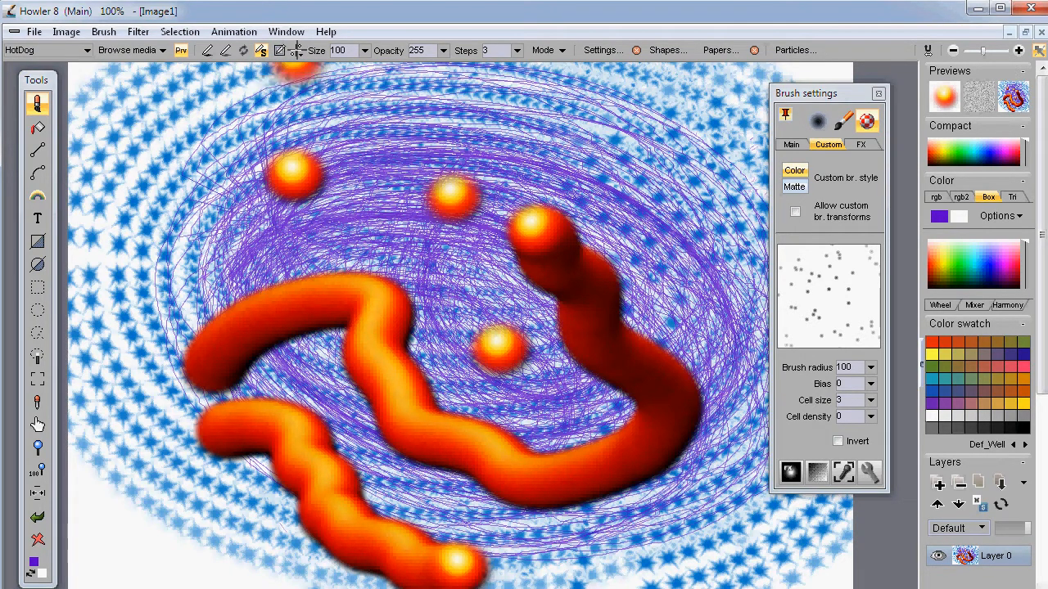
Turn on horizontal symmetry, make a trial stroke and clear the canvas.
left_click(295, 49)
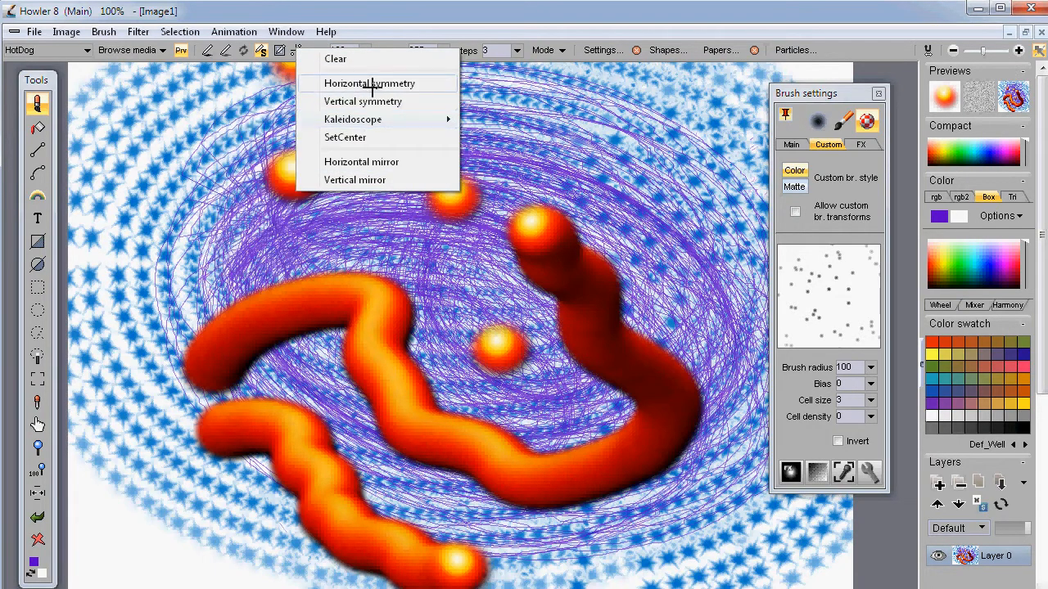
left_click(369, 83)
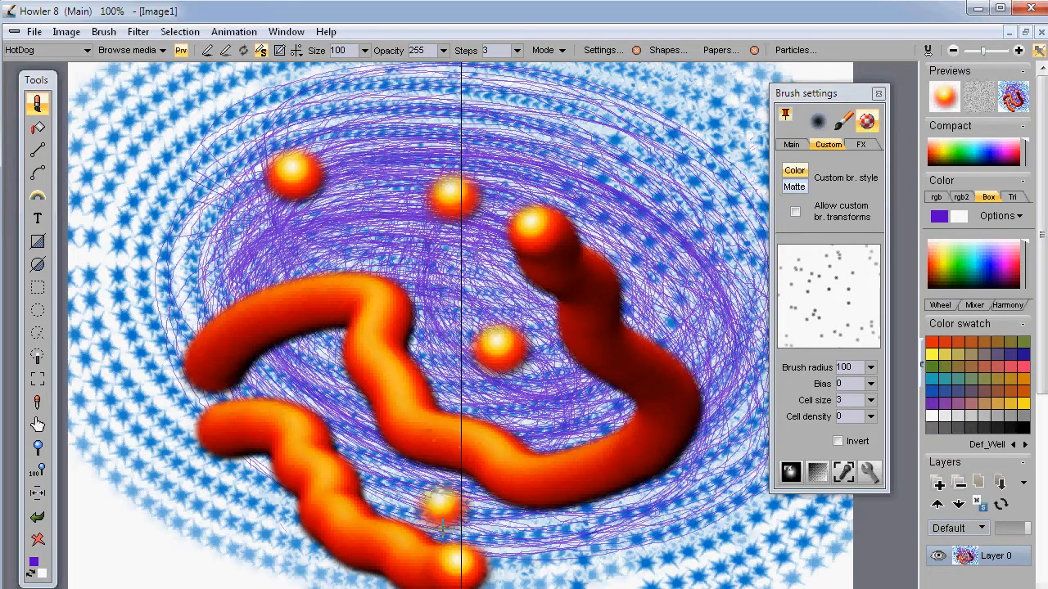
mouse_move(506, 117)
left_mouse_down()
mouse_move(600, 110)
mouse_move(719, 167)
mouse_move(700, 403)
mouse_move(706, 540)
left_mouse_up()
left_click(37, 540)
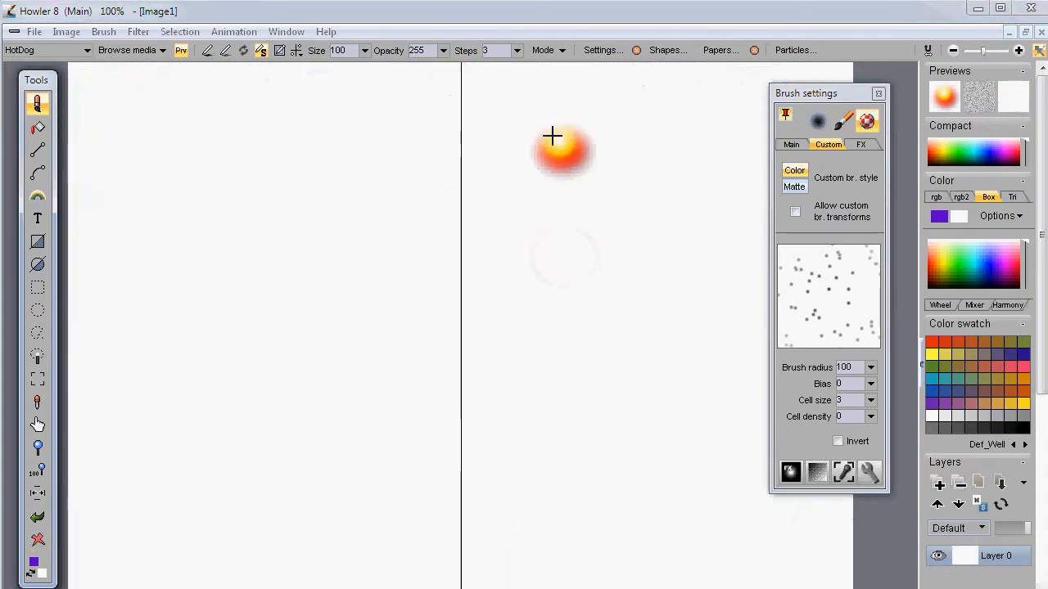
Paint several mirrored, wobbly HotDog strokes curving down from the symmetry line, then clear the canvas.
left_click(496, 97)
mouse_move(615, 133)
left_mouse_down()
mouse_move(637, 154)
mouse_move(630, 173)
mouse_move(651, 197)
left_mouse_up()
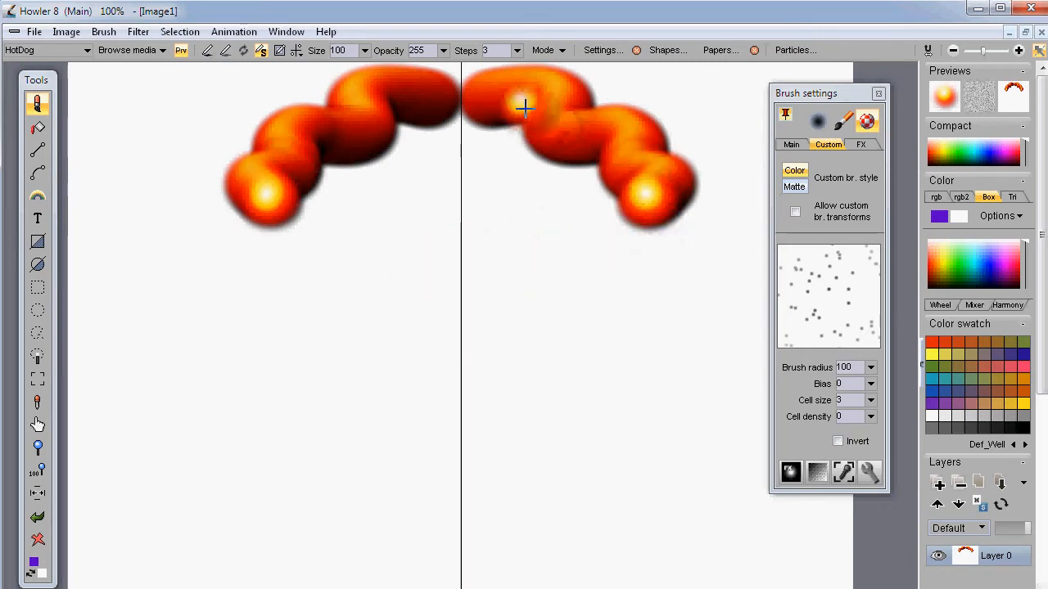
mouse_move(673, 187)
left_mouse_down()
mouse_move(662, 223)
mouse_move(679, 217)
mouse_move(690, 270)
mouse_move(689, 321)
mouse_move(671, 350)
left_mouse_up()
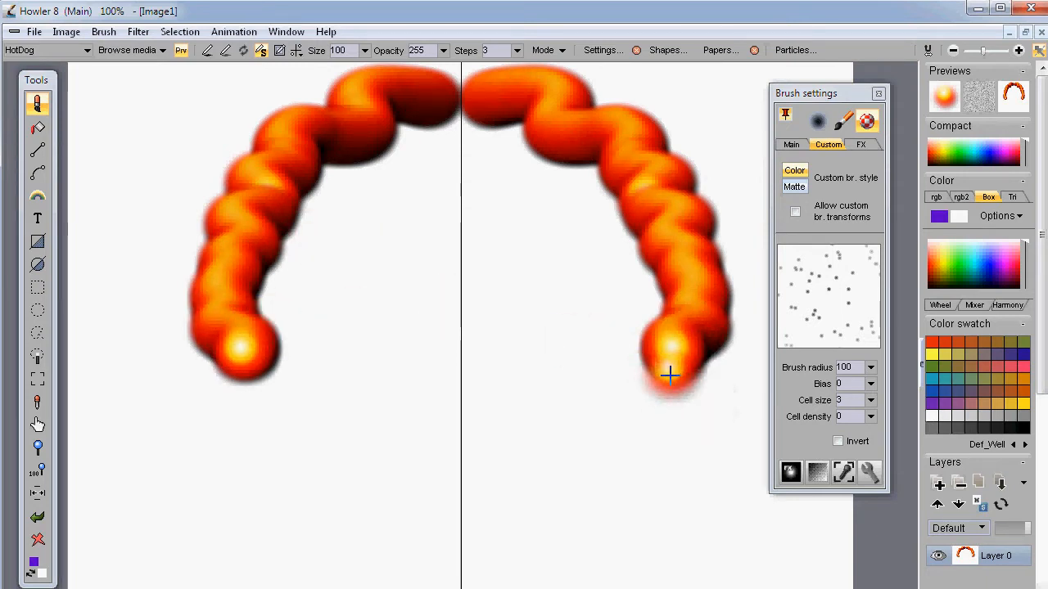
mouse_move(514, 129)
left_mouse_down()
mouse_move(547, 130)
mouse_move(573, 213)
mouse_move(613, 239)
left_mouse_up()
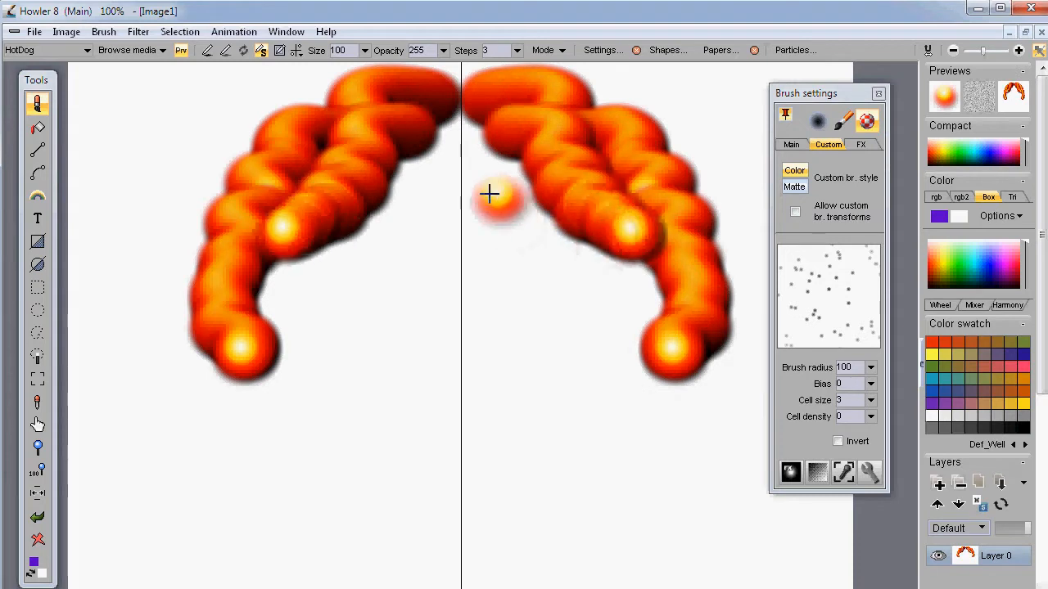
mouse_move(503, 144)
left_mouse_down()
mouse_move(549, 153)
mouse_move(617, 207)
mouse_move(636, 270)
left_mouse_up()
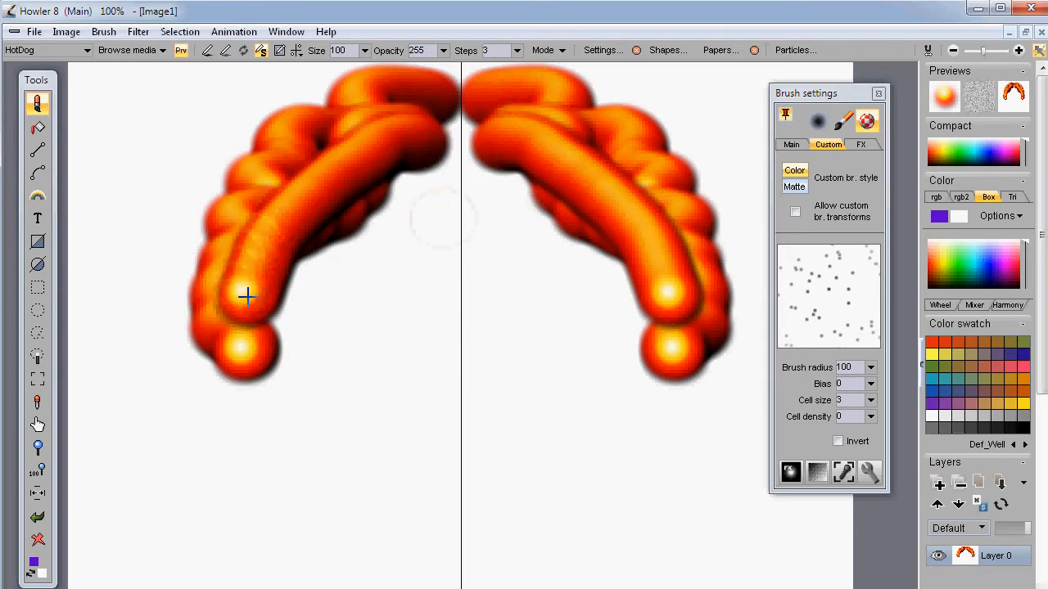
left_click(37, 539)
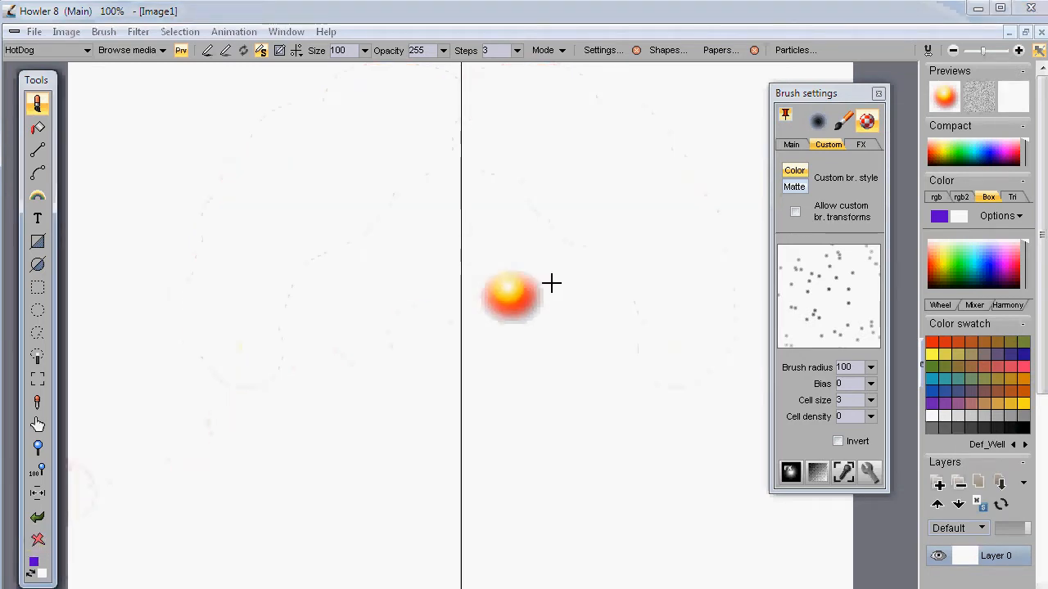
Paint a smooth mirrored HotDog arc and repaint over it with Rand pos set to 27.
mouse_move(512, 124)
left_mouse_down()
mouse_move(694, 173)
mouse_move(680, 285)
left_mouse_up()
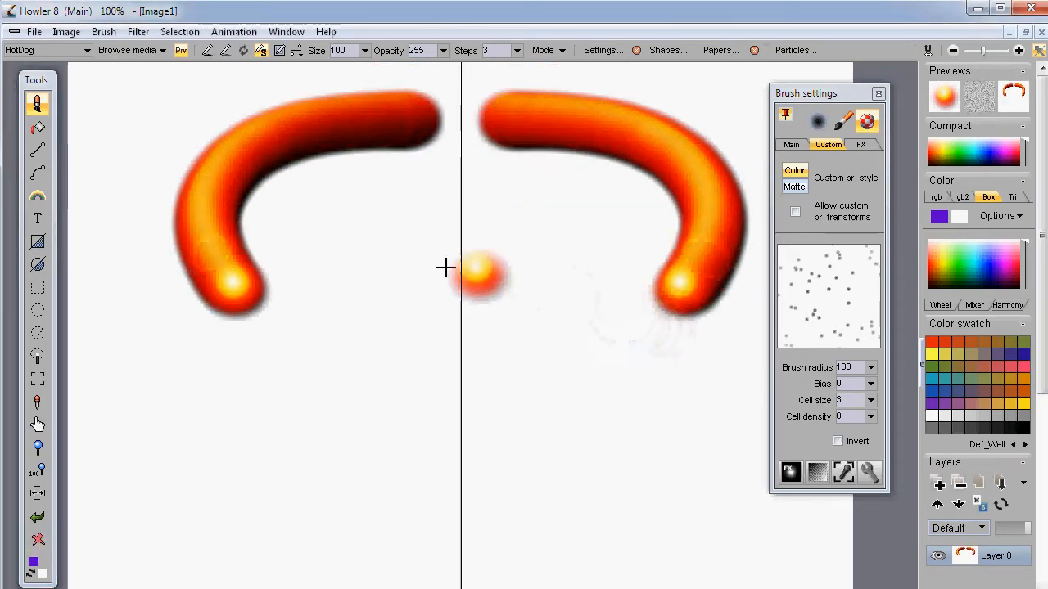
left_click(792, 144)
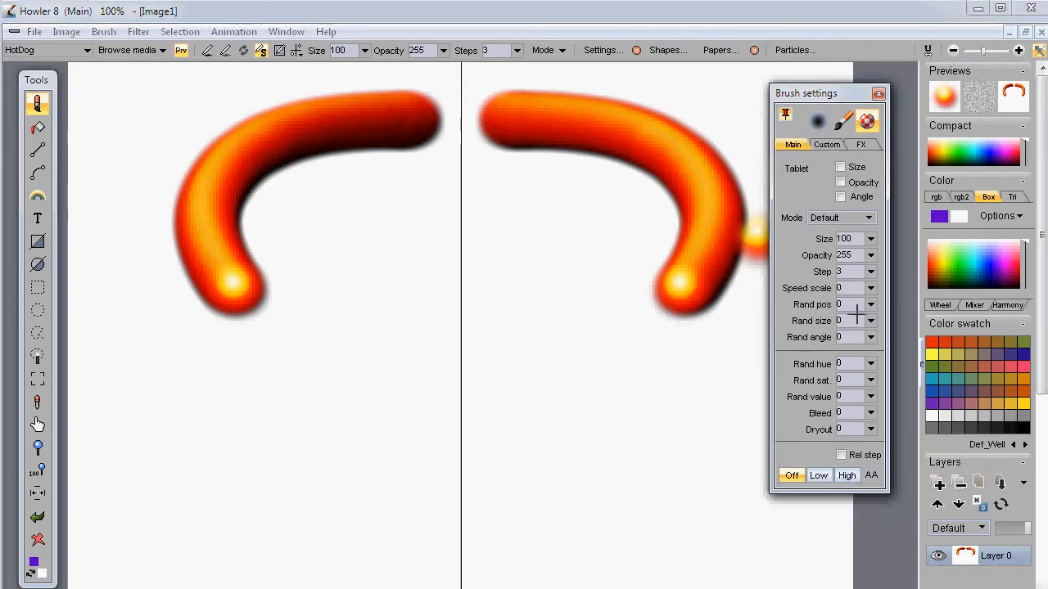
left_click(868, 304)
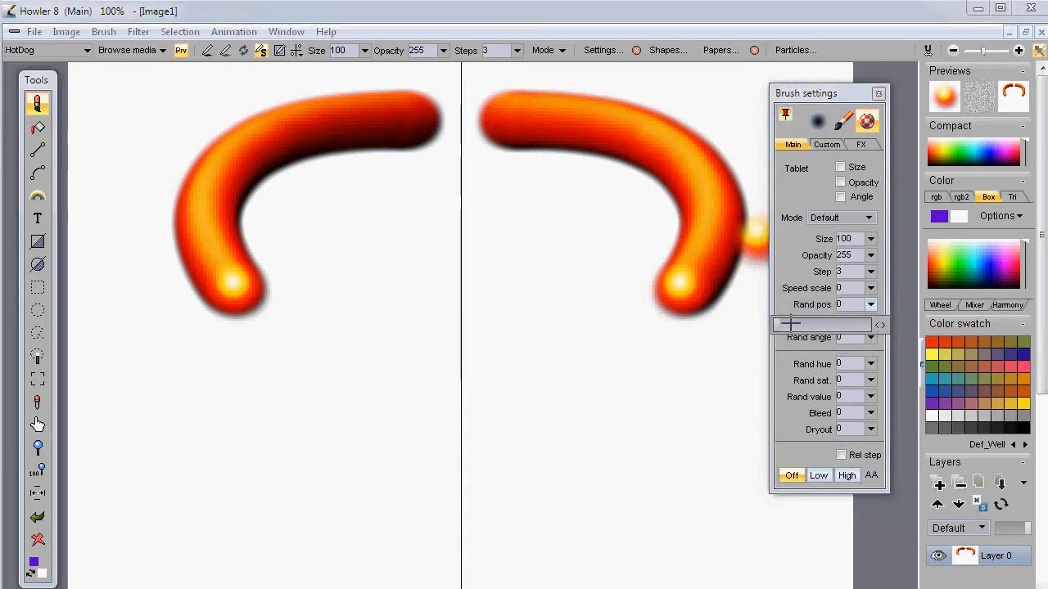
mouse_move(505, 131)
left_mouse_down()
mouse_move(582, 126)
mouse_move(695, 201)
mouse_move(680, 279)
left_mouse_up()
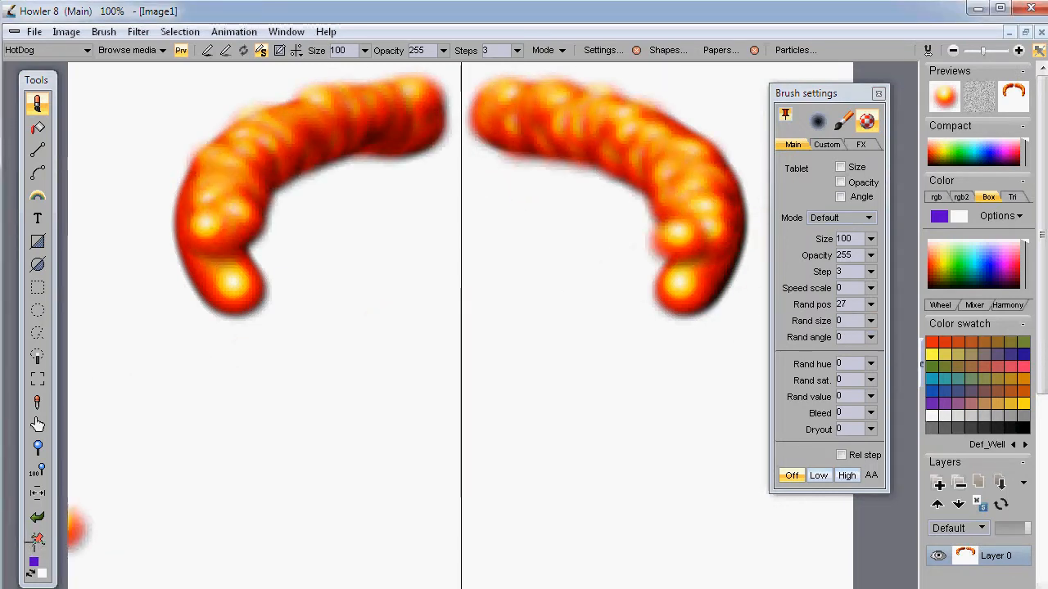
Clear the canvas and paint a broad, bumpy mirrored arch across its upper part.
left_click(37, 540)
mouse_move(488, 103)
left_mouse_down()
mouse_move(607, 122)
mouse_move(678, 163)
mouse_move(704, 200)
mouse_move(699, 254)
mouse_move(324, 102)
left_mouse_up()
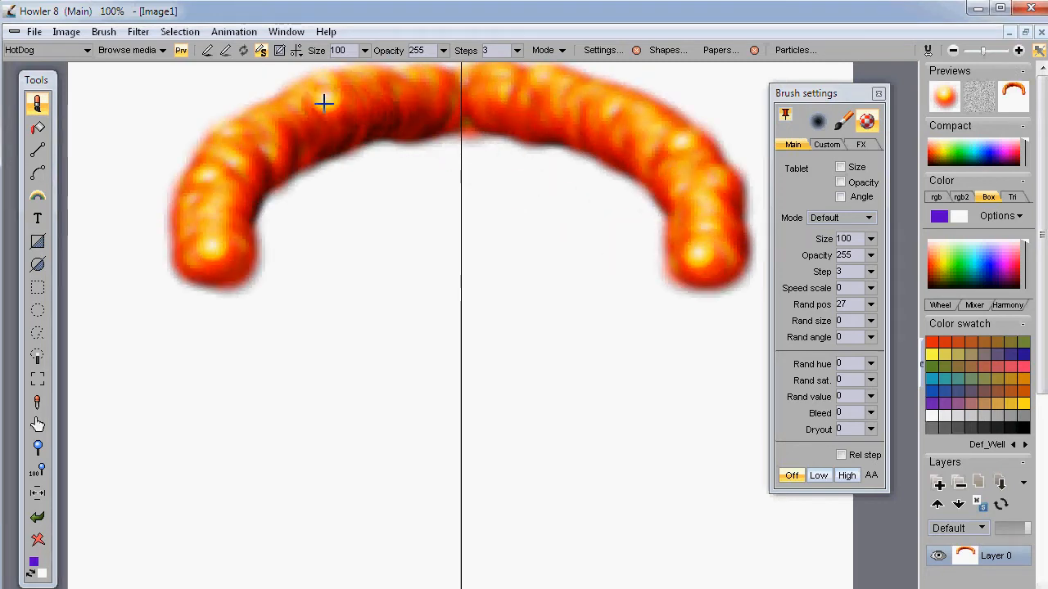
mouse_move(255, 153)
left_mouse_down()
mouse_move(346, 113)
mouse_move(266, 152)
mouse_move(260, 175)
mouse_move(403, 100)
mouse_move(293, 119)
mouse_move(321, 113)
mouse_move(324, 127)
mouse_move(222, 185)
mouse_move(218, 286)
mouse_move(226, 247)
left_mouse_up()
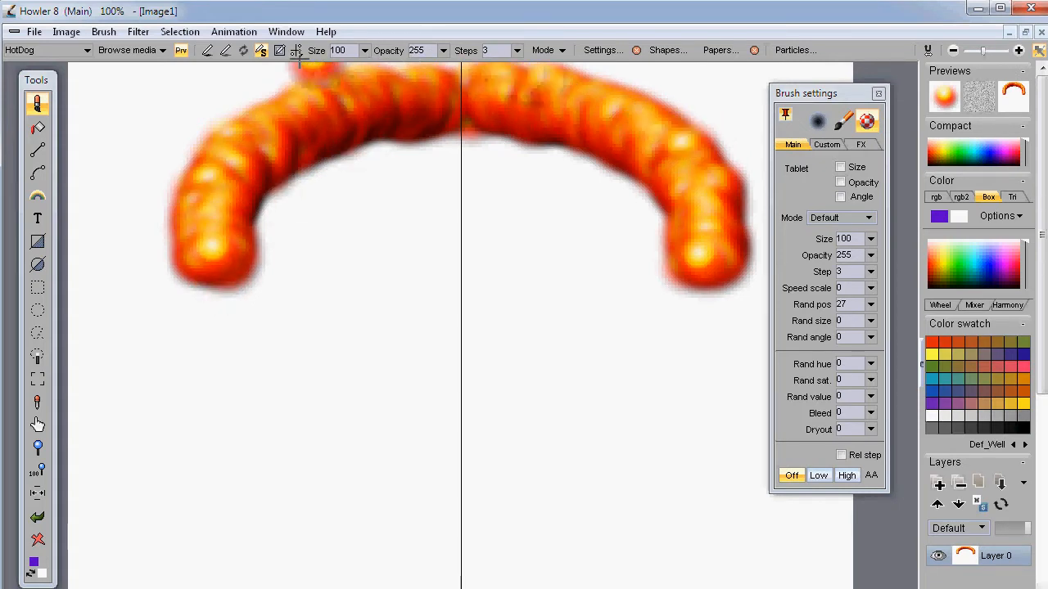
Paint mirrored arcs inside the arch with the brush size set to 32, then another with size 10.
left_click(364, 50)
left_click_drag(312, 72, 298, 72)
mouse_move(536, 170)
left_mouse_down()
mouse_move(618, 225)
mouse_move(646, 321)
mouse_move(622, 414)
left_mouse_up()
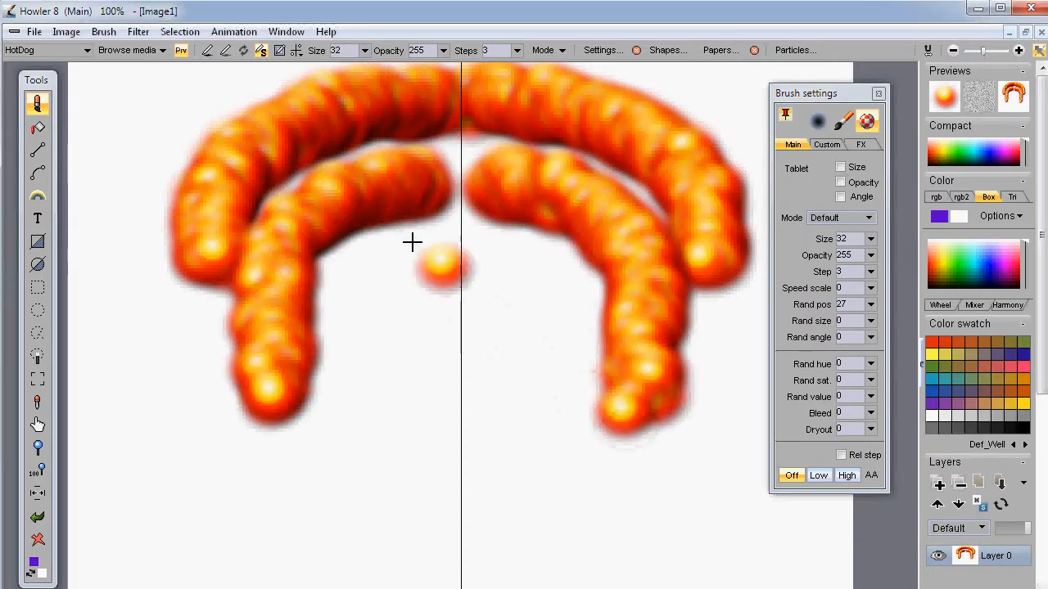
left_click(365, 50)
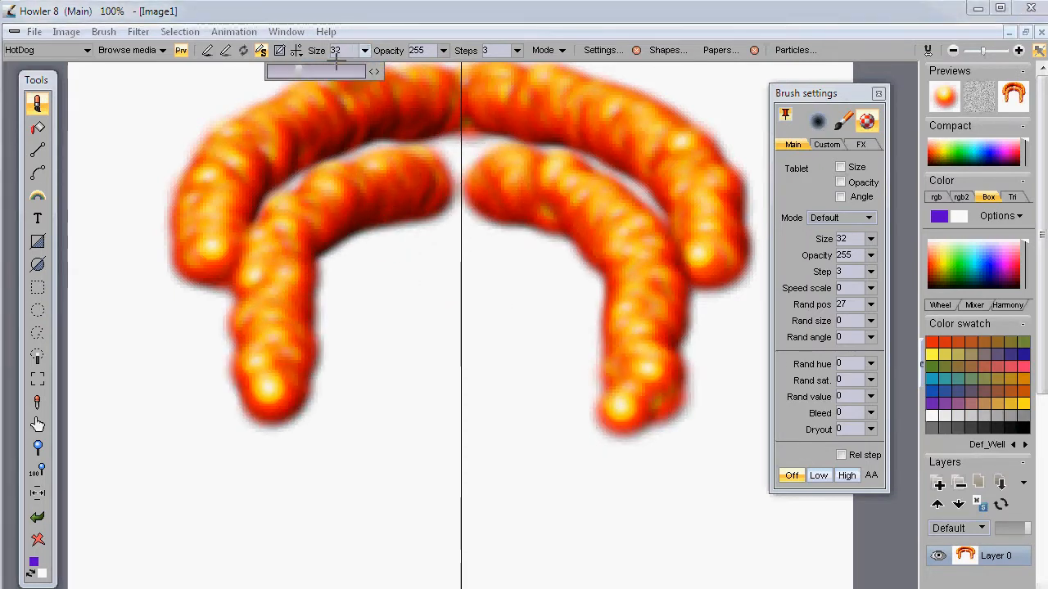
mouse_move(448, 167)
left_mouse_down()
mouse_move(490, 229)
mouse_move(483, 212)
mouse_move(577, 235)
mouse_move(651, 300)
mouse_move(635, 434)
mouse_move(542, 491)
left_mouse_up()
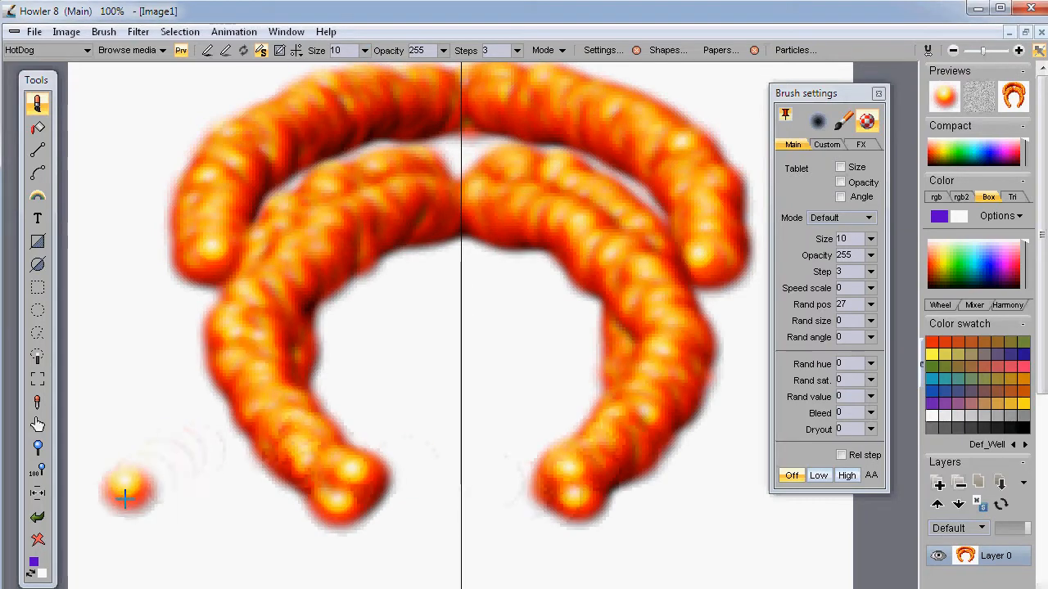
Clear the canvas and paint a large mirrored ring with the HotDog brush, open at the bottom.
left_click(37, 539)
mouse_move(468, 109)
left_mouse_down()
mouse_move(709, 168)
mouse_move(641, 426)
mouse_move(469, 467)
mouse_move(499, 495)
left_mouse_up()
left_click(162, 85)
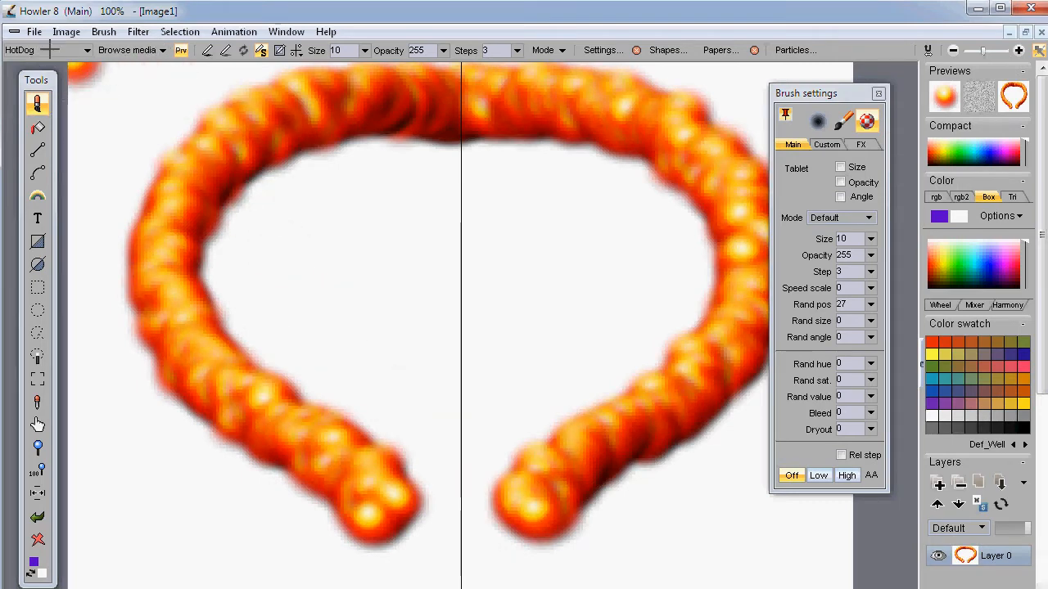
Choose the Totally oils brush and smear mirrored looping strokes through the inside of the orange ring.
left_click(127, 50)
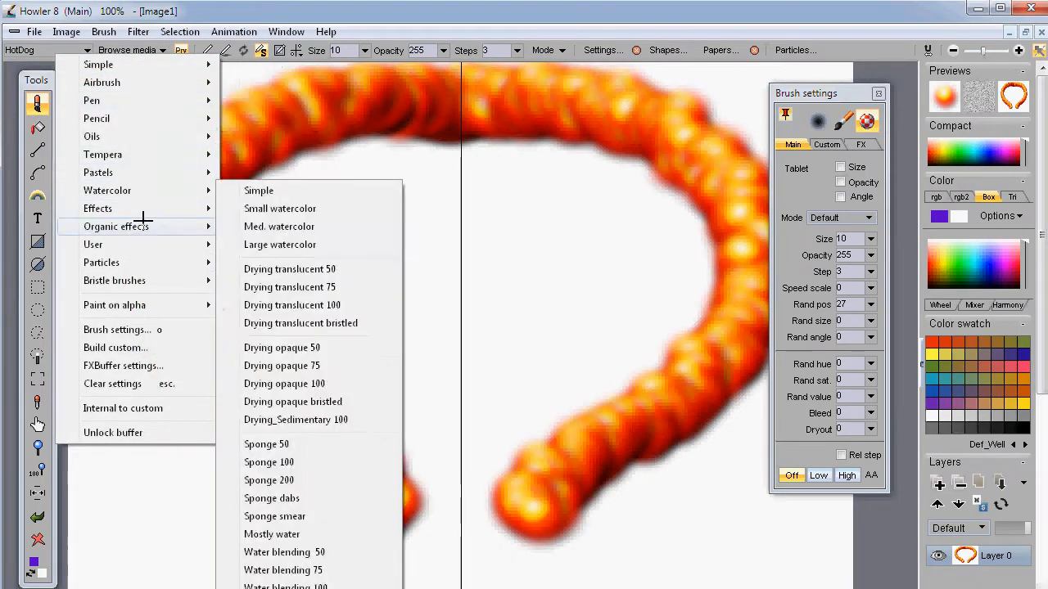
mouse_move(160, 138)
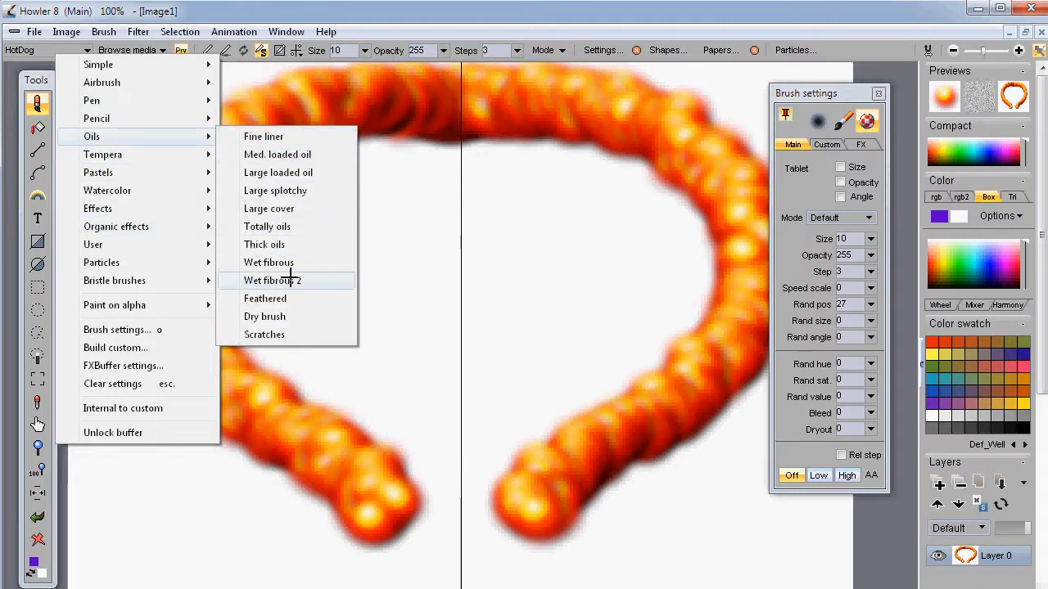
left_click(288, 227)
mouse_move(475, 129)
left_mouse_down()
mouse_move(534, 128)
mouse_move(607, 149)
mouse_move(655, 191)
mouse_move(682, 250)
mouse_move(666, 321)
mouse_move(533, 459)
mouse_move(466, 498)
mouse_move(513, 545)
mouse_move(595, 527)
mouse_move(598, 414)
mouse_move(504, 371)
mouse_move(634, 318)
mouse_move(658, 394)
left_mouse_up()
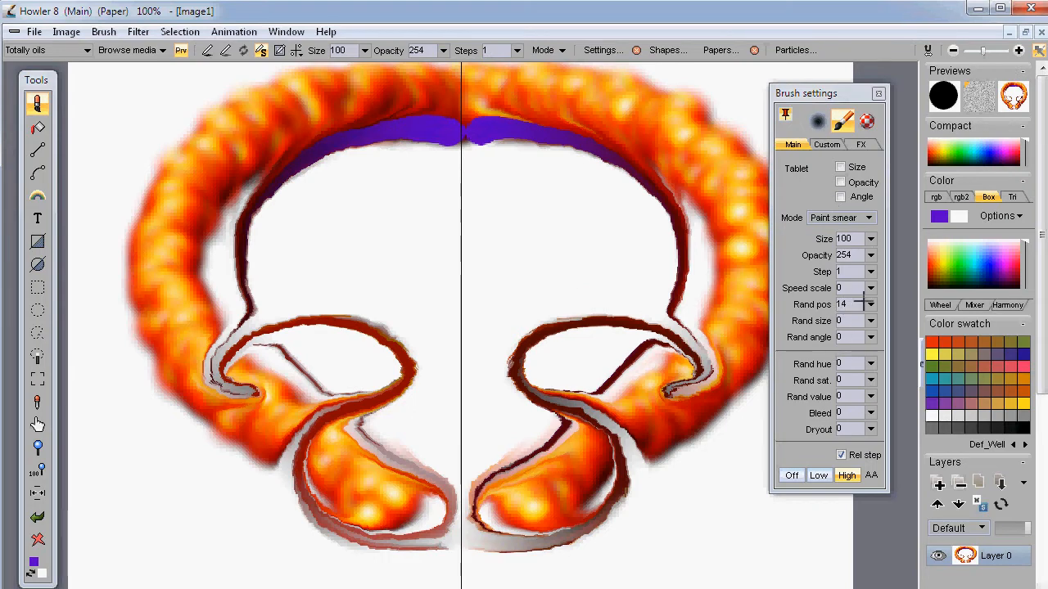
Set the brush's random position to 51 and smear ragged mirrored swirls through the inside of the orange ring.
left_click(871, 304)
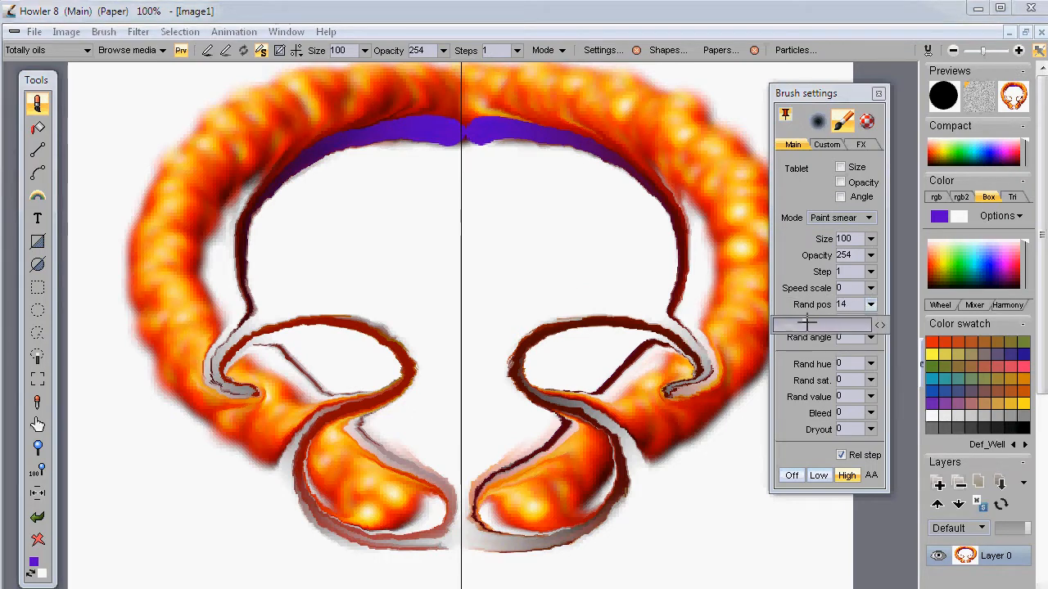
left_click_drag(480, 146, 536, 141)
mouse_move(547, 287)
left_mouse_down()
mouse_move(697, 256)
mouse_move(640, 192)
mouse_move(555, 284)
mouse_move(694, 330)
mouse_move(620, 184)
mouse_move(605, 370)
mouse_move(714, 266)
mouse_move(578, 402)
mouse_move(563, 320)
mouse_move(640, 441)
mouse_move(525, 445)
mouse_move(523, 454)
mouse_move(622, 494)
mouse_move(700, 443)
mouse_move(675, 416)
left_mouse_up()
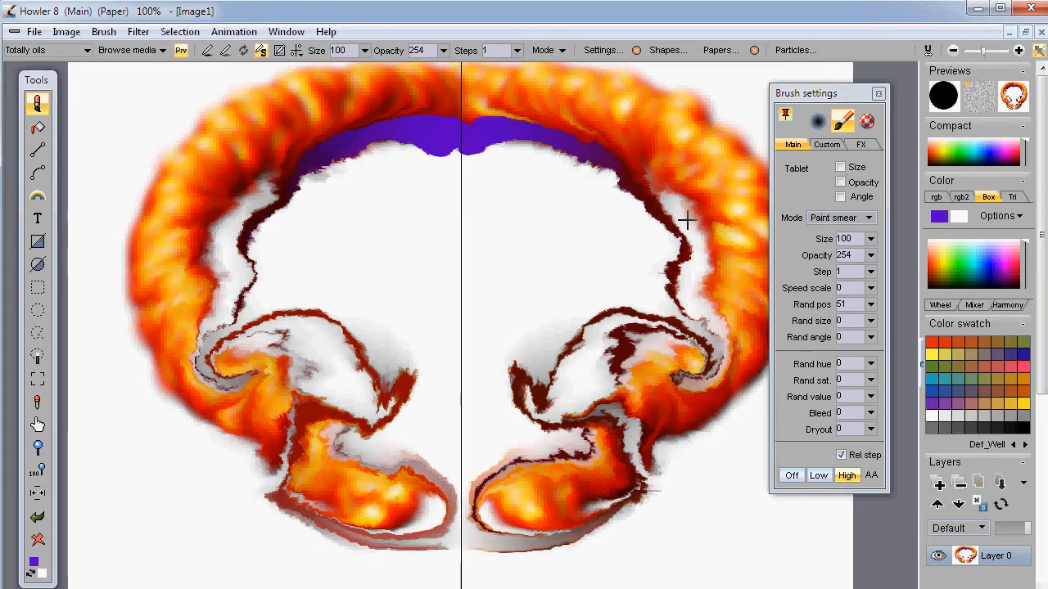
mouse_move(596, 319)
left_mouse_down()
mouse_move(662, 317)
mouse_move(699, 343)
mouse_move(531, 362)
mouse_move(545, 333)
mouse_move(521, 355)
mouse_move(552, 327)
mouse_move(528, 342)
mouse_move(511, 337)
mouse_move(668, 345)
mouse_move(602, 392)
mouse_move(520, 387)
mouse_move(638, 305)
mouse_move(674, 314)
mouse_move(590, 298)
mouse_move(588, 410)
mouse_move(592, 298)
mouse_move(617, 407)
mouse_move(561, 393)
mouse_move(626, 312)
mouse_move(603, 314)
mouse_move(614, 396)
mouse_move(550, 391)
mouse_move(576, 499)
left_mouse_up()
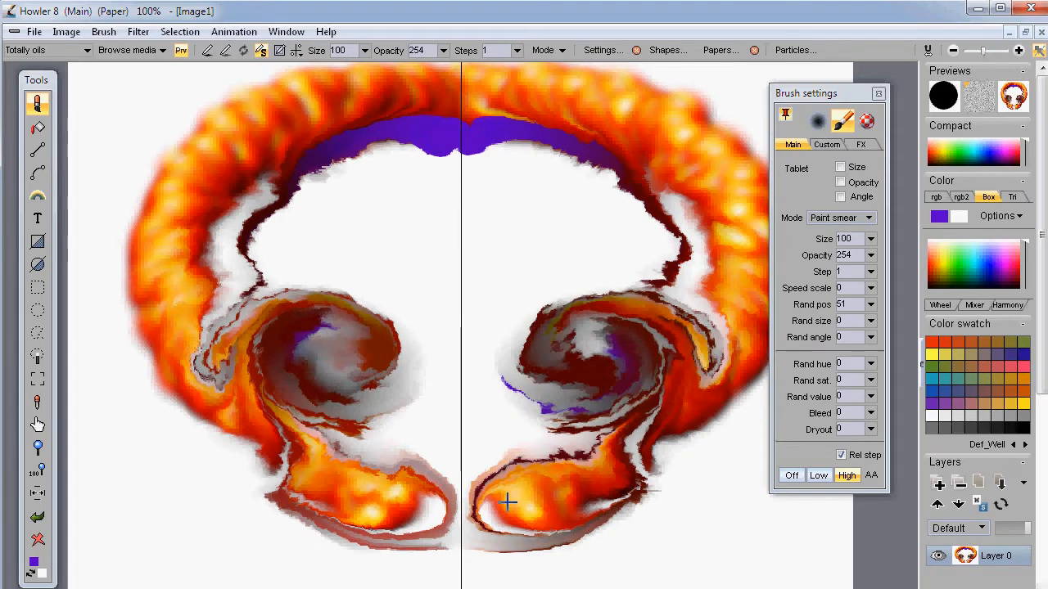
Smear the two lower lobes outward and add mirrored purple dabs and horizontal streaks around the swirls.
mouse_move(508, 502)
left_mouse_down()
mouse_move(556, 552)
mouse_move(644, 551)
mouse_move(659, 494)
mouse_move(657, 531)
mouse_move(631, 548)
mouse_move(577, 555)
left_mouse_up()
mouse_move(692, 287)
left_mouse_down()
mouse_move(671, 271)
mouse_move(651, 278)
left_mouse_up()
mouse_move(713, 322)
left_mouse_down()
mouse_move(543, 257)
mouse_move(670, 278)
mouse_move(515, 297)
mouse_move(614, 270)
mouse_move(460, 319)
mouse_move(600, 266)
mouse_move(507, 287)
mouse_move(612, 254)
mouse_move(476, 301)
mouse_move(506, 284)
mouse_move(666, 259)
mouse_move(706, 303)
mouse_move(555, 288)
mouse_move(713, 275)
mouse_move(483, 287)
mouse_move(736, 284)
mouse_move(480, 296)
left_mouse_up()
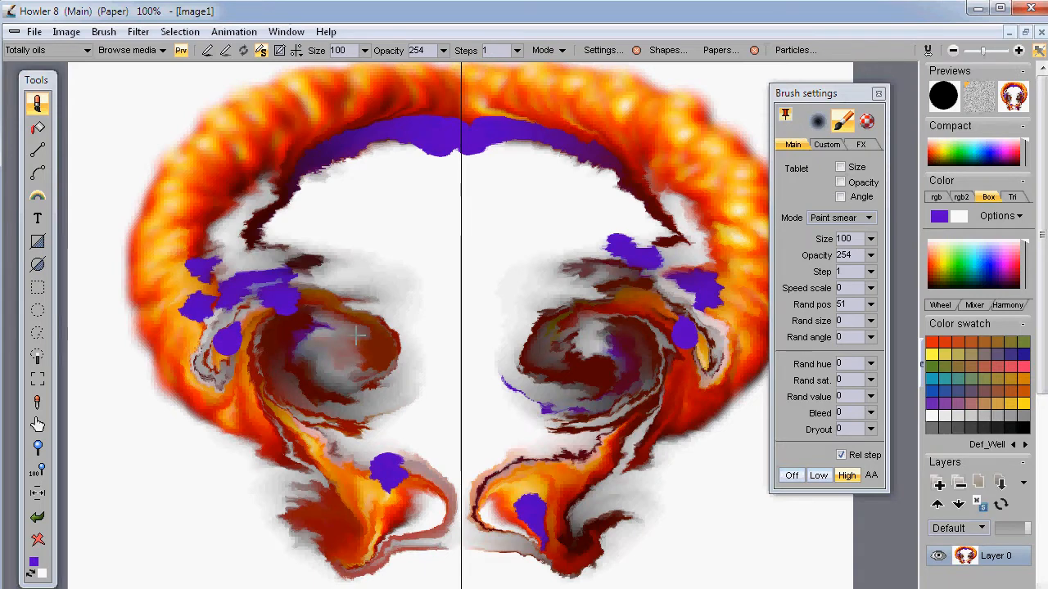
Pull the ring's upper corners outward into mirrored ear shapes, using purple and near-white as paint colours.
mouse_move(590, 160)
left_mouse_down()
mouse_move(542, 155)
mouse_move(561, 177)
mouse_move(627, 178)
mouse_move(648, 143)
mouse_move(581, 178)
mouse_move(740, 121)
mouse_move(639, 166)
mouse_move(762, 67)
mouse_move(619, 146)
mouse_move(667, 130)
mouse_move(731, 77)
mouse_move(701, 90)
left_mouse_up()
mouse_move(613, 144)
left_mouse_down()
mouse_move(813, 66)
mouse_move(793, 73)
left_mouse_up()
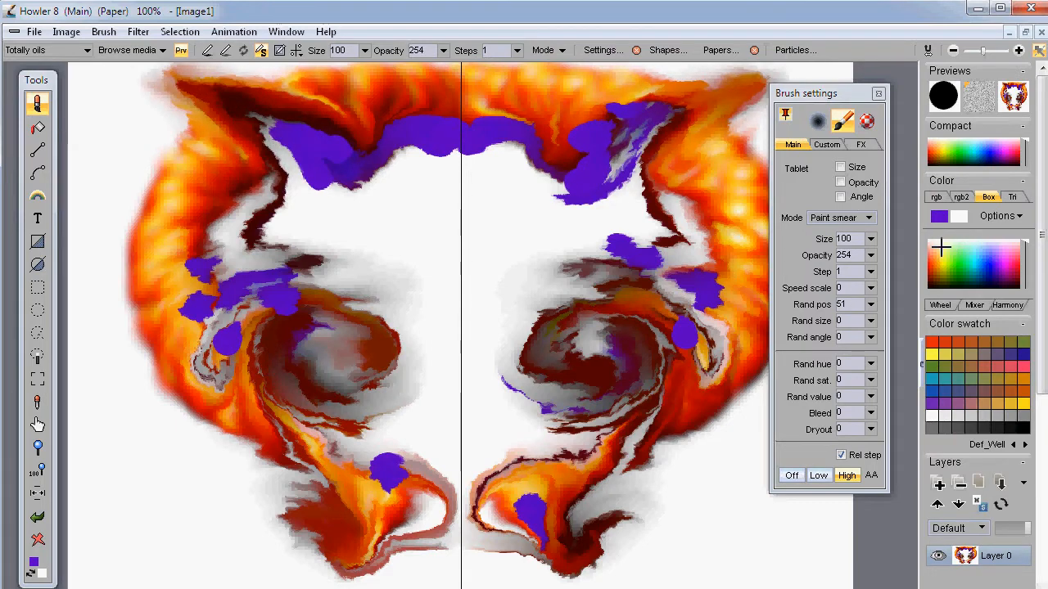
left_click(933, 243)
mouse_move(585, 185)
left_mouse_down()
mouse_move(680, 110)
mouse_move(809, 63)
mouse_move(650, 96)
mouse_move(709, 75)
mouse_move(648, 130)
mouse_move(575, 143)
mouse_move(676, 77)
left_mouse_up()
left_click_drag(598, 159, 680, 114)
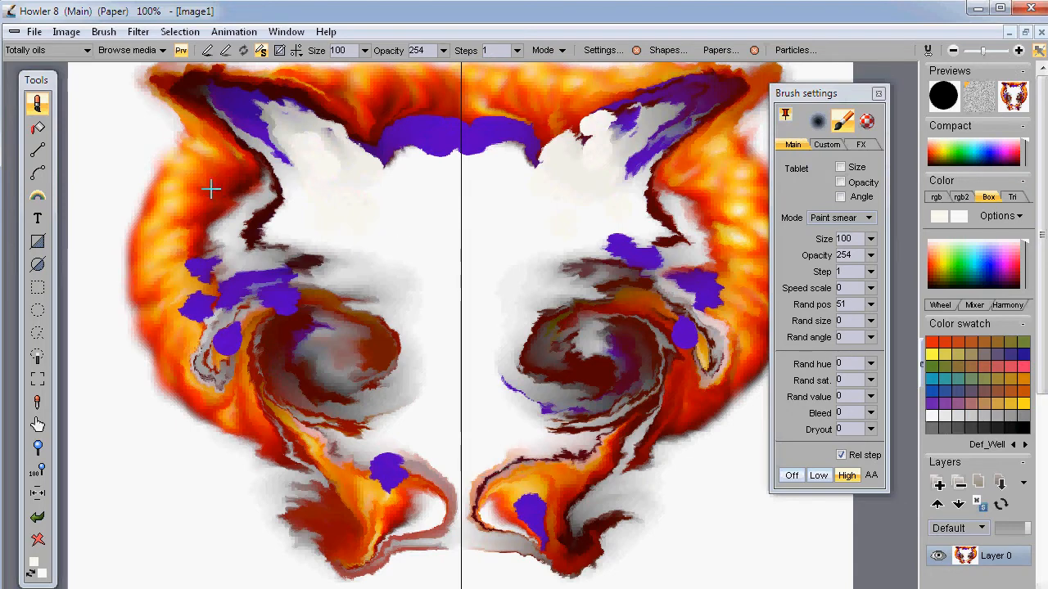
Turn on vertical symmetry alongside horizontal symmetry and smear the ears and lower lobes with a four-way stroke.
left_click(297, 45)
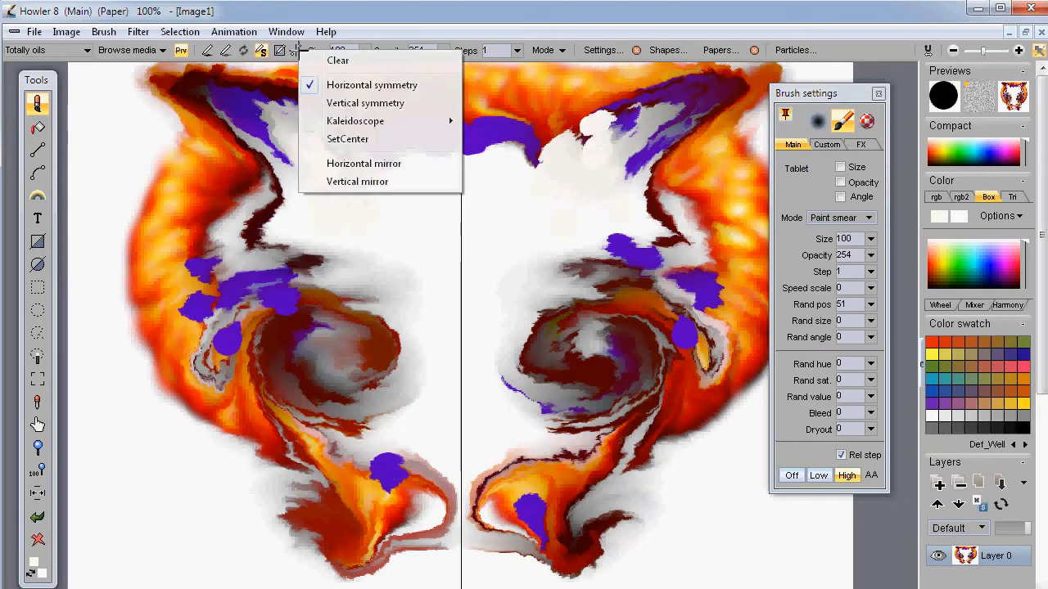
left_click(332, 103)
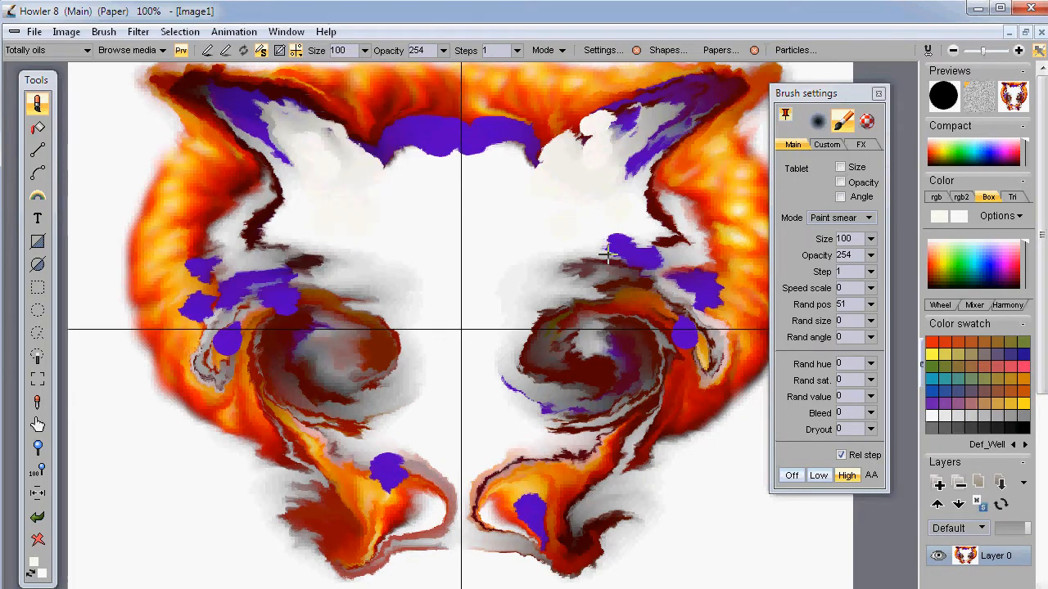
mouse_move(654, 185)
left_mouse_down()
mouse_move(622, 156)
mouse_move(631, 220)
mouse_move(533, 197)
mouse_move(917, 222)
left_mouse_up()
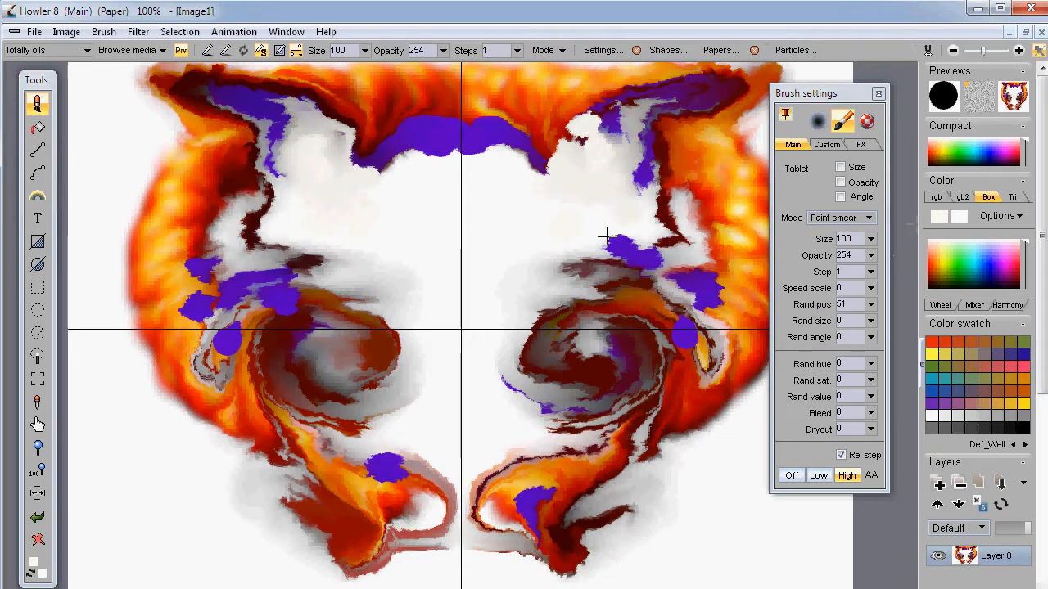
Choose the HotDog brush and paint thick looping tubes mirrored in all four quadrants.
left_click(129, 50)
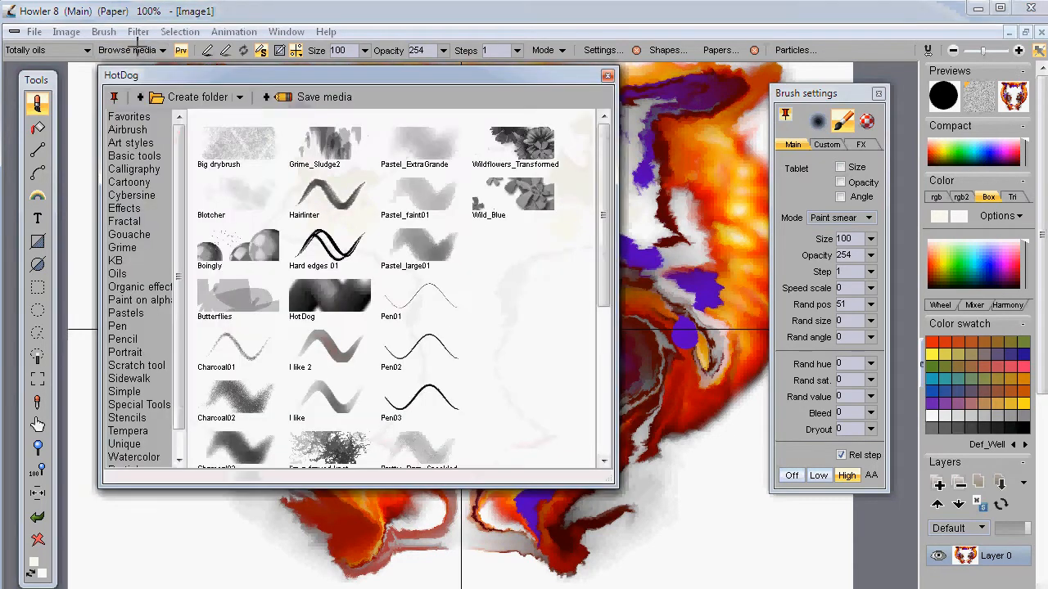
left_click(329, 294)
mouse_move(636, 129)
left_mouse_down()
mouse_move(541, 203)
mouse_move(645, 184)
mouse_move(686, 153)
mouse_move(741, 233)
mouse_move(652, 254)
mouse_move(595, 243)
mouse_move(622, 296)
mouse_move(581, 455)
mouse_move(545, 457)
mouse_move(620, 458)
mouse_move(387, 449)
mouse_move(283, 402)
mouse_move(232, 407)
mouse_move(211, 440)
mouse_move(227, 379)
mouse_move(338, 217)
mouse_move(362, 257)
mouse_move(388, 270)
mouse_move(388, 123)
mouse_move(354, 116)
mouse_move(358, 133)
mouse_move(644, 216)
mouse_move(733, 229)
mouse_move(629, 212)
mouse_move(708, 143)
mouse_move(572, 165)
mouse_move(573, 204)
mouse_move(671, 212)
mouse_move(682, 267)
mouse_move(598, 193)
mouse_move(587, 148)
mouse_move(497, 189)
mouse_move(522, 256)
mouse_move(626, 269)
mouse_move(681, 252)
left_mouse_up()
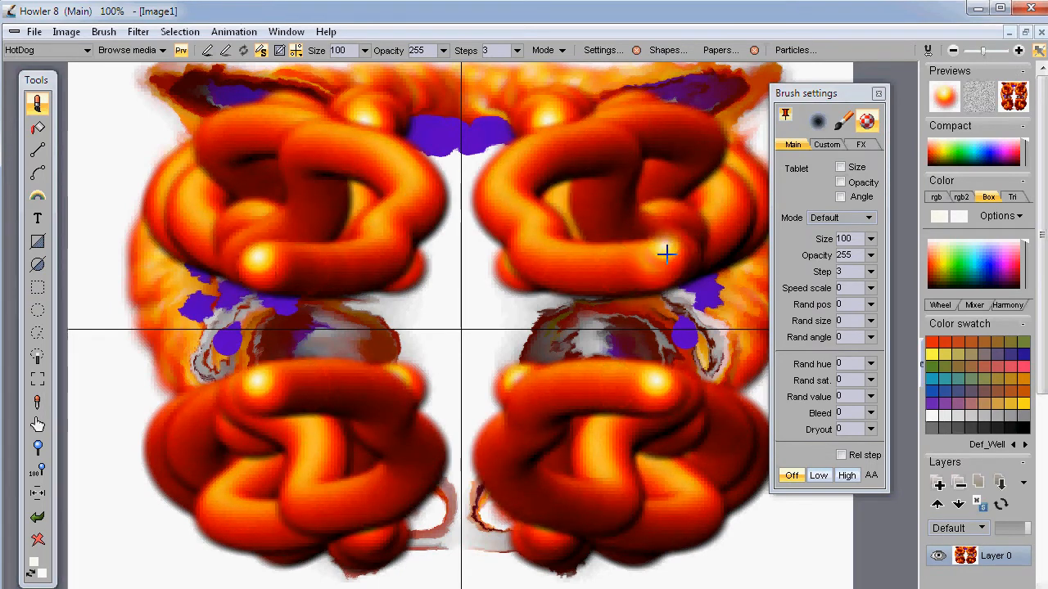
Choose the Modeling clay effects brush and smear jagged, four-way mirrored strokes through the looping tubes.
left_click(36, 103)
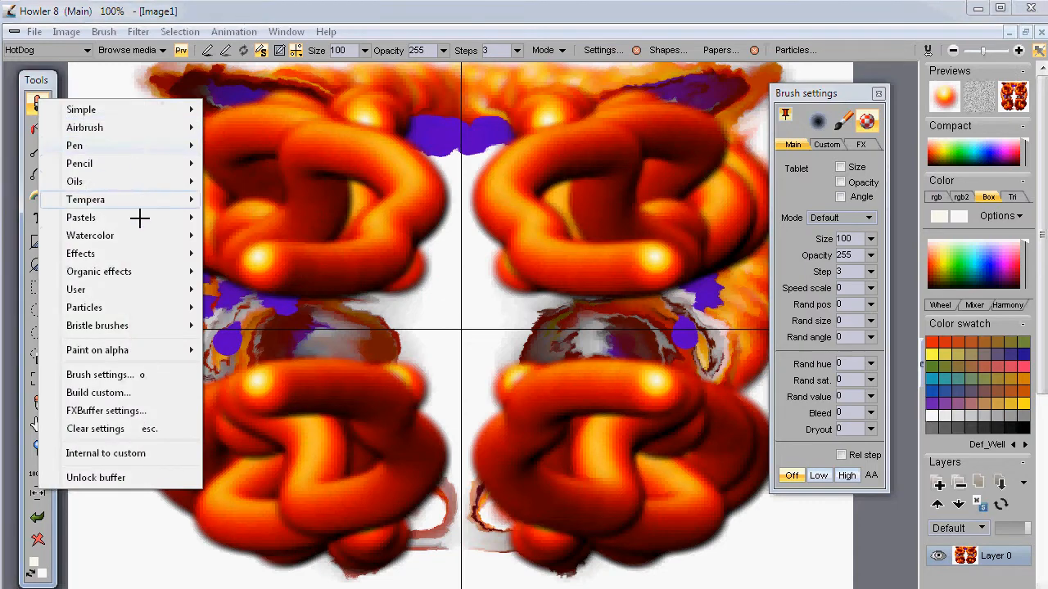
mouse_move(122, 257)
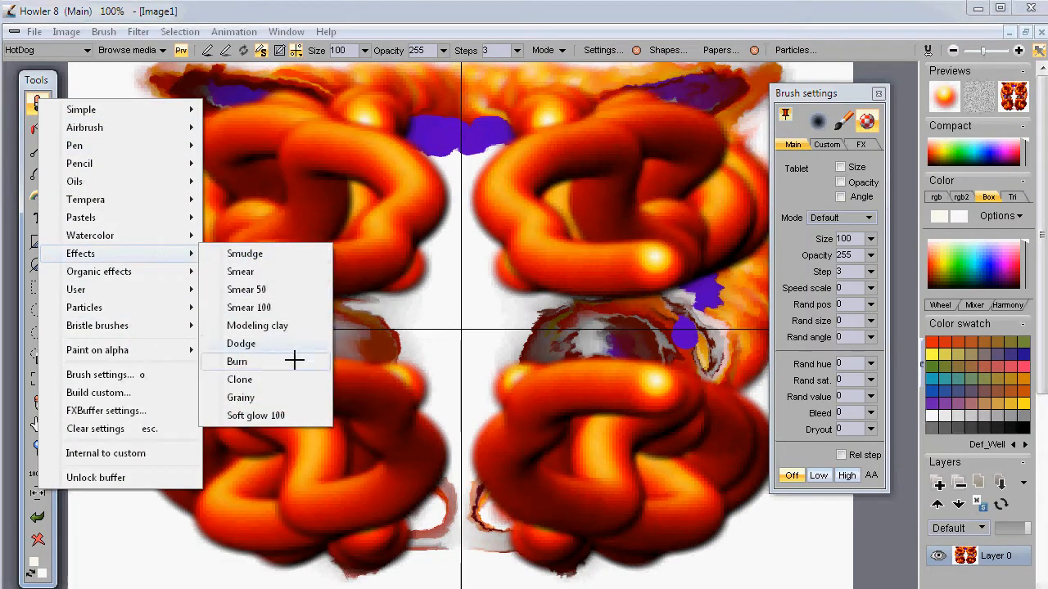
left_click(259, 325)
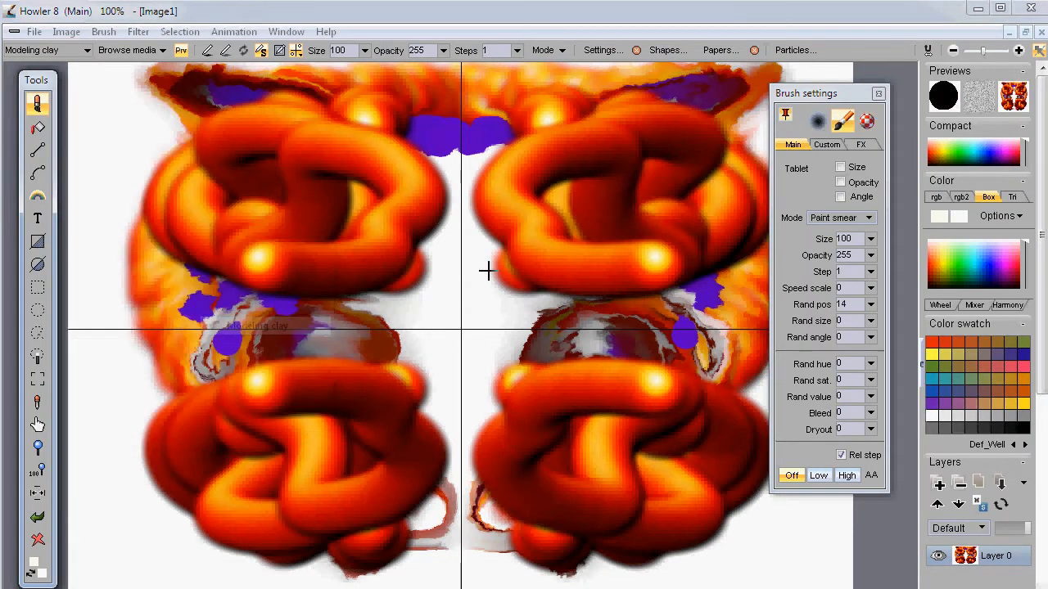
mouse_move(488, 272)
left_mouse_down()
mouse_move(568, 175)
mouse_move(627, 187)
mouse_move(540, 164)
mouse_move(541, 243)
mouse_move(631, 270)
mouse_move(695, 243)
mouse_move(659, 298)
mouse_move(702, 360)
mouse_move(693, 461)
mouse_move(647, 507)
mouse_move(655, 352)
mouse_move(531, 141)
mouse_move(635, 122)
mouse_move(631, 136)
mouse_move(439, 148)
left_mouse_up()
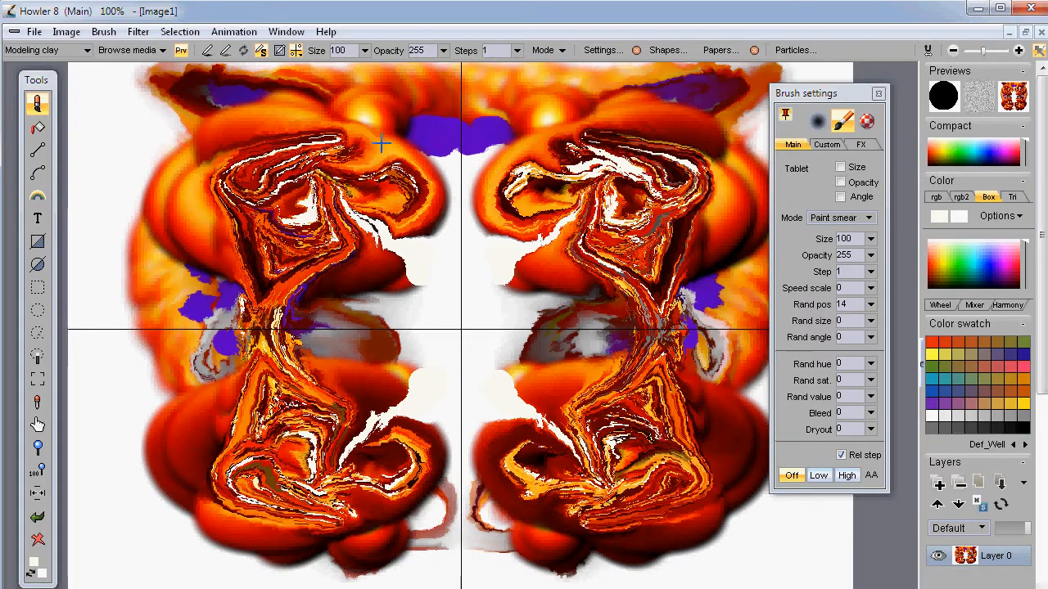
Clear the symmetry, set the kaleidoscope to 10 and smear circular loops all around the canvas centre.
left_click(295, 50)
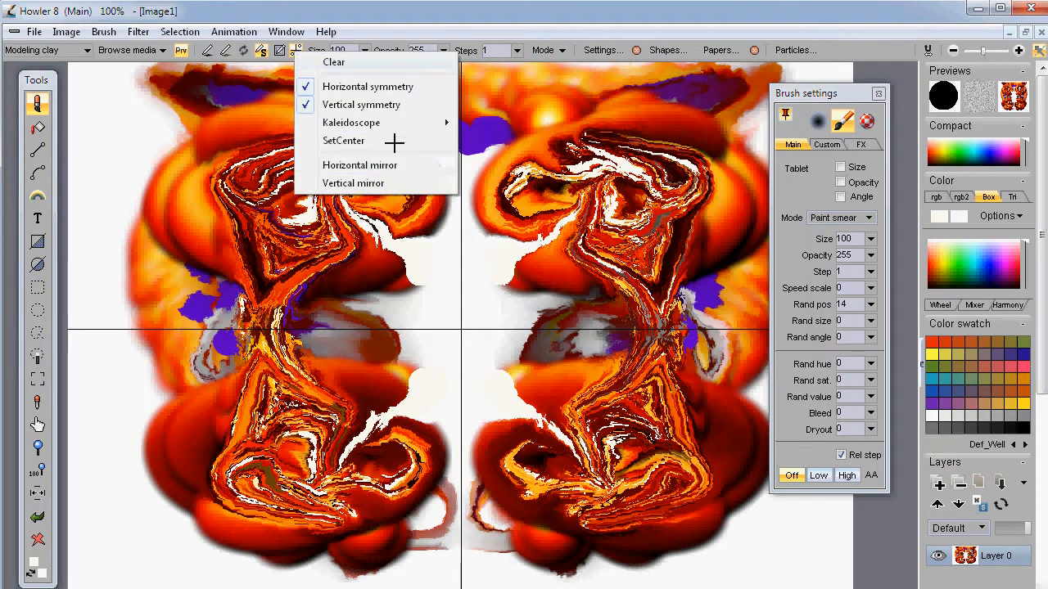
mouse_move(393, 119)
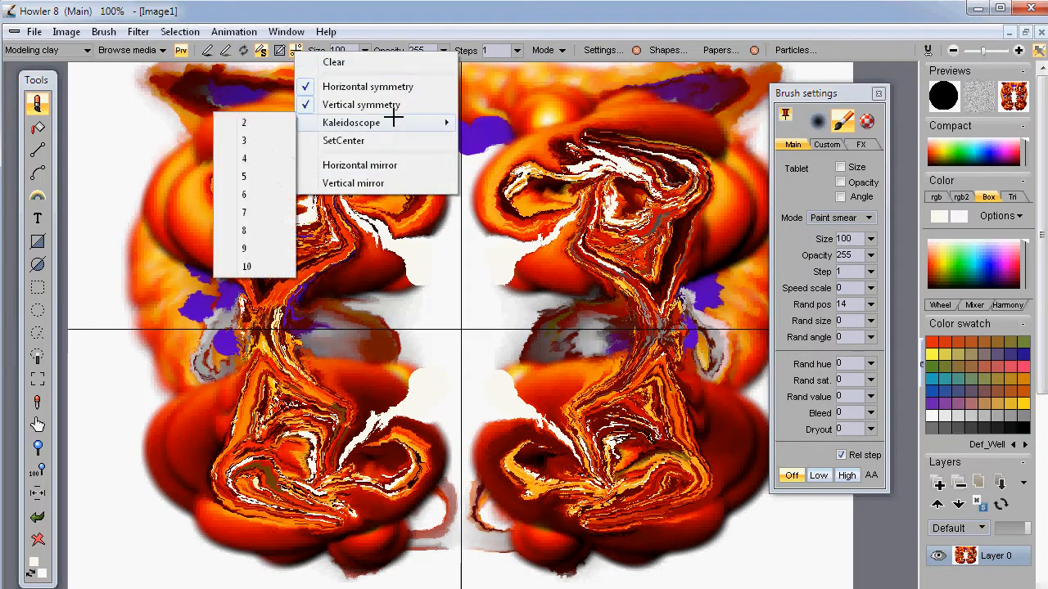
left_click(359, 61)
left_click(294, 50)
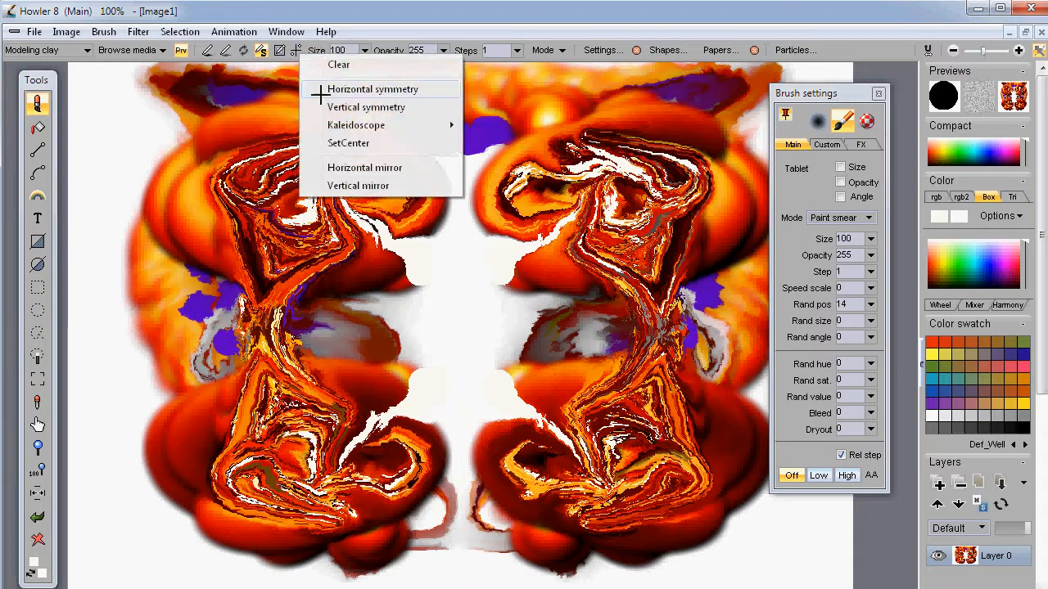
mouse_move(393, 119)
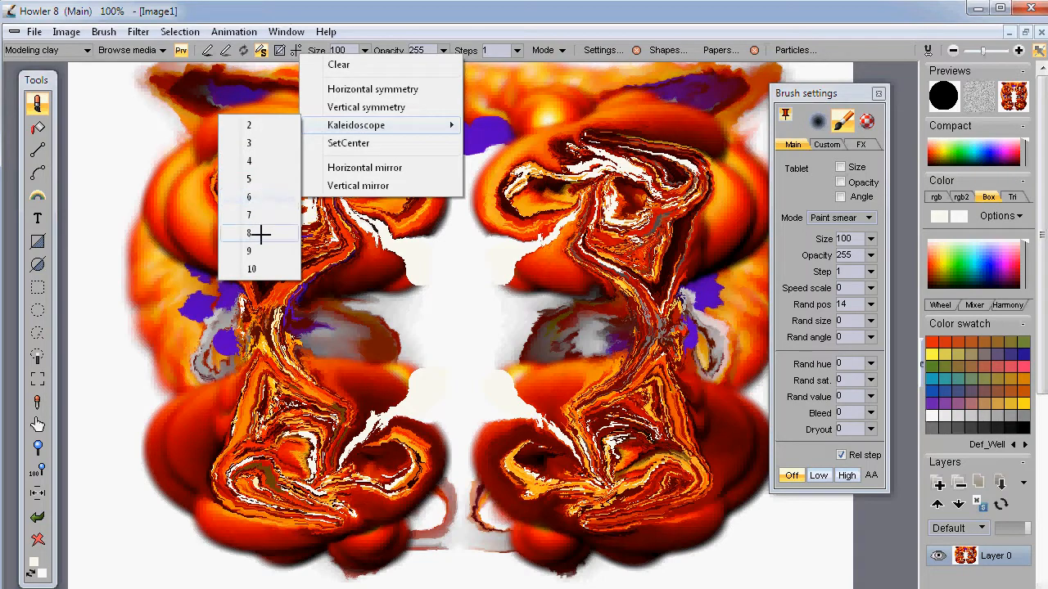
left_click(254, 268)
mouse_move(550, 203)
left_mouse_down()
mouse_move(597, 152)
mouse_move(712, 81)
mouse_move(624, 239)
mouse_move(505, 344)
mouse_move(368, 237)
mouse_move(589, 221)
mouse_move(685, 135)
mouse_move(671, 327)
mouse_move(573, 204)
mouse_move(491, 180)
mouse_move(434, 258)
left_mouse_up()
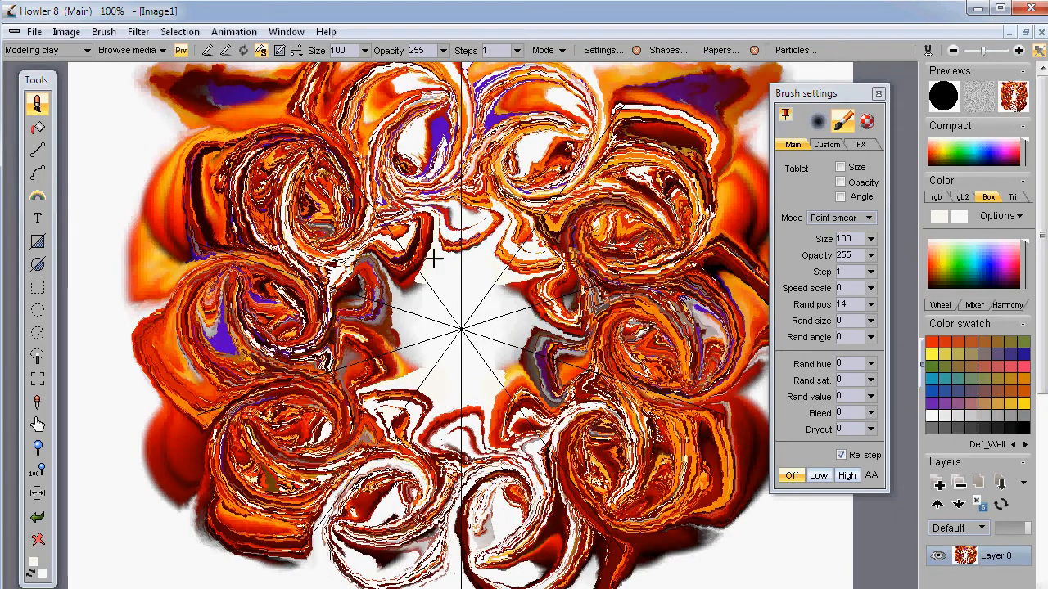
Choose the HotDog brush and set its size to 42.
left_click(154, 50)
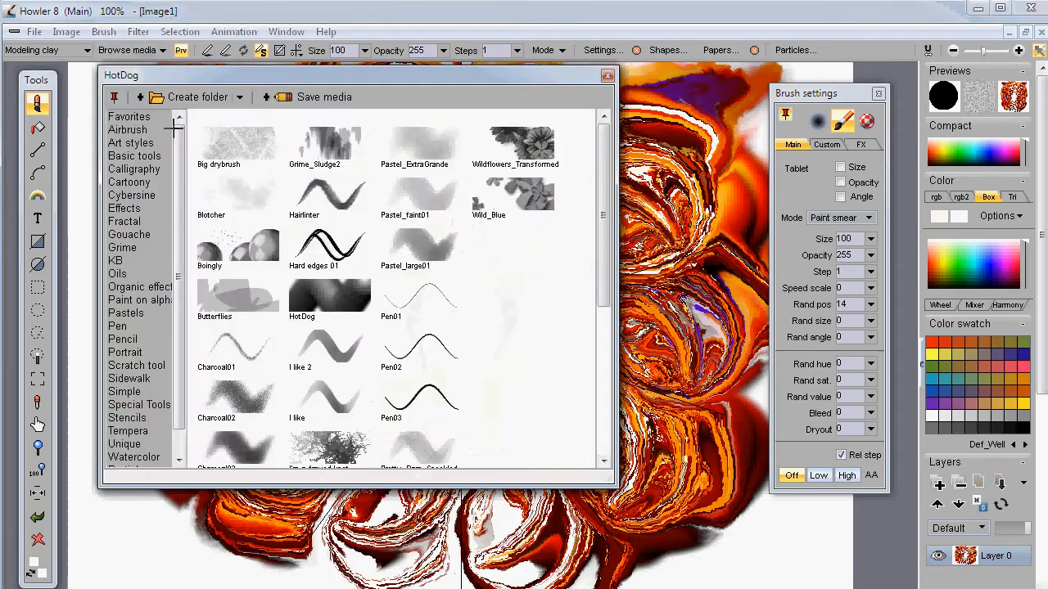
left_click(308, 287)
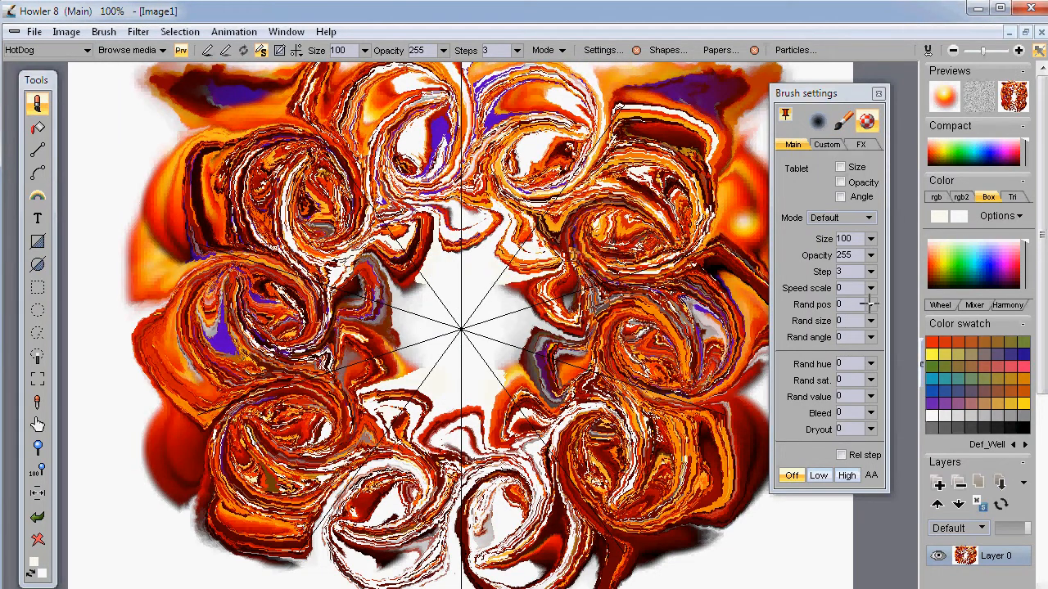
left_click(364, 50)
left_click_drag(315, 72, 320, 73)
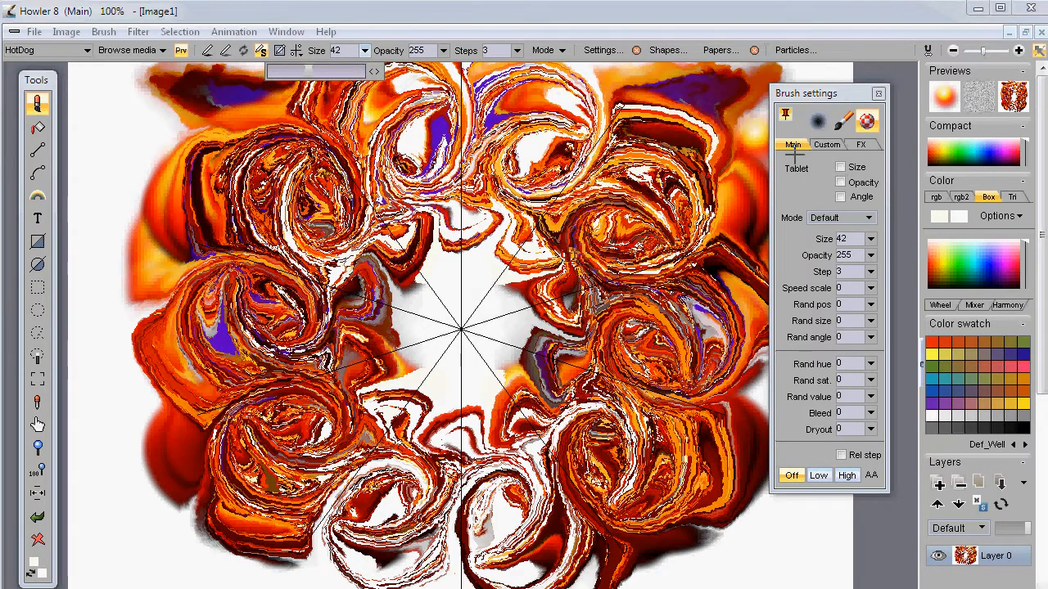
Show the custom brush settings, move their window off the canvas and paint bent tubes radiating from the centre.
left_click(823, 142)
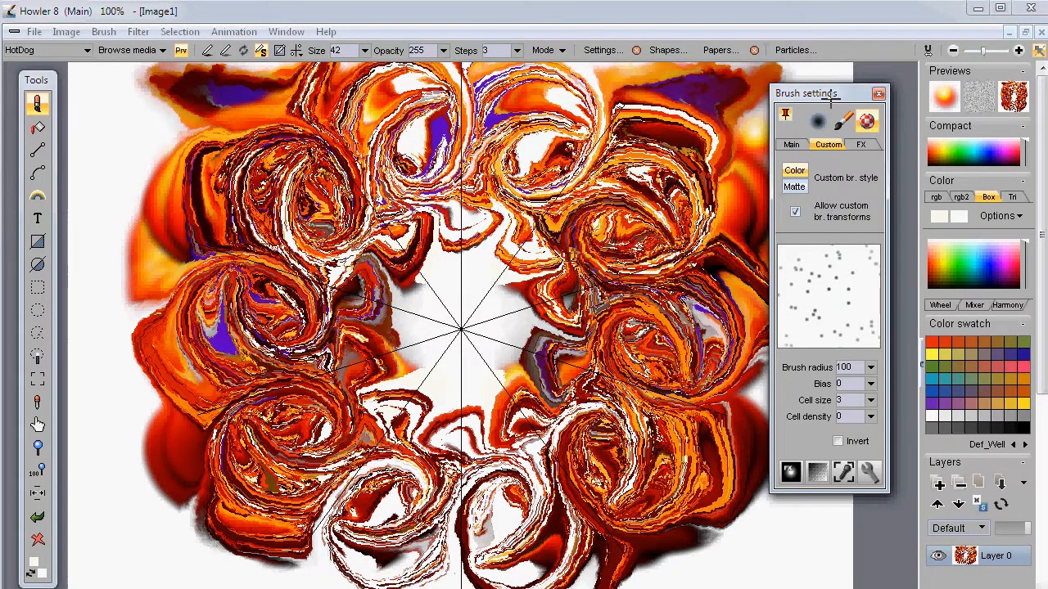
mouse_move(818, 94)
left_mouse_down()
mouse_move(925, 144)
mouse_move(930, 160)
left_mouse_up()
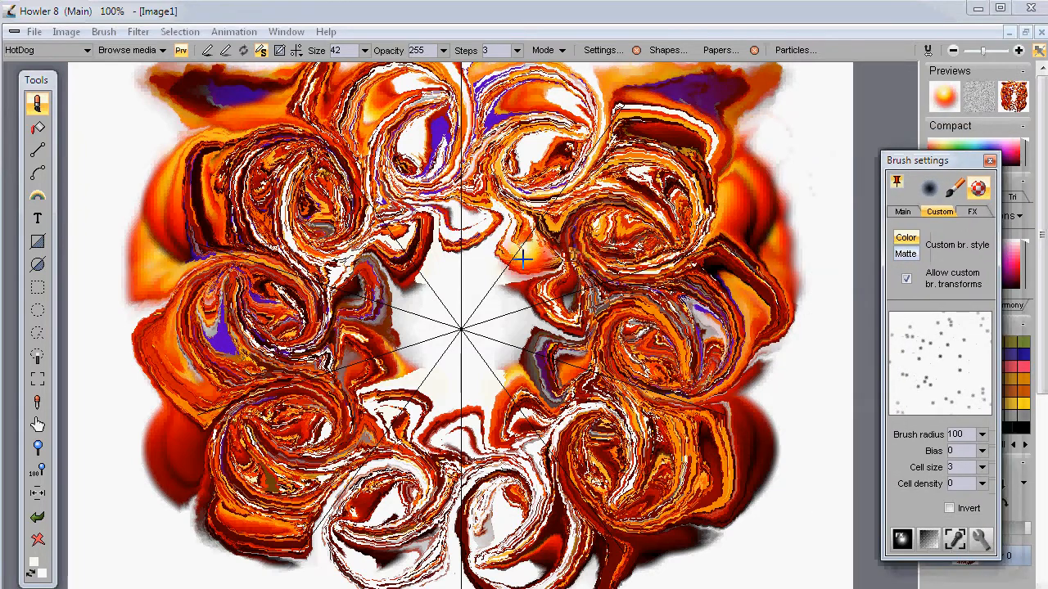
left_click(534, 237)
mouse_move(533, 238)
left_mouse_down()
mouse_move(528, 246)
mouse_move(585, 190)
mouse_move(663, 167)
mouse_move(731, 188)
mouse_move(697, 197)
mouse_move(679, 241)
mouse_move(630, 229)
left_mouse_up()
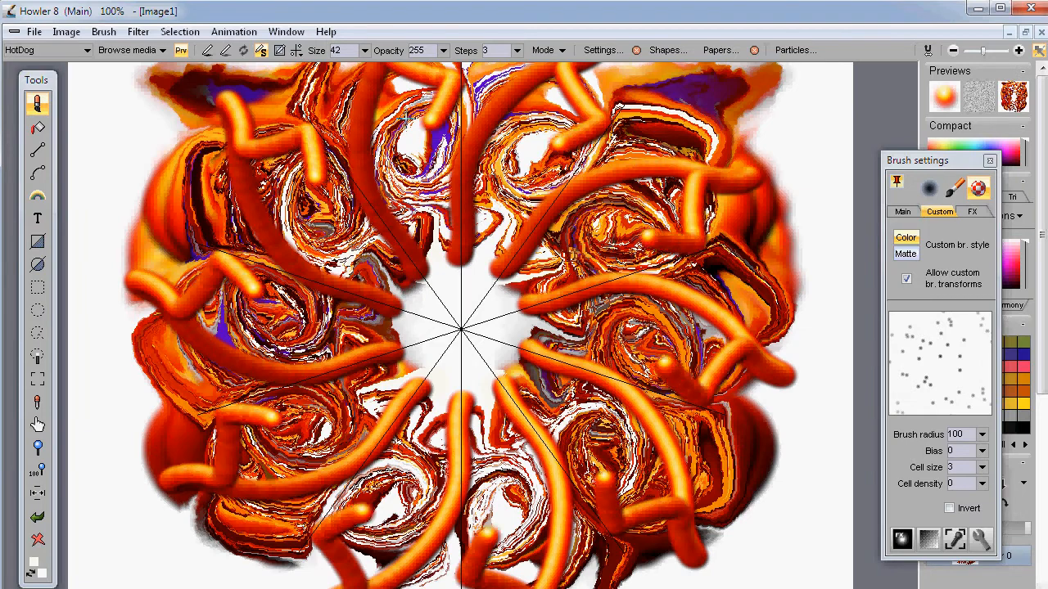
Set the brush size to 84 and paint thick tubes spiralling out from the kaleidoscope centre.
left_click(363, 50)
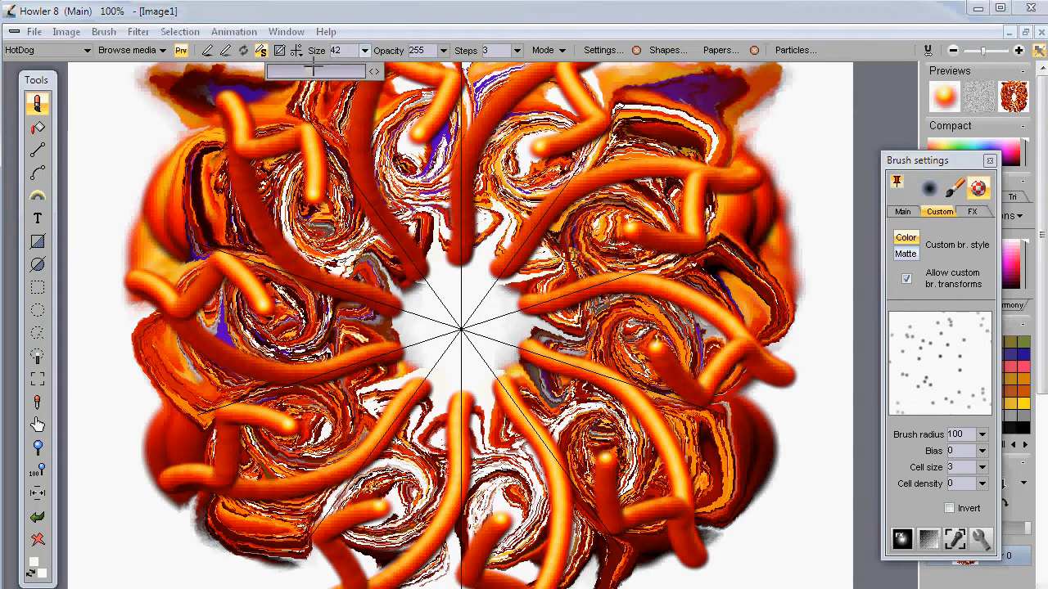
mouse_move(536, 298)
left_mouse_down()
mouse_move(586, 242)
mouse_move(622, 196)
mouse_move(500, 127)
mouse_move(463, 149)
mouse_move(529, 247)
mouse_move(608, 253)
mouse_move(690, 193)
mouse_move(694, 127)
mouse_move(745, 237)
mouse_move(604, 297)
mouse_move(506, 255)
mouse_move(432, 276)
mouse_move(464, 328)
mouse_move(448, 376)
mouse_move(348, 414)
mouse_move(403, 464)
mouse_move(543, 486)
mouse_move(647, 415)
mouse_move(721, 320)
mouse_move(669, 128)
mouse_move(824, 128)
mouse_move(883, 245)
mouse_move(838, 389)
mouse_move(757, 476)
mouse_move(651, 510)
mouse_move(575, 498)
mouse_move(598, 358)
mouse_move(443, 137)
mouse_move(316, 97)
left_mouse_up()
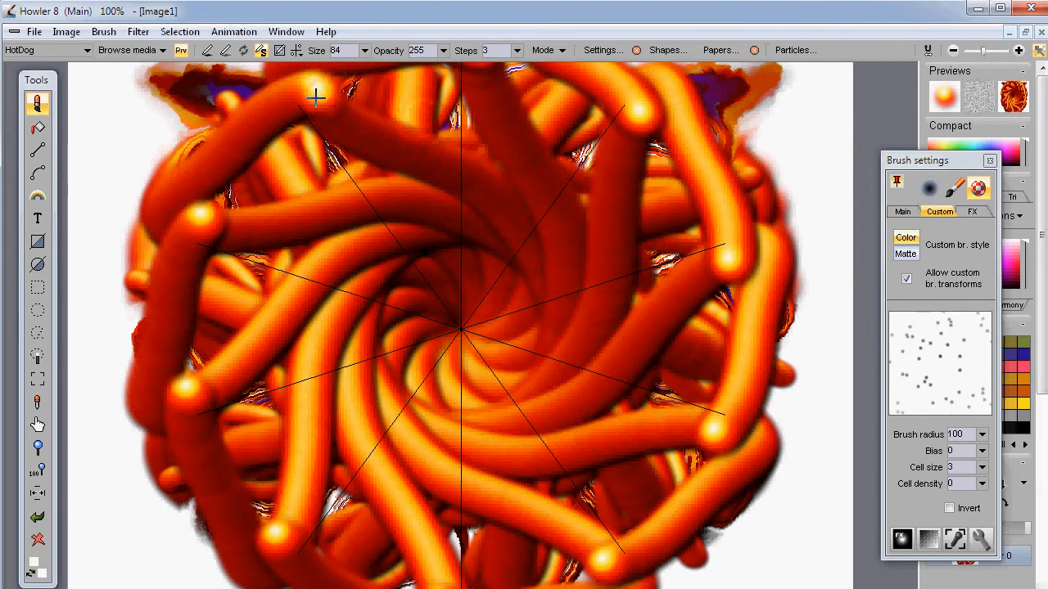
Move the kaleidoscope centre to the right side of the artwork and paint a coiled circular rosette around it.
left_click(297, 50)
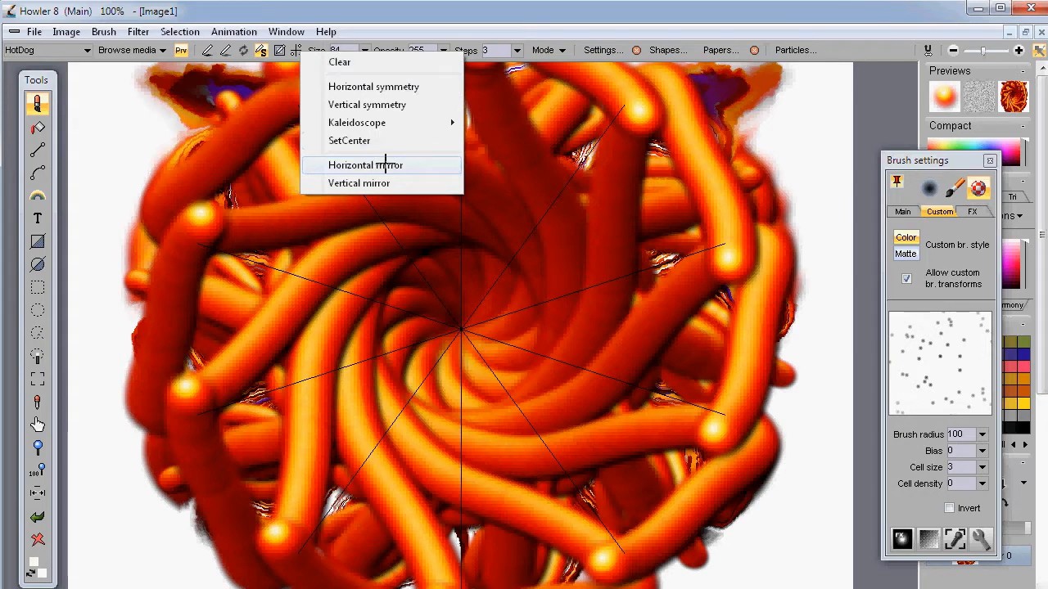
mouse_move(398, 123)
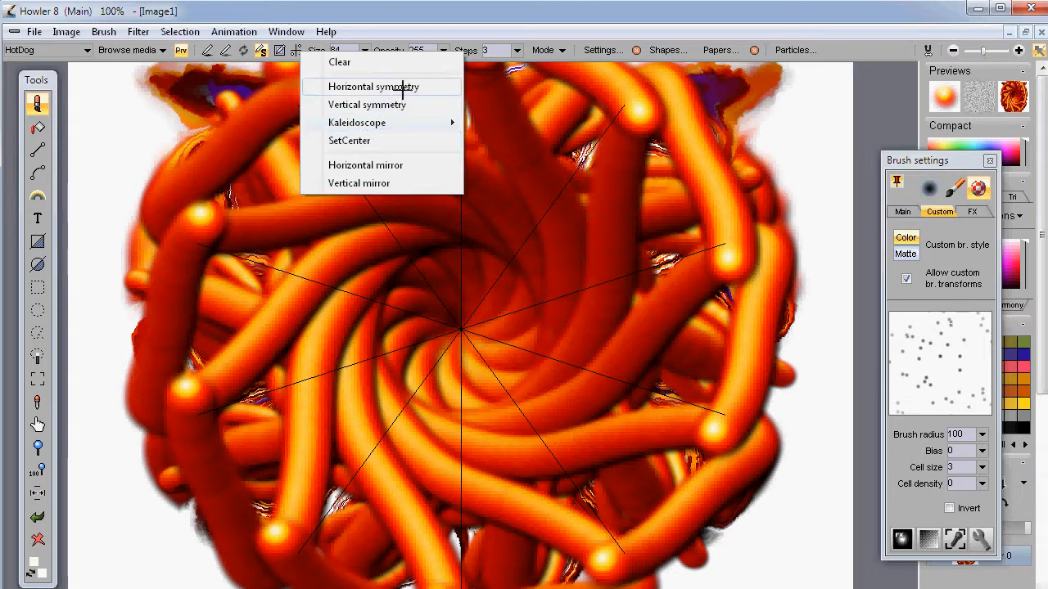
left_click(359, 140)
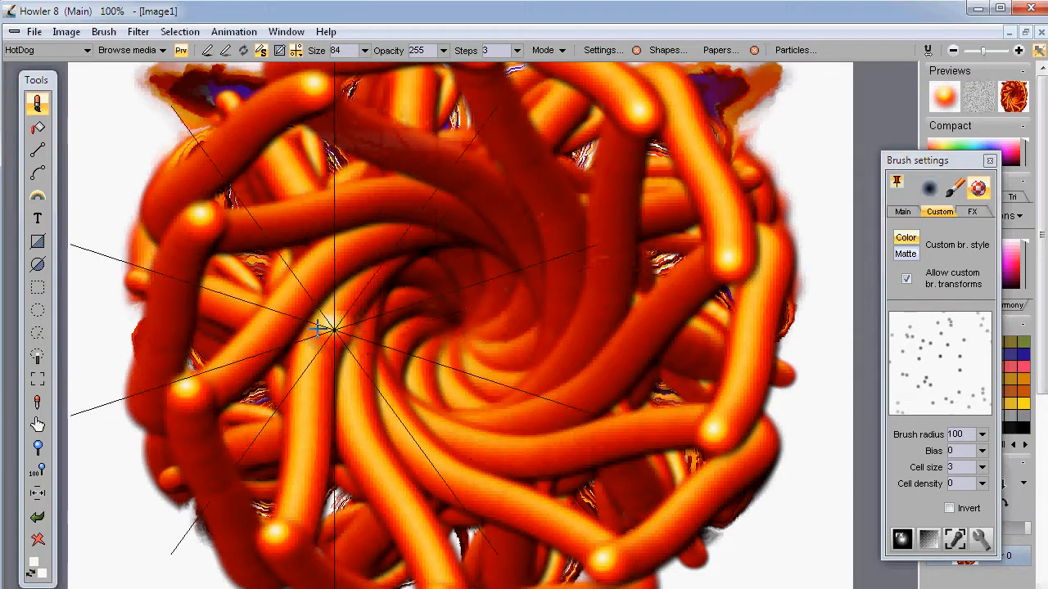
left_click(722, 366)
mouse_move(723, 366)
left_mouse_down()
mouse_move(639, 382)
mouse_move(762, 337)
mouse_move(782, 286)
mouse_move(819, 263)
mouse_move(725, 181)
mouse_move(623, 221)
mouse_move(591, 370)
mouse_move(614, 424)
mouse_move(761, 478)
mouse_move(849, 526)
mouse_move(604, 487)
mouse_move(536, 350)
mouse_move(682, 266)
mouse_move(783, 408)
mouse_move(896, 409)
mouse_move(902, 261)
mouse_move(761, 165)
mouse_move(501, 193)
mouse_move(422, 314)
mouse_move(383, 291)
mouse_move(688, 247)
mouse_move(540, 217)
left_mouse_up()
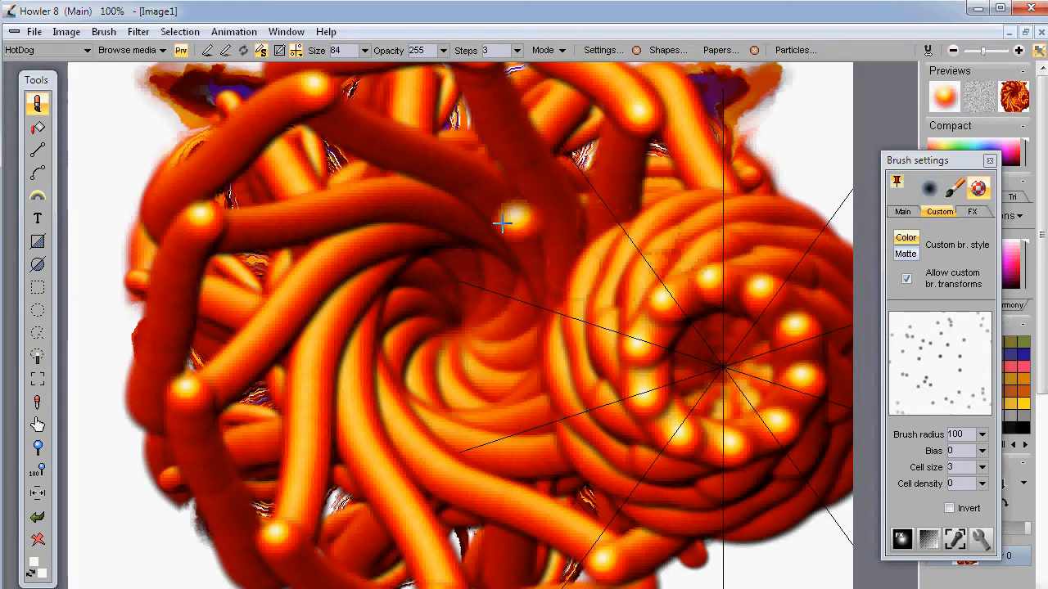
Move the kaleidoscope centre to the upper left of the artwork and paint bent tubes radiating around it.
left_click(298, 50)
left_click(356, 141)
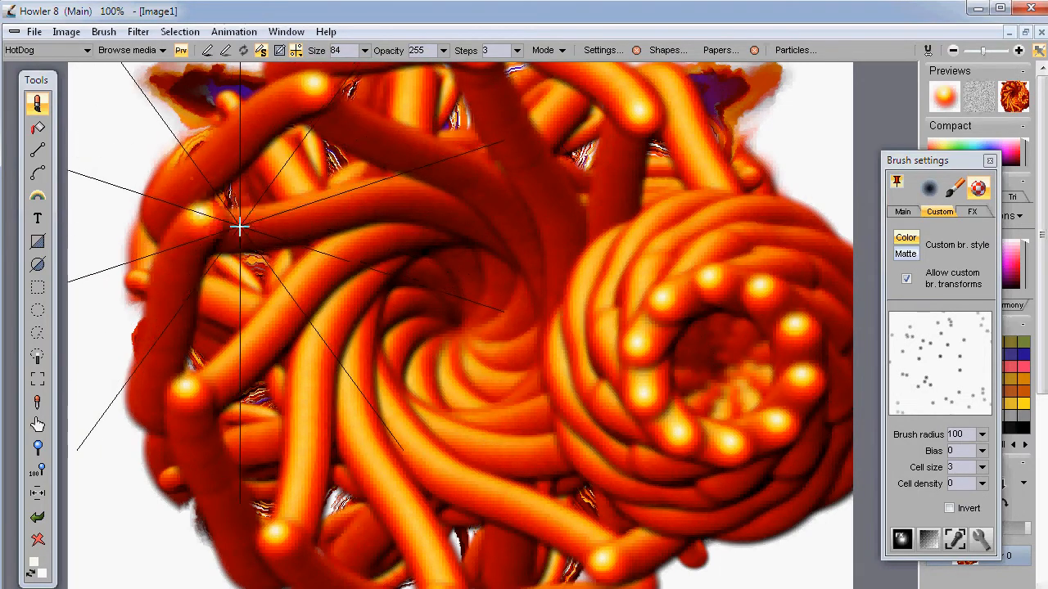
mouse_move(275, 351)
left_mouse_down()
mouse_move(256, 267)
mouse_move(310, 279)
mouse_move(410, 254)
mouse_move(384, 118)
mouse_move(624, 194)
mouse_move(674, 363)
mouse_move(526, 574)
mouse_move(359, 514)
mouse_move(450, 582)
mouse_move(690, 500)
mouse_move(592, 379)
mouse_move(335, 319)
mouse_move(183, 307)
mouse_move(211, 265)
mouse_move(297, 251)
mouse_move(257, 243)
mouse_move(245, 273)
mouse_move(336, 303)
mouse_move(296, 364)
mouse_move(252, 343)
mouse_move(425, 298)
mouse_move(509, 363)
mouse_move(585, 346)
mouse_move(622, 239)
mouse_move(612, 124)
mouse_move(479, 75)
mouse_move(118, 39)
mouse_move(127, 245)
mouse_move(485, 365)
mouse_move(474, 192)
mouse_move(385, 220)
mouse_move(441, 212)
mouse_move(453, 297)
mouse_move(363, 188)
left_mouse_up()
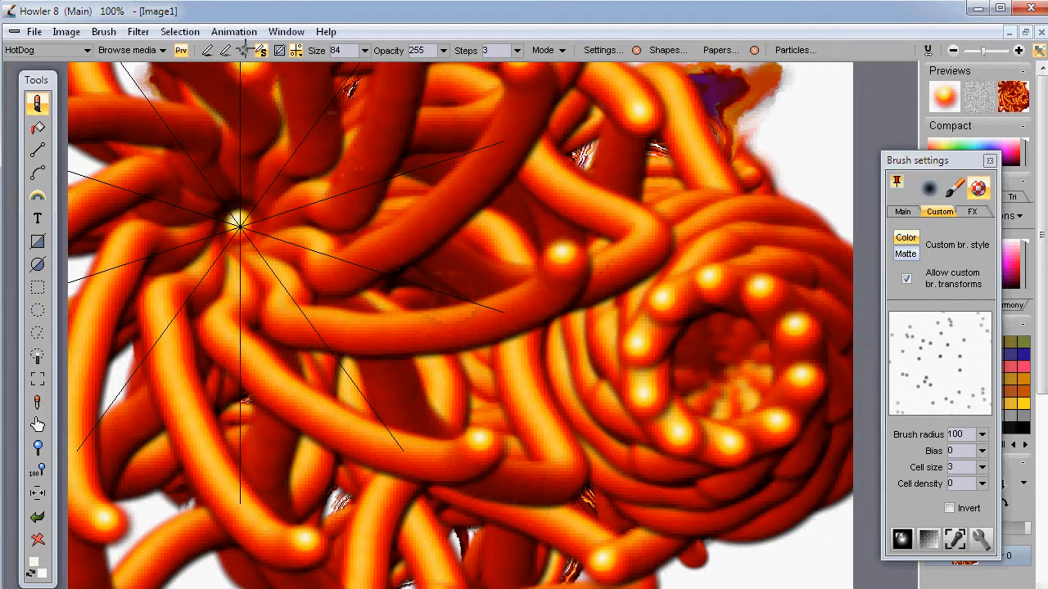
Try the Twirl filter on the artwork with a factor of 278 and a size of 117.
left_click(133, 31)
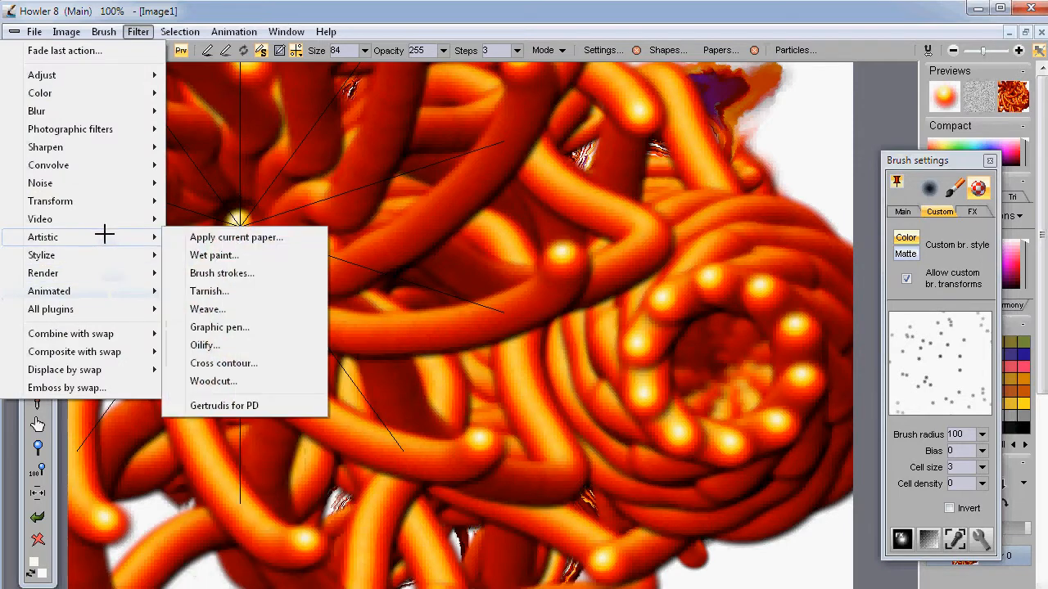
mouse_move(115, 195)
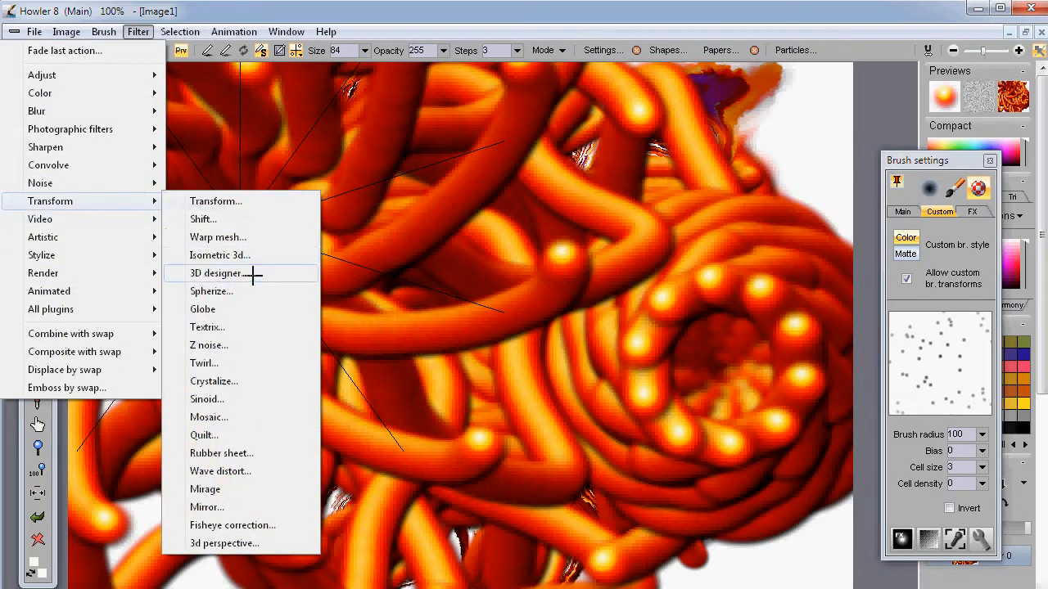
left_click(205, 362)
left_click_drag(502, 204, 769, 192)
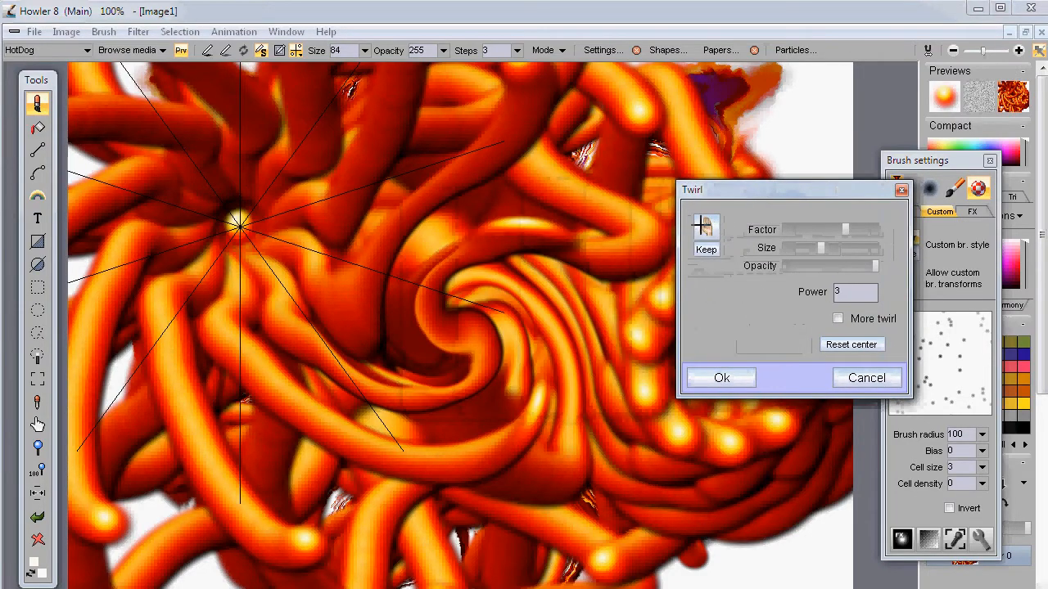
left_click_drag(504, 141, 718, 177)
left_click_drag(710, 229, 903, 214)
mouse_move(845, 229)
left_mouse_down()
mouse_move(876, 228)
mouse_move(804, 228)
mouse_move(847, 227)
mouse_move(814, 247)
mouse_move(835, 243)
left_mouse_up()
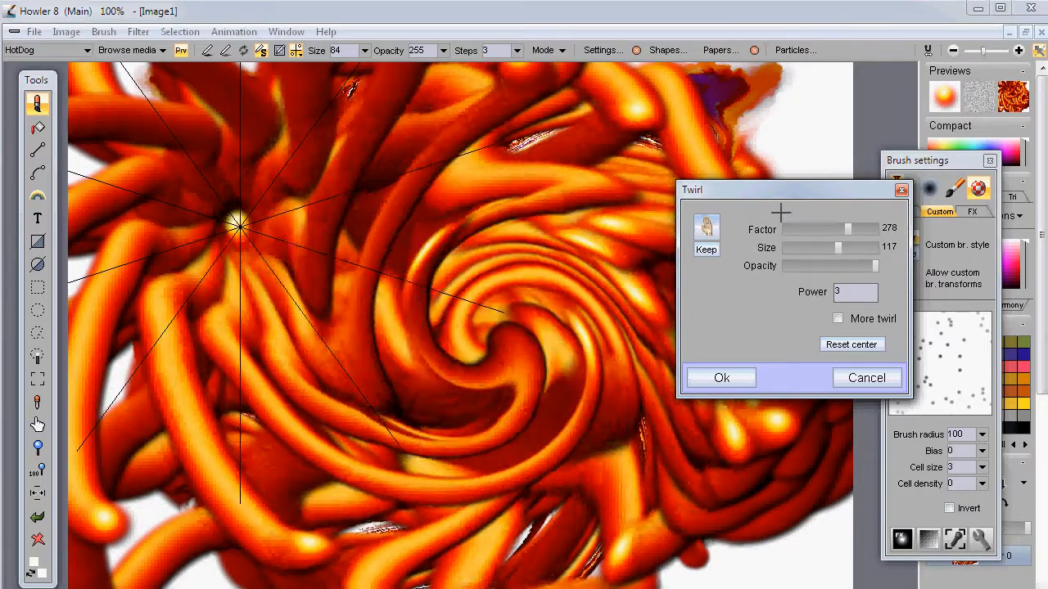
left_click(839, 376)
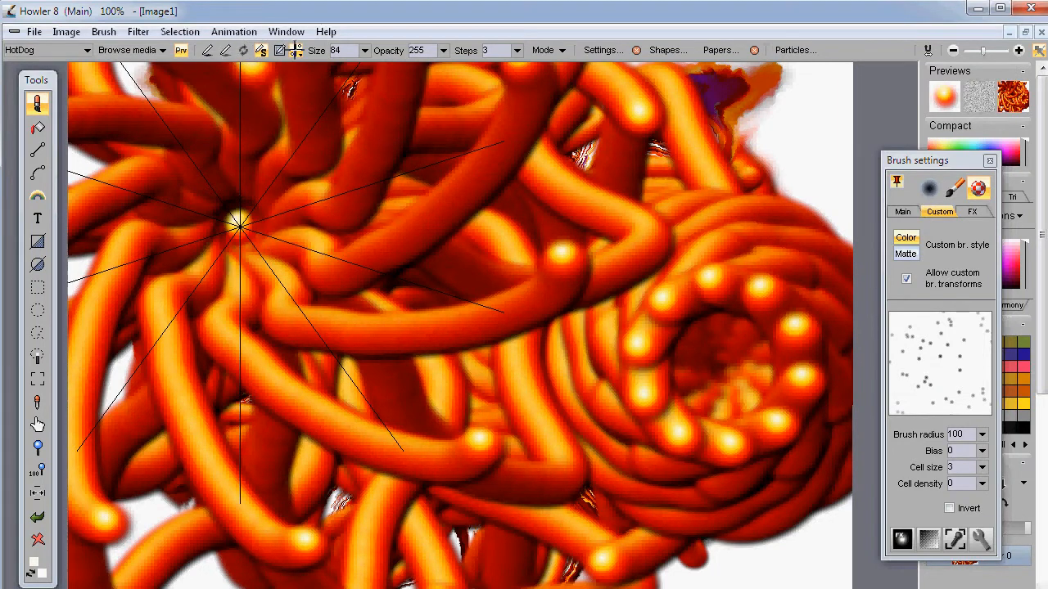
Clear the kaleidoscope symmetry and enable the horizontal mirror for the artwork.
left_click(295, 50)
left_click(336, 63)
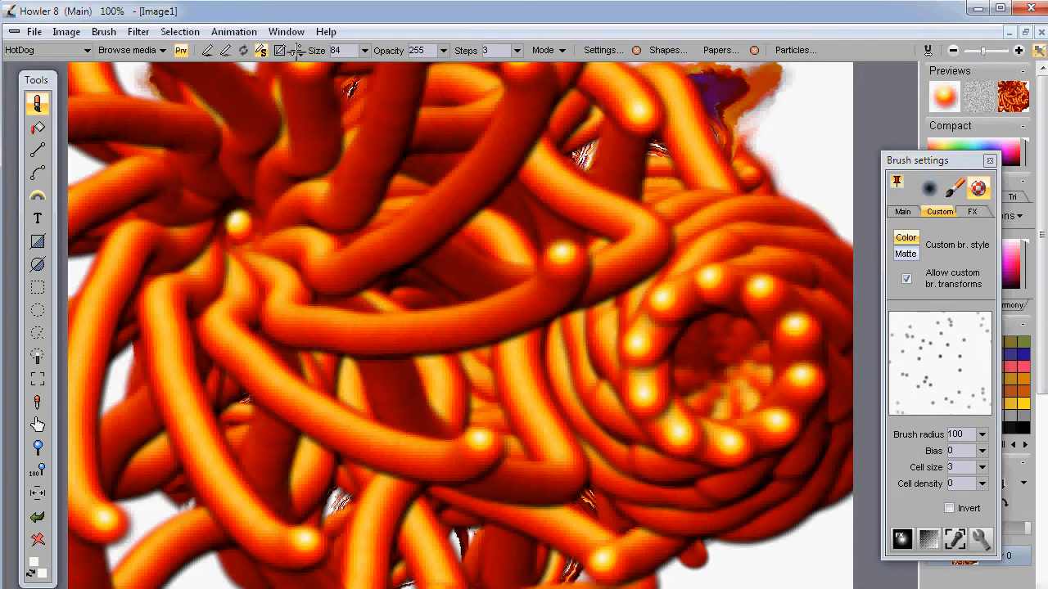
left_click(295, 50)
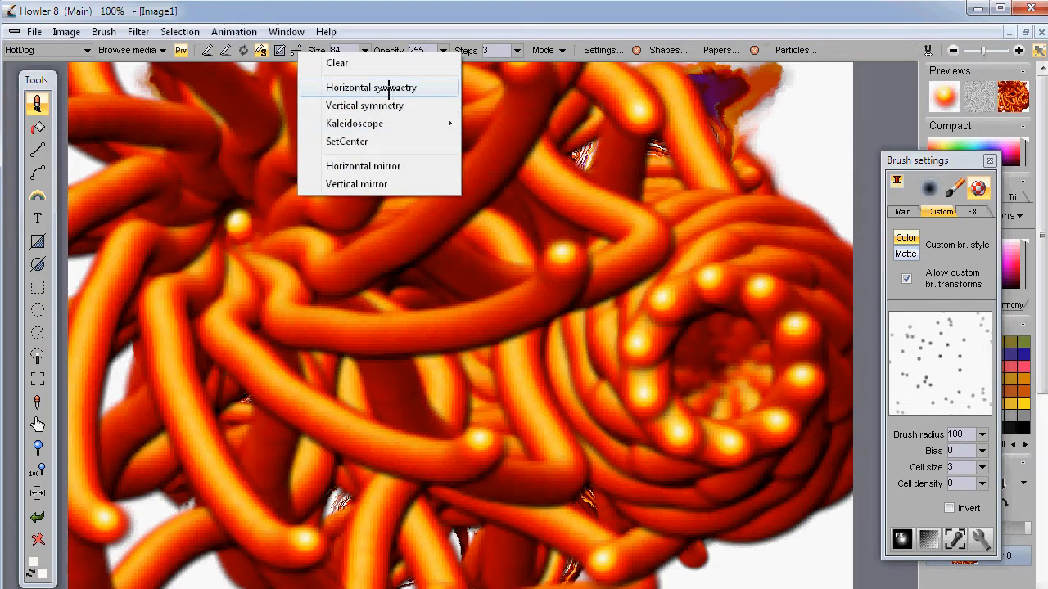
left_click(360, 166)
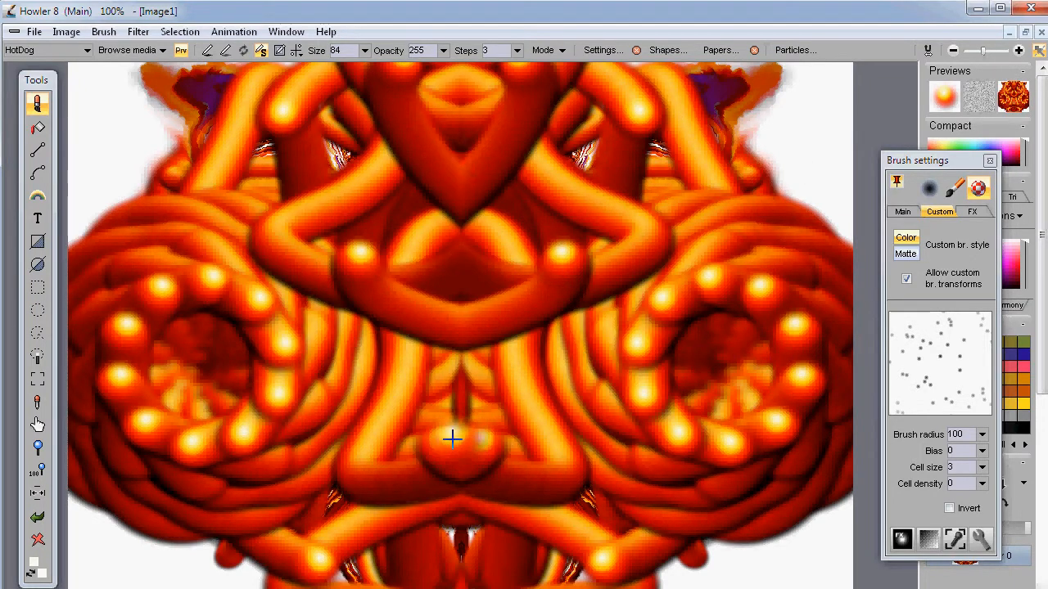
Enable the vertical mirror as well and paint a looping tube repeated in all four quadrants.
left_click(296, 50)
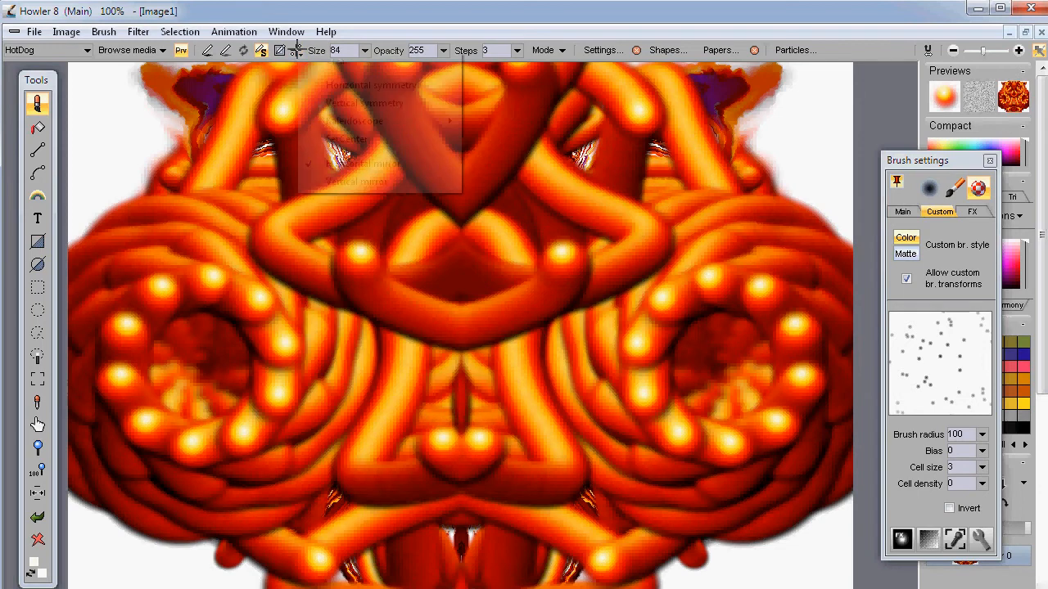
left_click(363, 182)
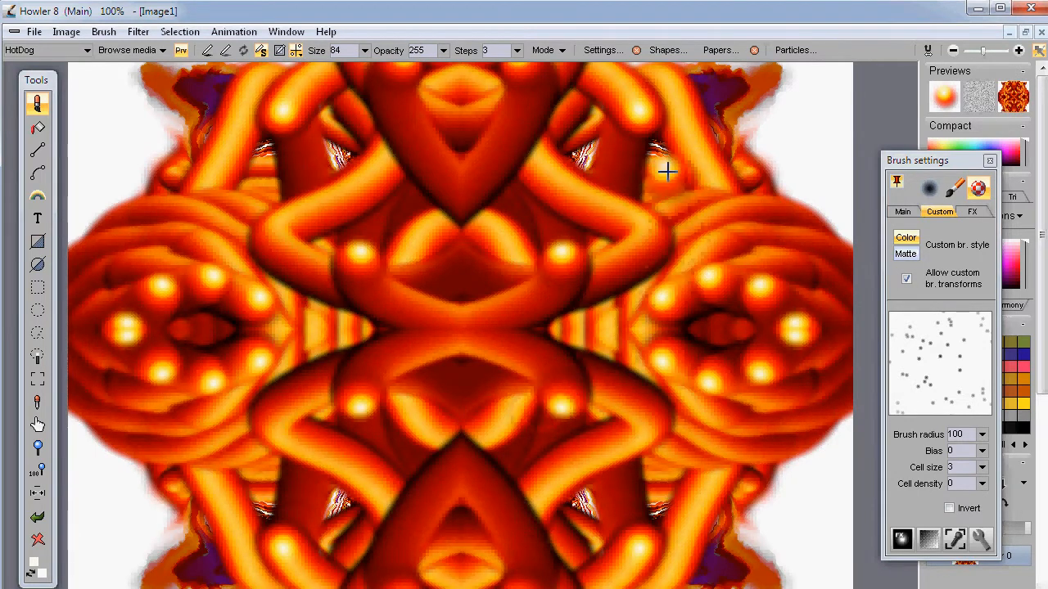
mouse_move(655, 182)
left_mouse_down()
mouse_move(786, 126)
mouse_move(716, 124)
mouse_move(681, 162)
mouse_move(775, 192)
mouse_move(742, 247)
mouse_move(656, 231)
mouse_move(702, 167)
mouse_move(589, 161)
mouse_move(571, 235)
mouse_move(636, 278)
mouse_move(726, 292)
mouse_move(779, 204)
mouse_move(660, 121)
mouse_move(822, 140)
mouse_move(813, 173)
left_mouse_up()
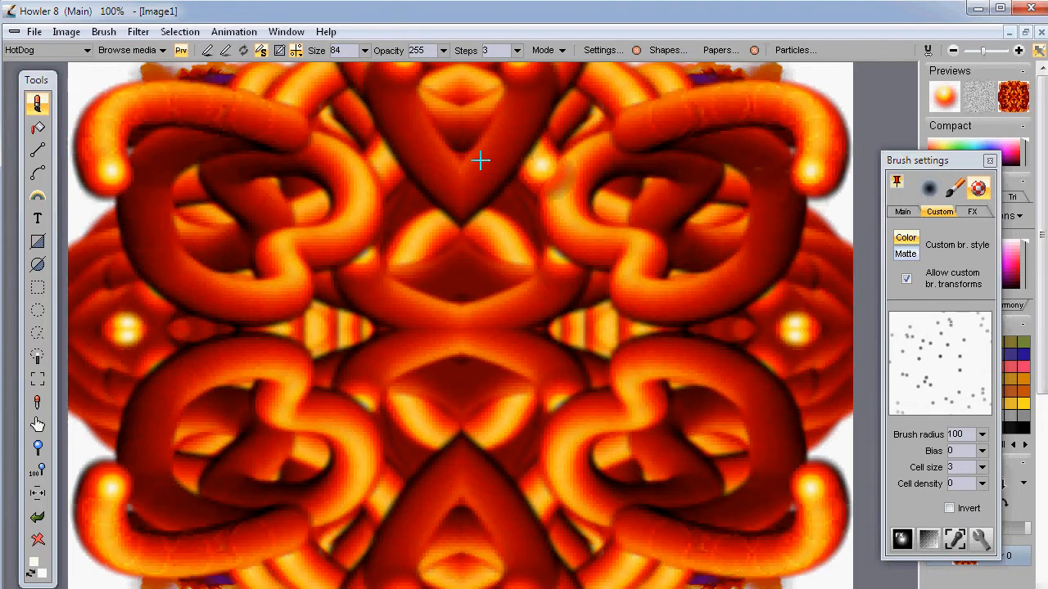
Disable the horizontal mirror and paint a chain of overlapping rings across the upper half of the canvas.
left_click(294, 49)
left_click(356, 166)
mouse_move(480, 152)
left_mouse_down()
mouse_move(643, 178)
mouse_move(697, 250)
mouse_move(467, 124)
mouse_move(205, 110)
mouse_move(221, 237)
mouse_move(627, 250)
mouse_move(824, 183)
mouse_move(503, 129)
mouse_move(108, 161)
mouse_move(264, 173)
mouse_move(250, 224)
mouse_move(529, 113)
mouse_move(647, 248)
mouse_move(816, 147)
mouse_move(482, 108)
left_mouse_up()
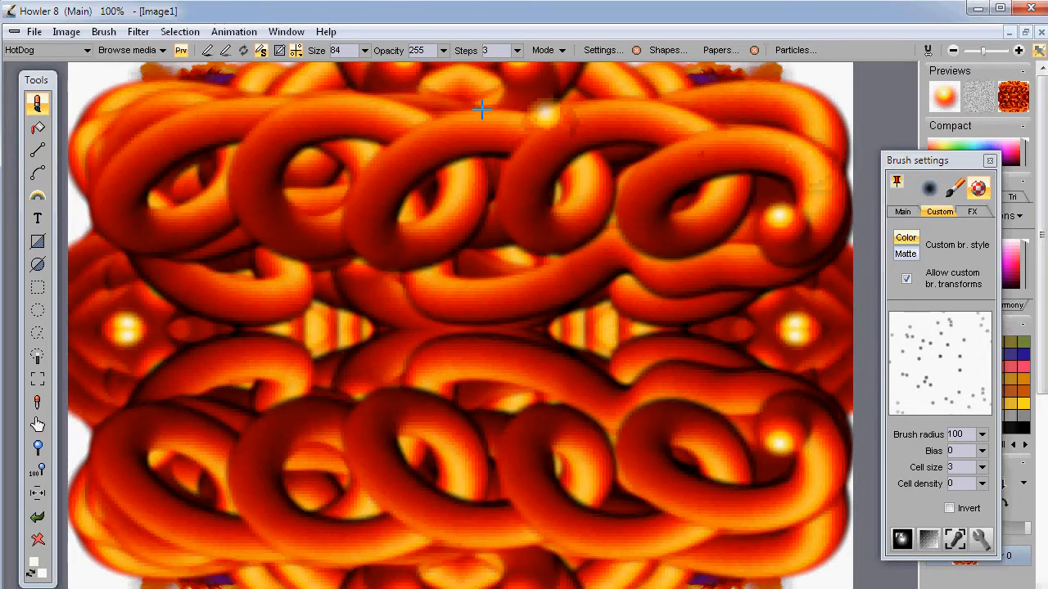
Reset the mirror options, enable only the vertical mirror and paint an S-shaped tube over the rings.
left_click(297, 50)
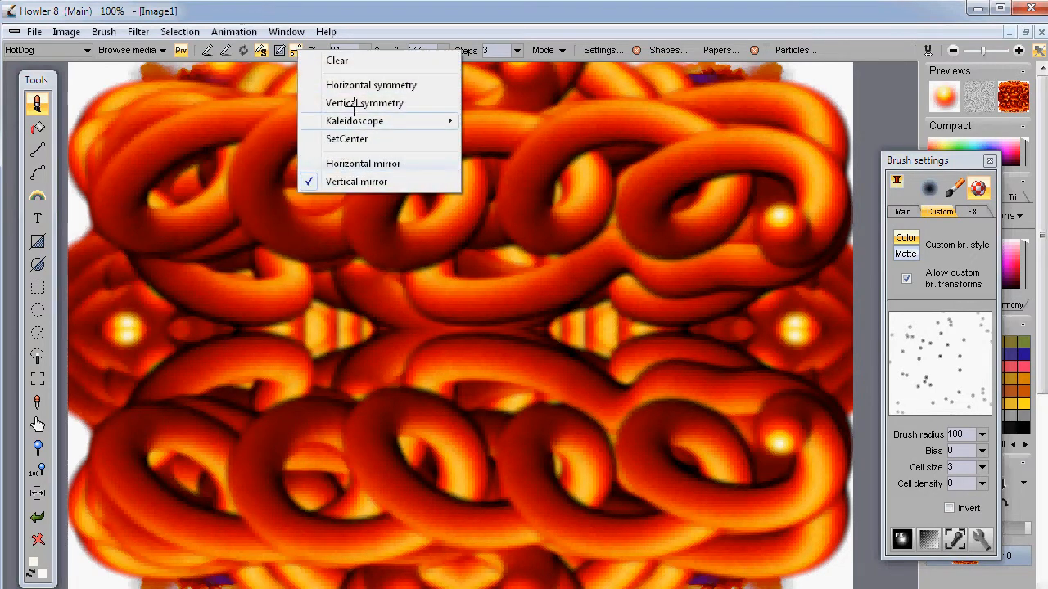
left_click(363, 63)
left_click(298, 50)
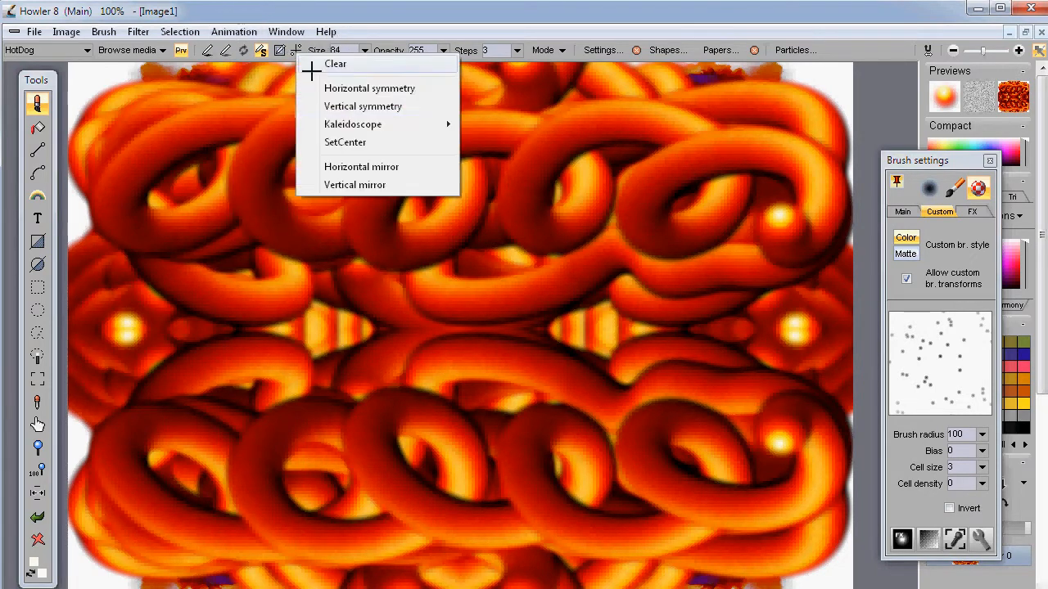
left_click(352, 186)
mouse_move(551, 87)
left_mouse_down()
mouse_move(588, 138)
mouse_move(712, 155)
mouse_move(563, 187)
mouse_move(458, 178)
left_mouse_up()
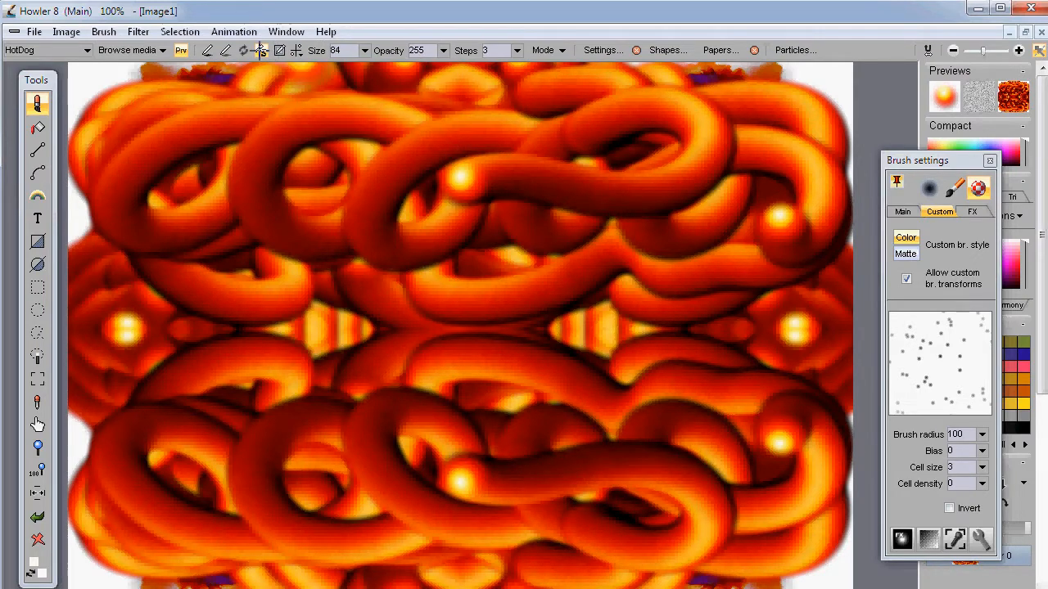
Switch the mirroring from vertical to horizontal only.
left_click(298, 50)
left_click(350, 166)
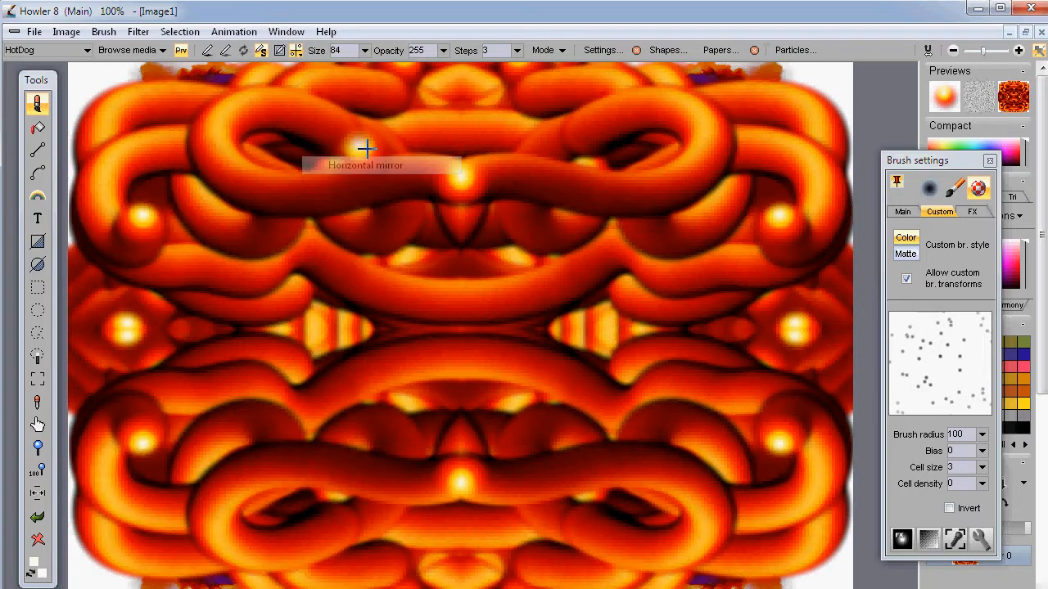
left_click(296, 50)
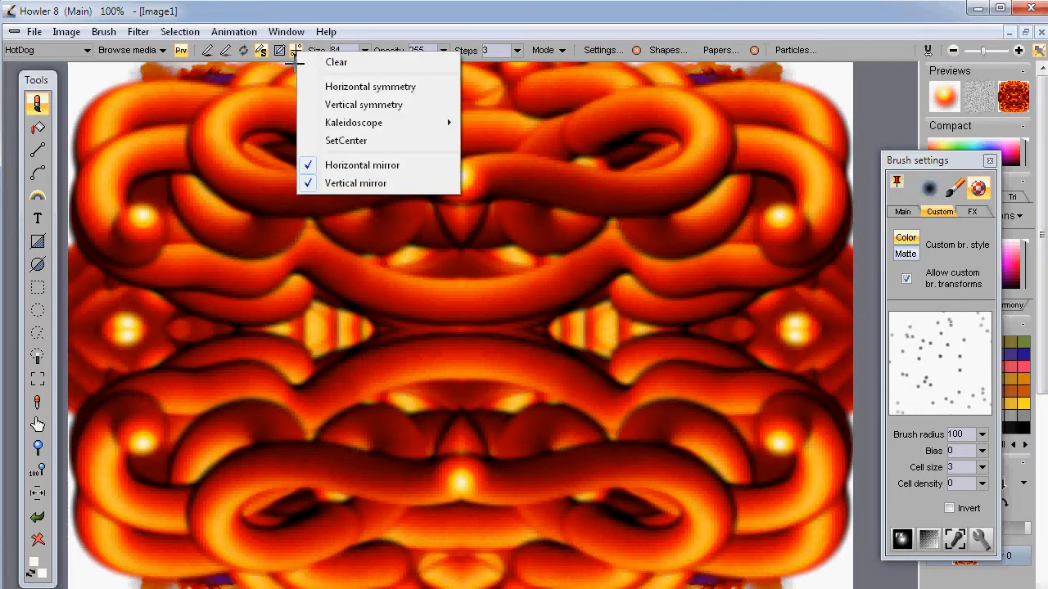
left_click(322, 184)
Paint winding and zigzag tubes running down both mirrored sides of the canvas.
mouse_move(579, 116)
left_mouse_down()
mouse_move(699, 127)
mouse_move(602, 308)
mouse_move(652, 472)
mouse_move(744, 445)
mouse_move(671, 222)
mouse_move(450, 150)
left_mouse_up()
mouse_move(443, 230)
left_mouse_down()
mouse_move(478, 519)
mouse_move(215, 334)
left_mouse_up()
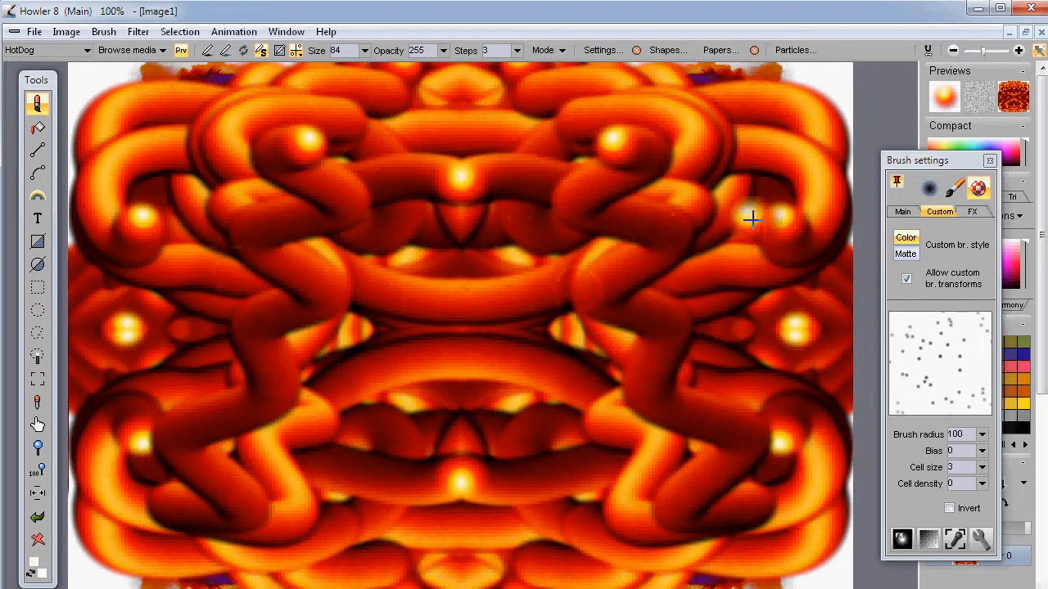
left_click_drag(407, 187, 234, 187)
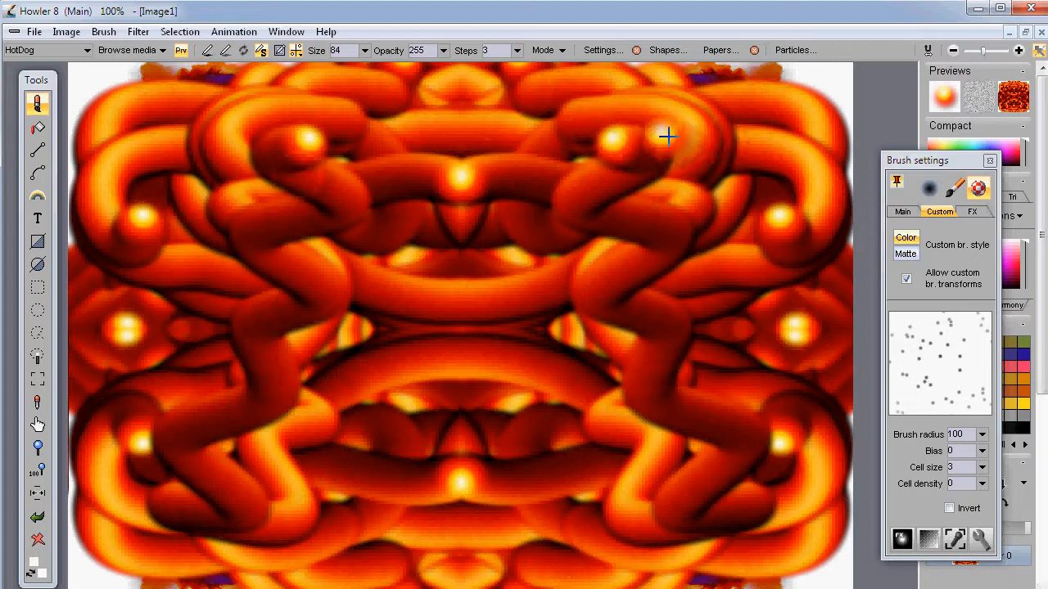
mouse_move(719, 123)
left_mouse_down()
mouse_move(592, 128)
mouse_move(744, 231)
mouse_move(629, 213)
mouse_move(737, 267)
mouse_move(642, 392)
mouse_move(705, 443)
mouse_move(586, 456)
left_mouse_up()
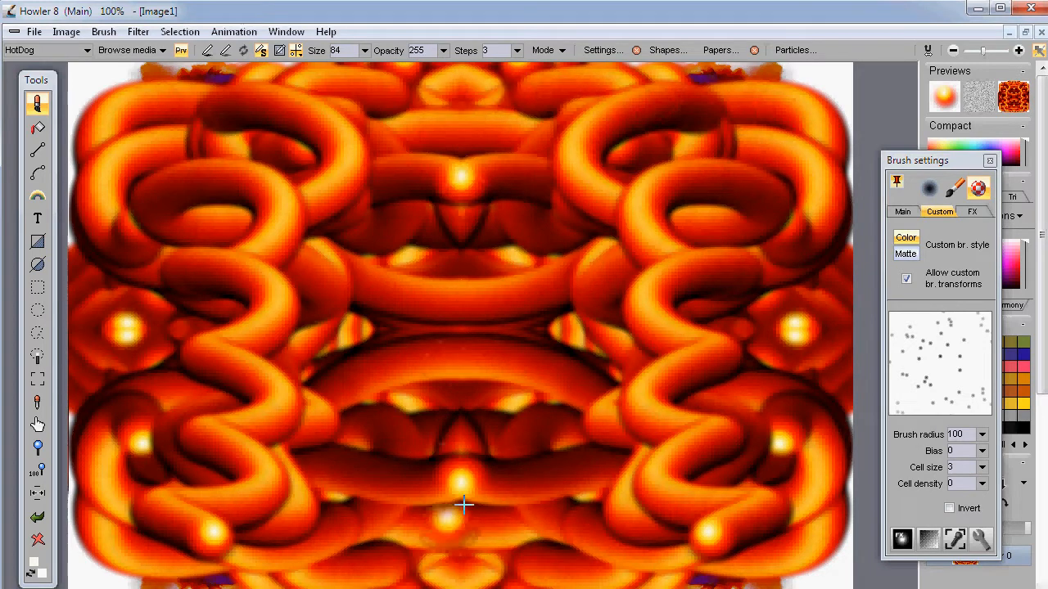
mouse_move(582, 105)
left_mouse_down()
mouse_move(735, 117)
mouse_move(690, 269)
mouse_move(685, 437)
mouse_move(606, 491)
left_mouse_up()
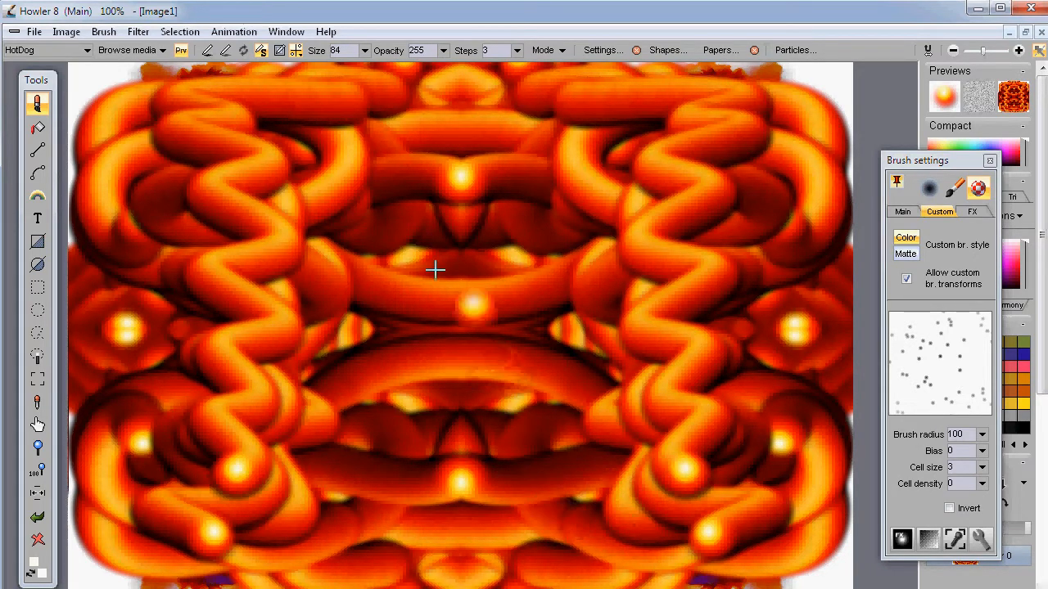
Switch the mirroring back to vertical only and paint a curling tube across the upper half of the artwork.
left_click(294, 50)
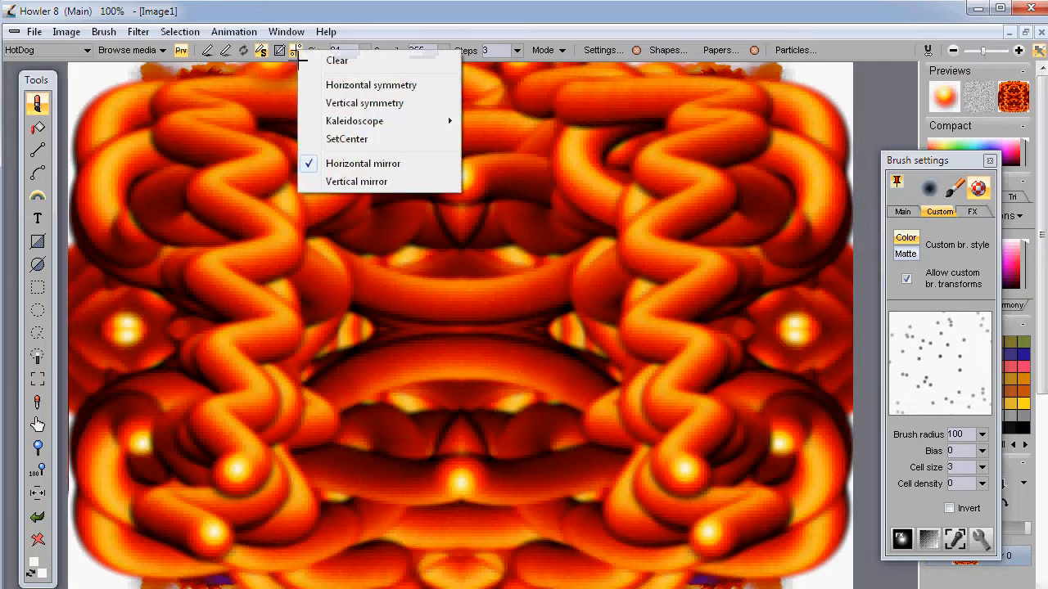
left_click(337, 182)
left_click(297, 50)
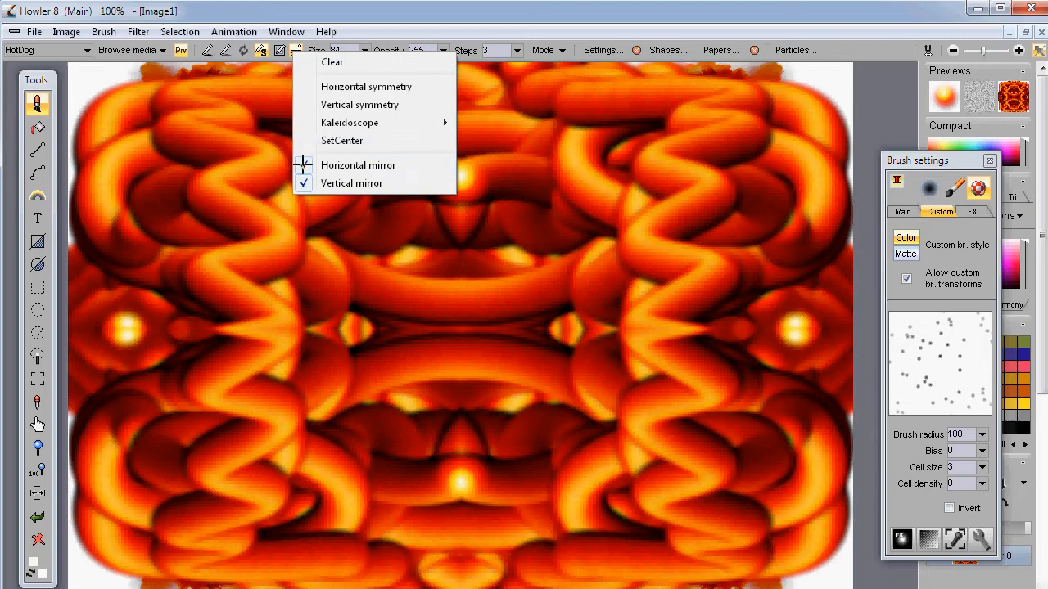
left_click(303, 165)
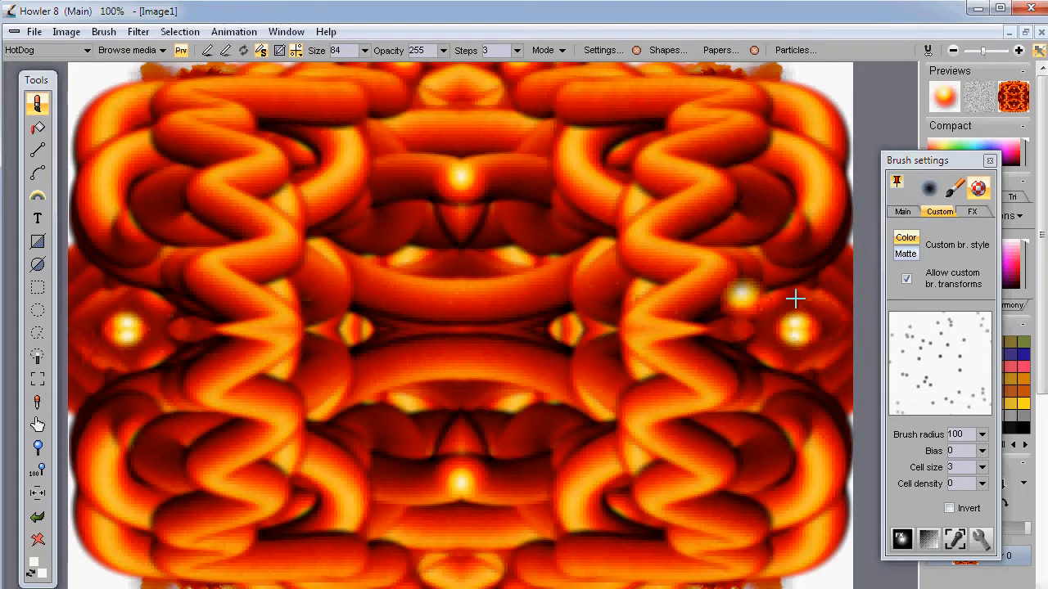
mouse_move(715, 150)
left_mouse_down()
mouse_move(669, 201)
mouse_move(543, 127)
mouse_move(523, 160)
mouse_move(350, 205)
mouse_move(156, 177)
mouse_move(346, 246)
left_mouse_up()
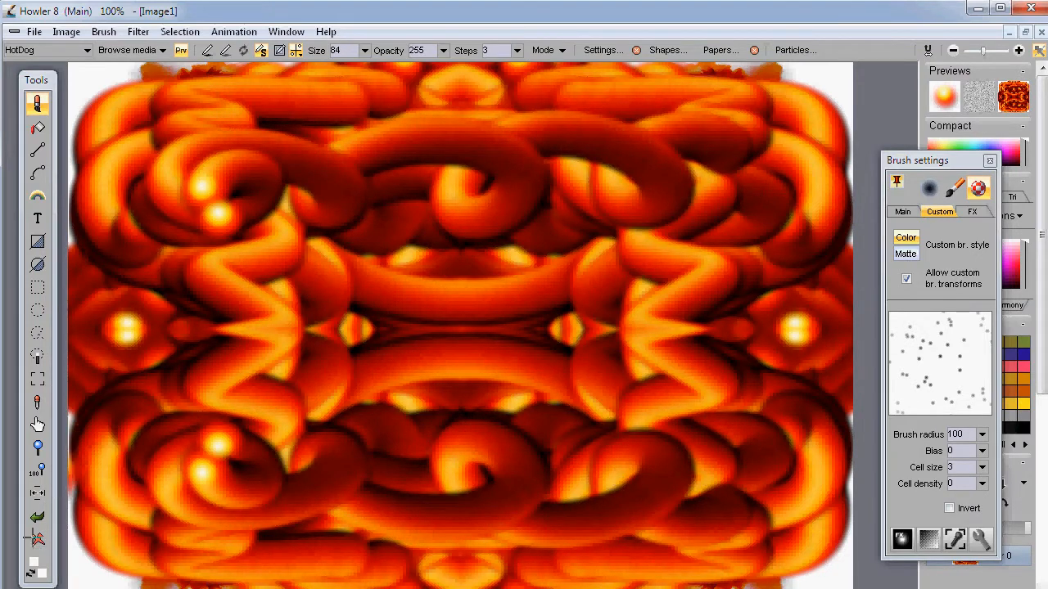
Clear the canvas and paint a looping tube across its upper half with vertical mirroring.
left_click(37, 538)
mouse_move(755, 171)
left_mouse_down()
mouse_move(688, 257)
mouse_move(580, 215)
mouse_move(375, 164)
mouse_move(98, 184)
left_mouse_up()
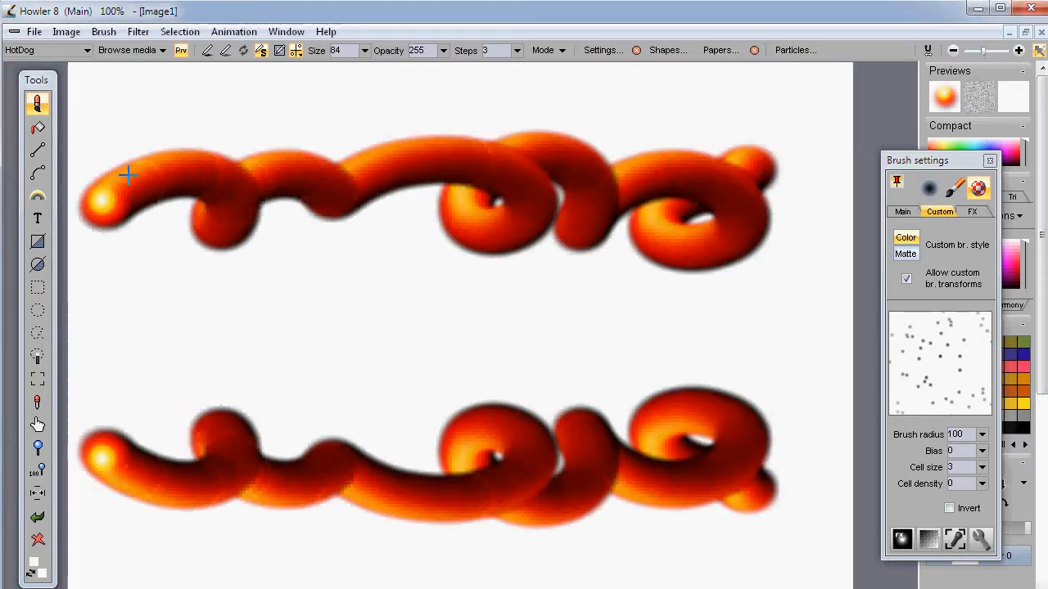
Add the horizontal mirror and fill the canvas with looping tubes repeated in all four quadrants.
left_click(296, 50)
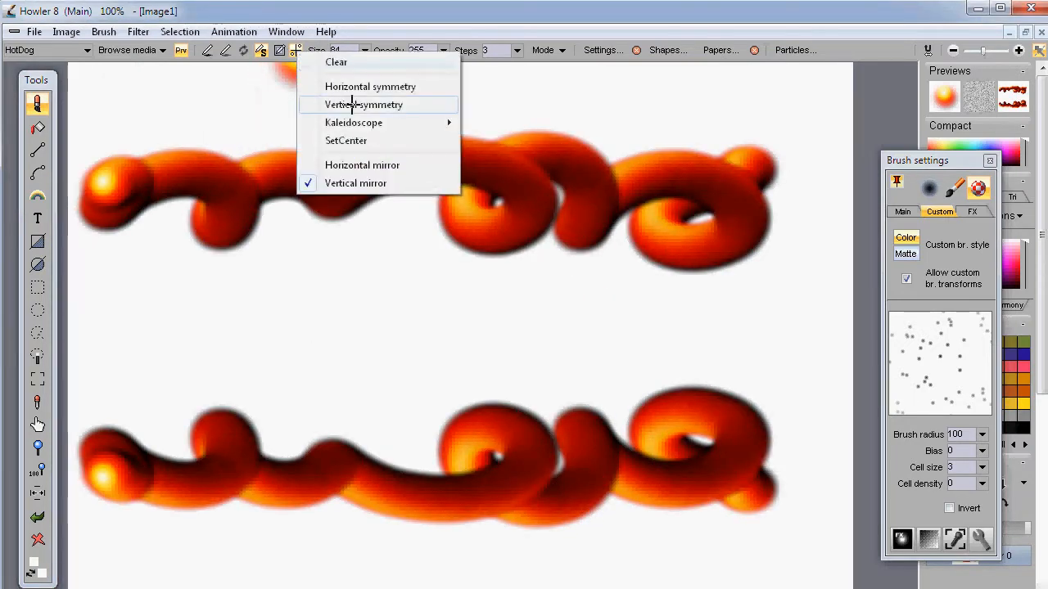
left_click(307, 167)
mouse_move(631, 153)
left_mouse_down()
mouse_move(644, 112)
mouse_move(603, 93)
mouse_move(622, 220)
mouse_move(514, 292)
mouse_move(573, 257)
mouse_move(678, 261)
mouse_move(631, 332)
mouse_move(562, 164)
mouse_move(713, 136)
mouse_move(634, 171)
mouse_move(681, 170)
mouse_move(730, 204)
mouse_move(789, 311)
mouse_move(752, 311)
mouse_move(603, 256)
left_mouse_up()
mouse_move(488, 201)
left_mouse_down()
mouse_move(538, 230)
mouse_move(627, 141)
mouse_move(535, 164)
mouse_move(527, 96)
mouse_move(453, 105)
mouse_move(463, 285)
left_mouse_up()
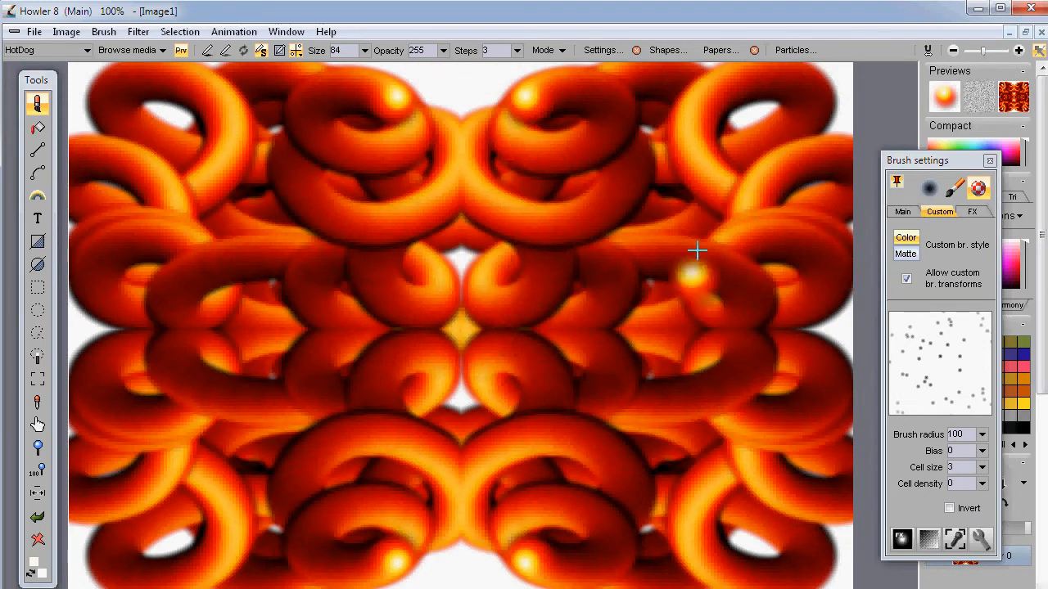
mouse_move(528, 295)
left_mouse_down()
mouse_move(470, 335)
mouse_move(522, 258)
mouse_move(553, 307)
mouse_move(556, 247)
mouse_move(597, 260)
left_mouse_up()
mouse_move(684, 228)
left_mouse_down()
mouse_move(646, 147)
mouse_move(697, 148)
mouse_move(745, 169)
mouse_move(799, 150)
mouse_move(654, 110)
mouse_move(498, 84)
mouse_move(854, 70)
mouse_move(791, 262)
mouse_move(739, 299)
mouse_move(764, 229)
mouse_move(669, 193)
mouse_move(538, 283)
left_mouse_up()
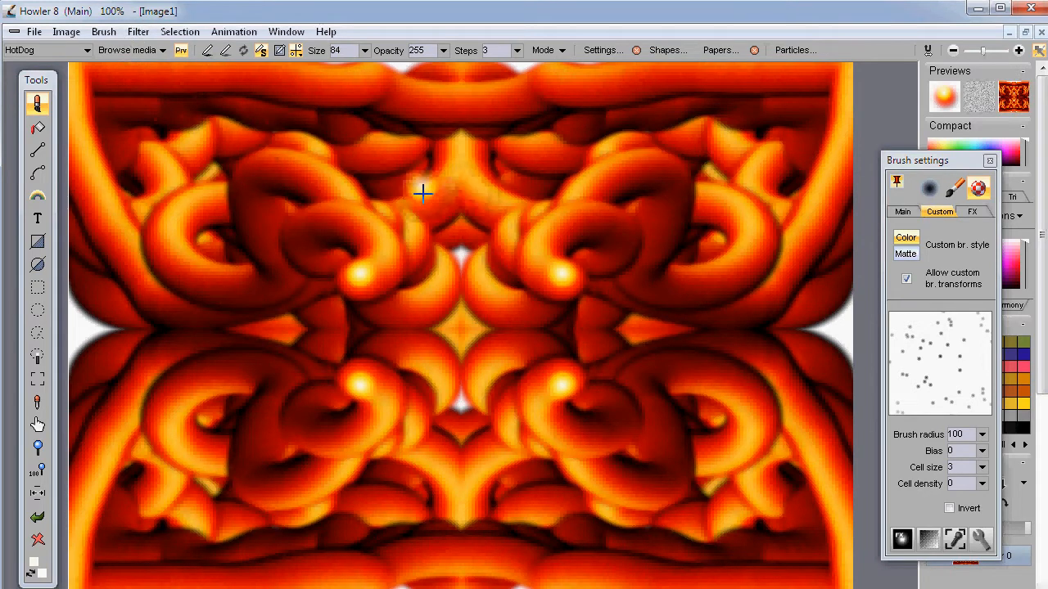
Create a 234-frame animation at 24 fps, initialized by copying the current frame.
left_click(234, 31)
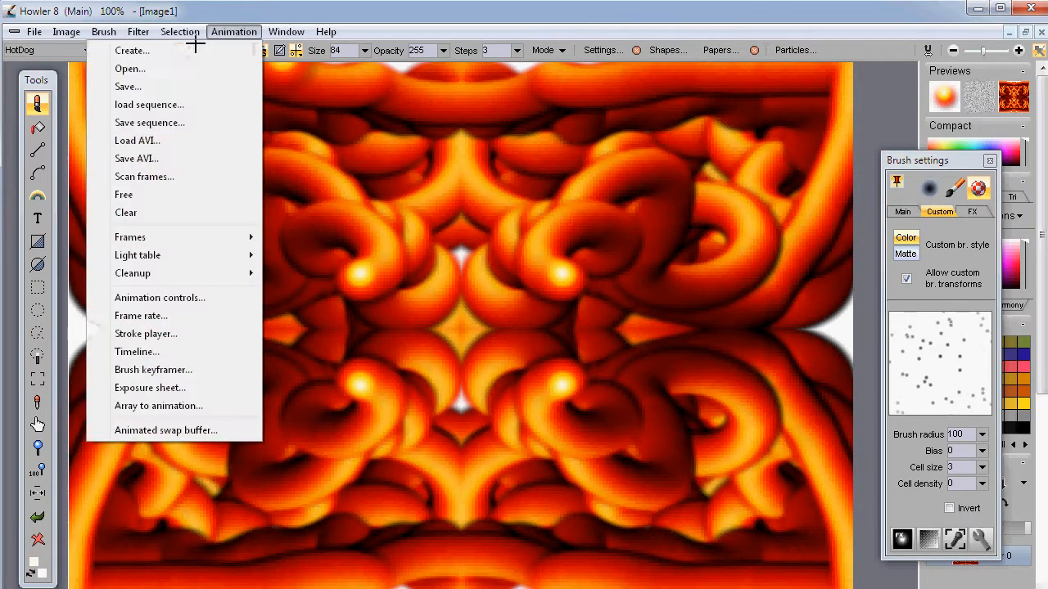
left_click(187, 49)
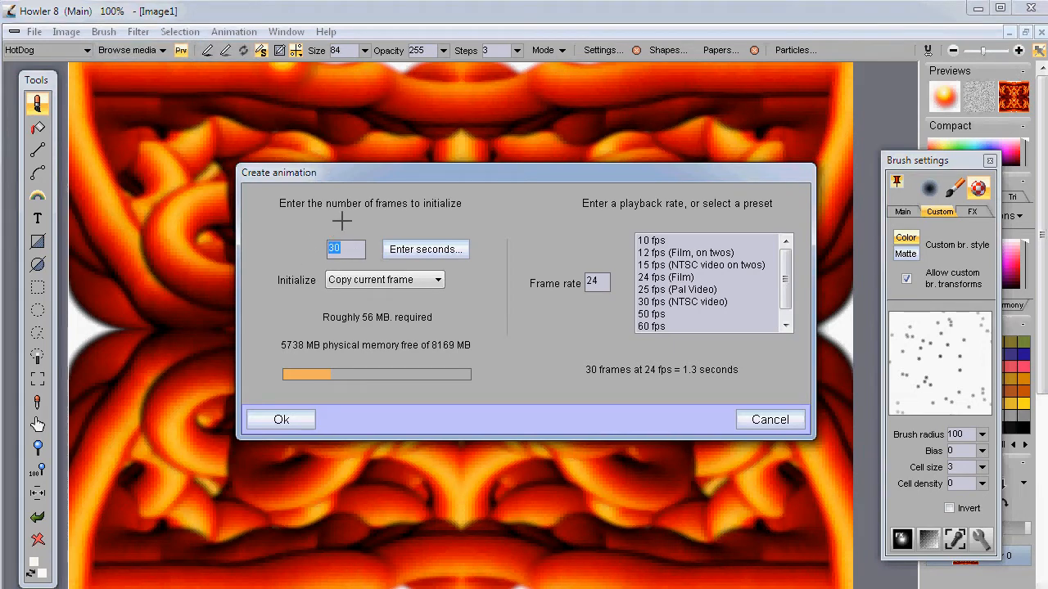
type("234")
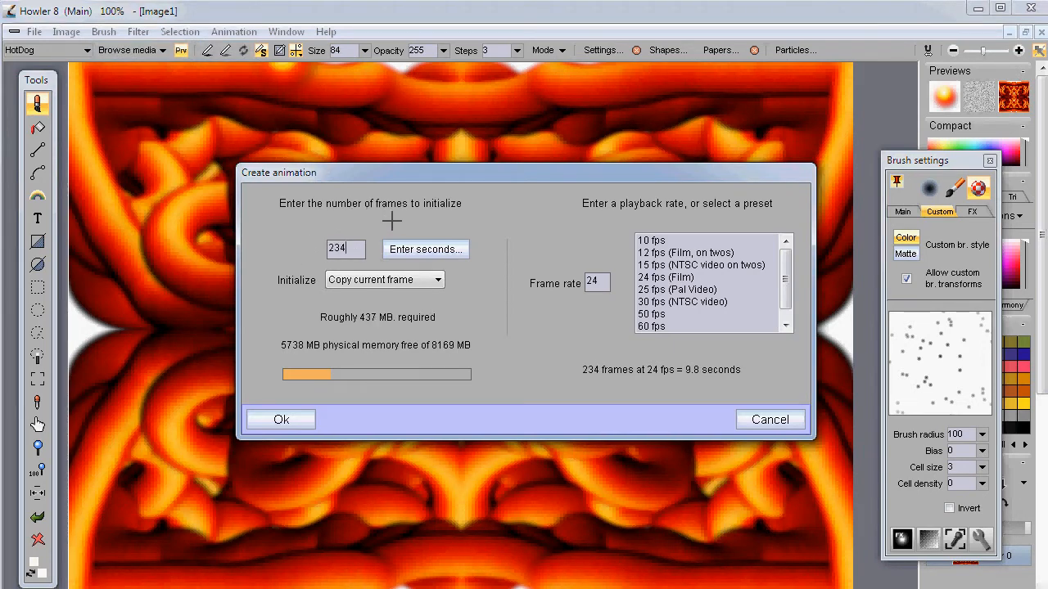
left_click(282, 419)
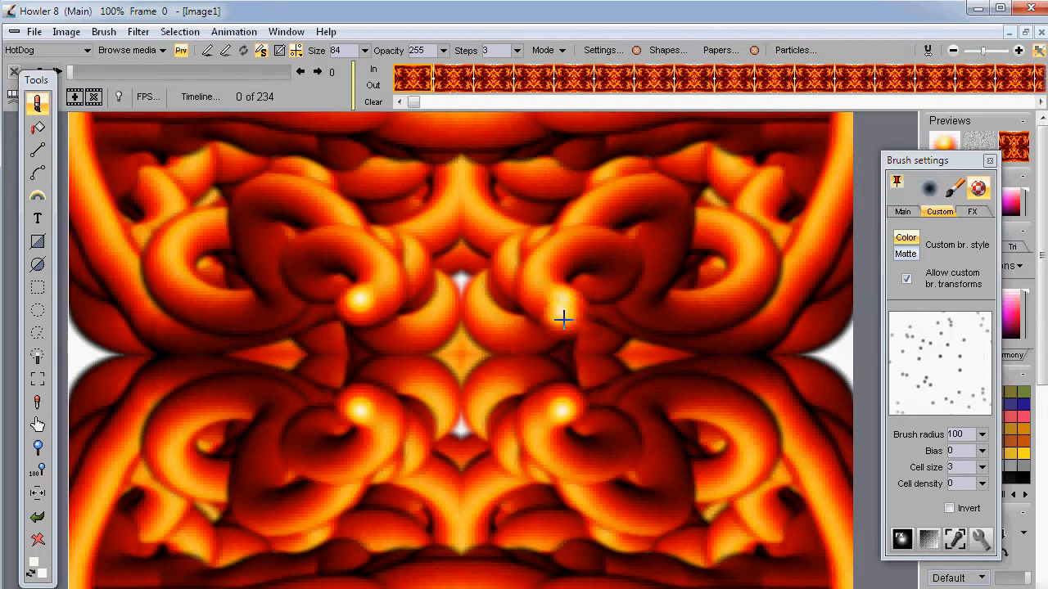
Open the timeline editor for the animation and choose the Transform filter from the Transform category.
left_click(199, 98)
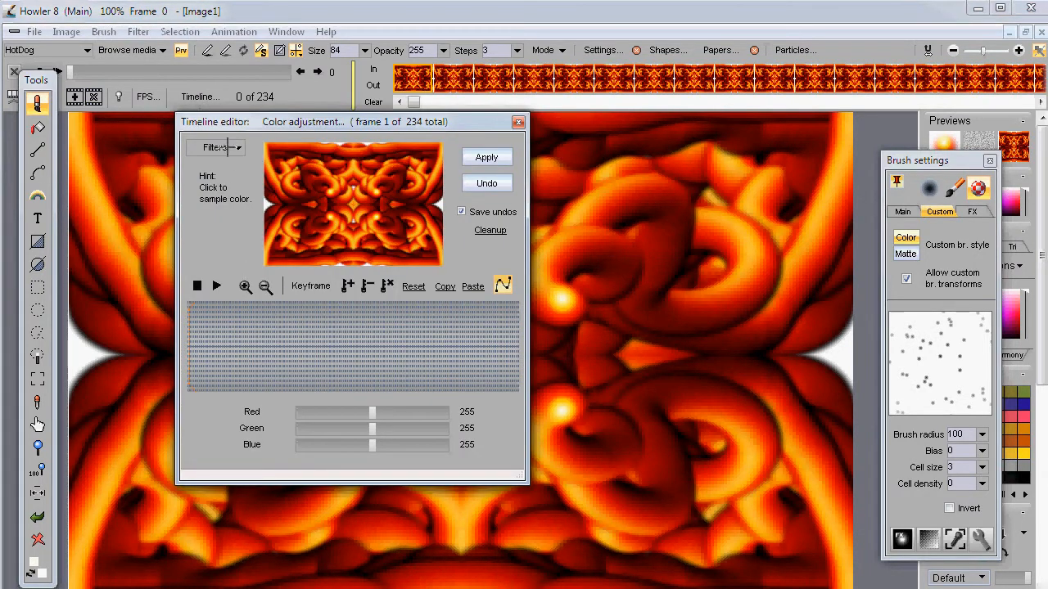
left_click(230, 147)
left_click(448, 216)
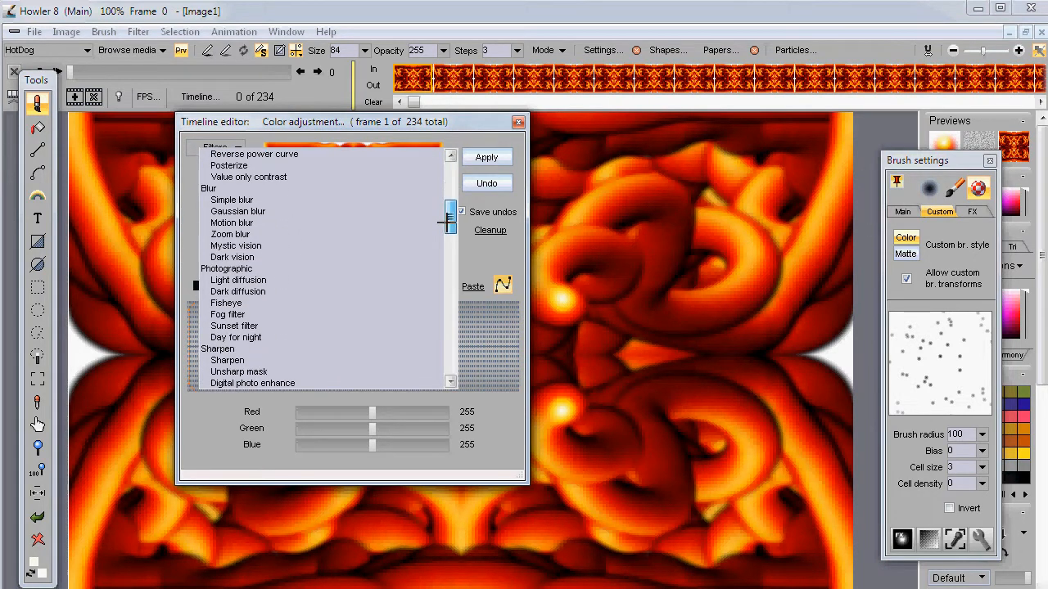
left_click_drag(448, 219, 436, 267)
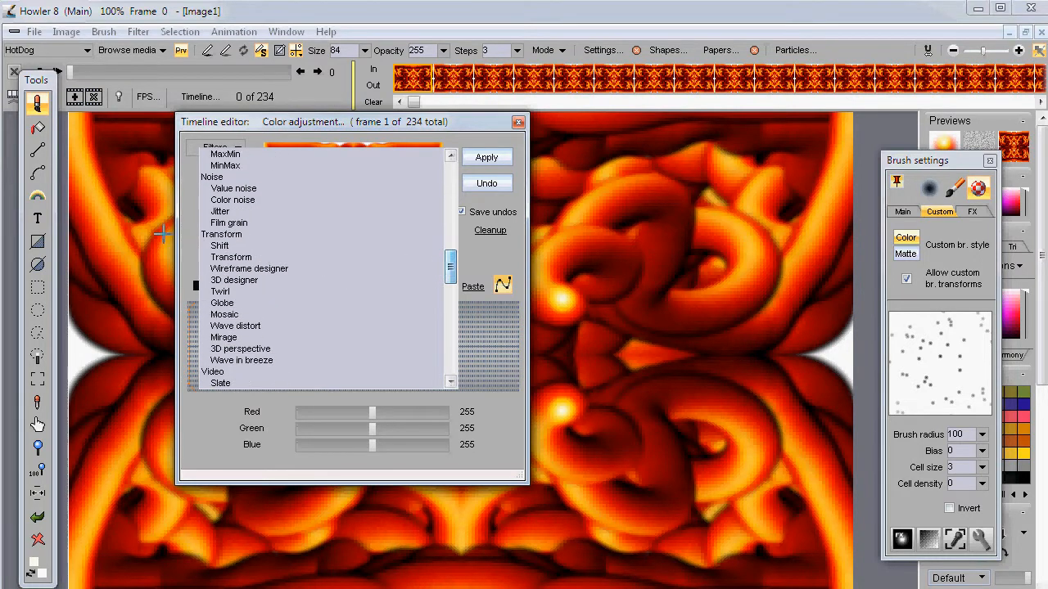
left_click(240, 256)
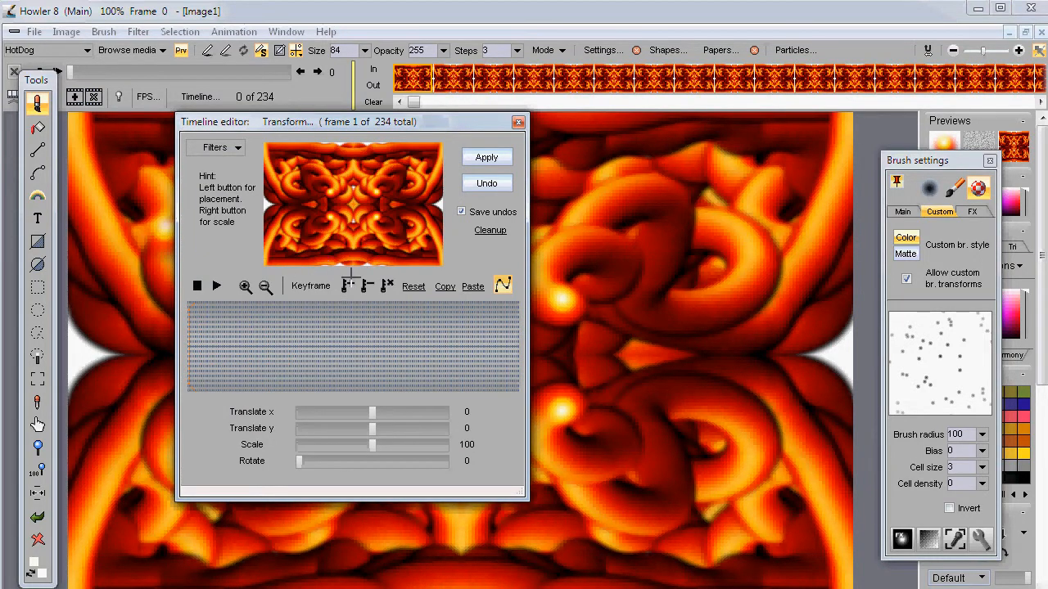
Widen the timeline editor and add a starting Transform keyframe at frame 1 with scale 100 and rotation 0.
left_click_drag(226, 360, 185, 363)
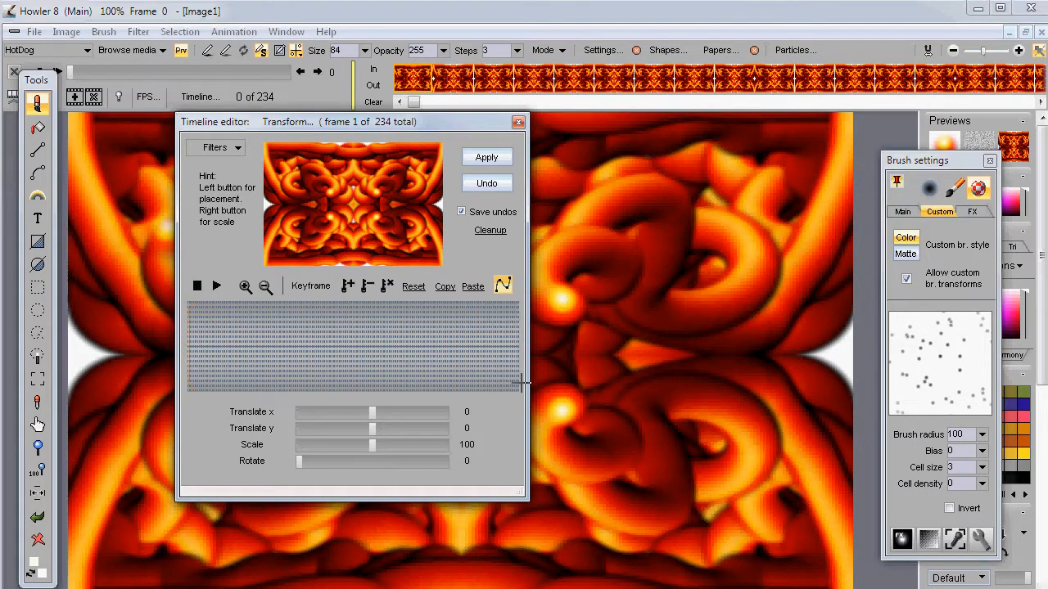
left_click_drag(527, 401, 836, 396)
left_click_drag(257, 339, 188, 345)
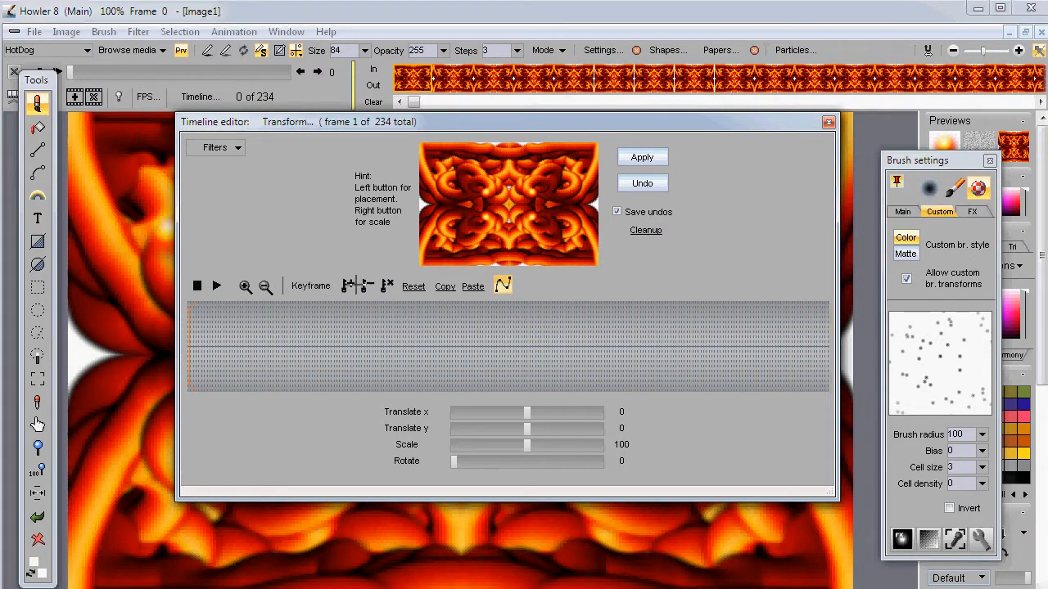
left_click(347, 284)
Add a Transform keyframe at frame 72 with scale 62 and rotation 90.
left_click_drag(216, 345, 379, 345)
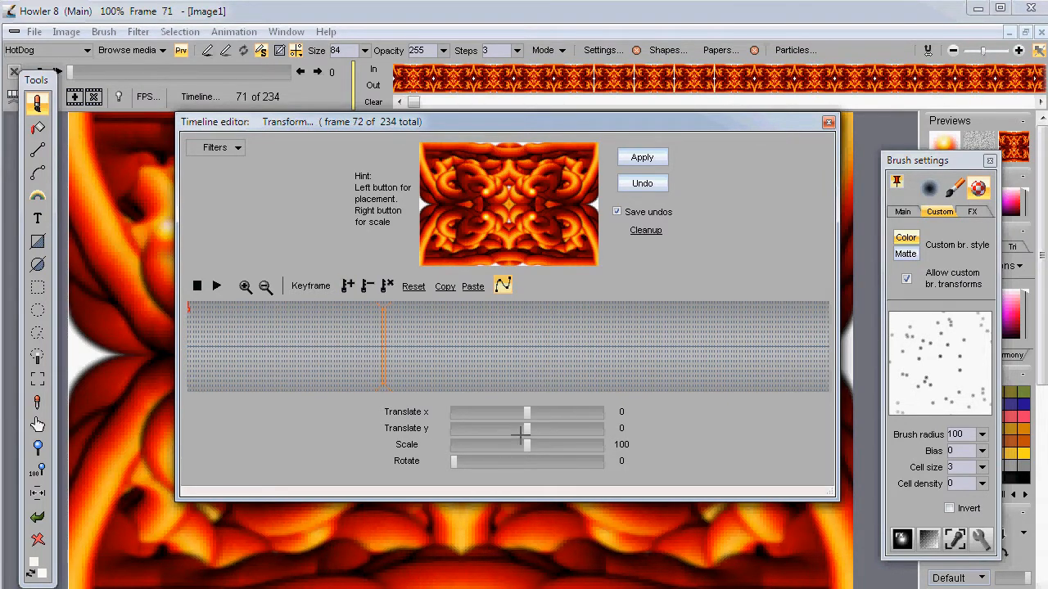
left_click_drag(525, 443, 489, 460)
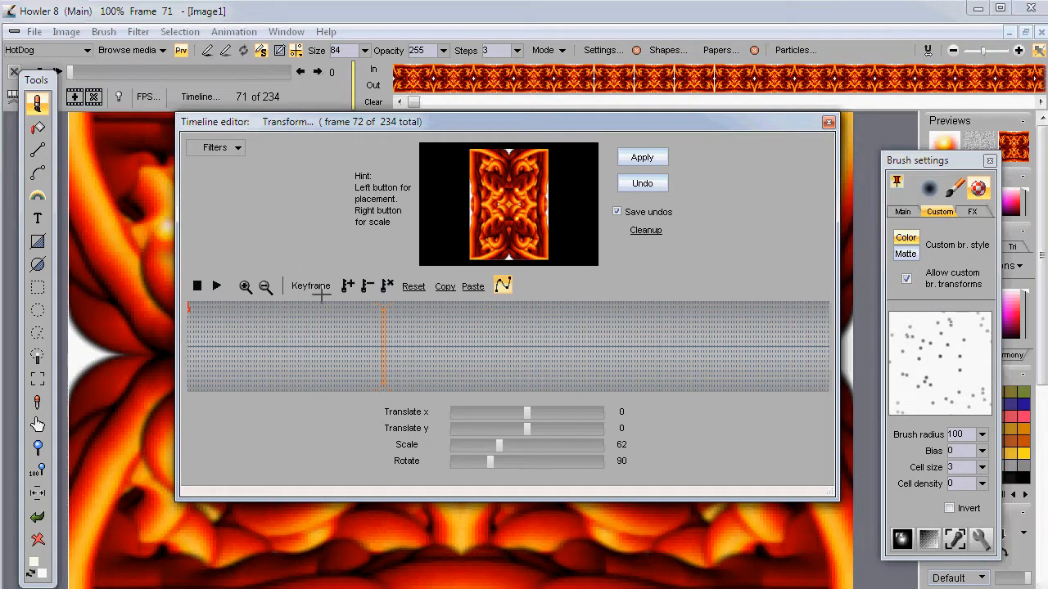
left_click(346, 284)
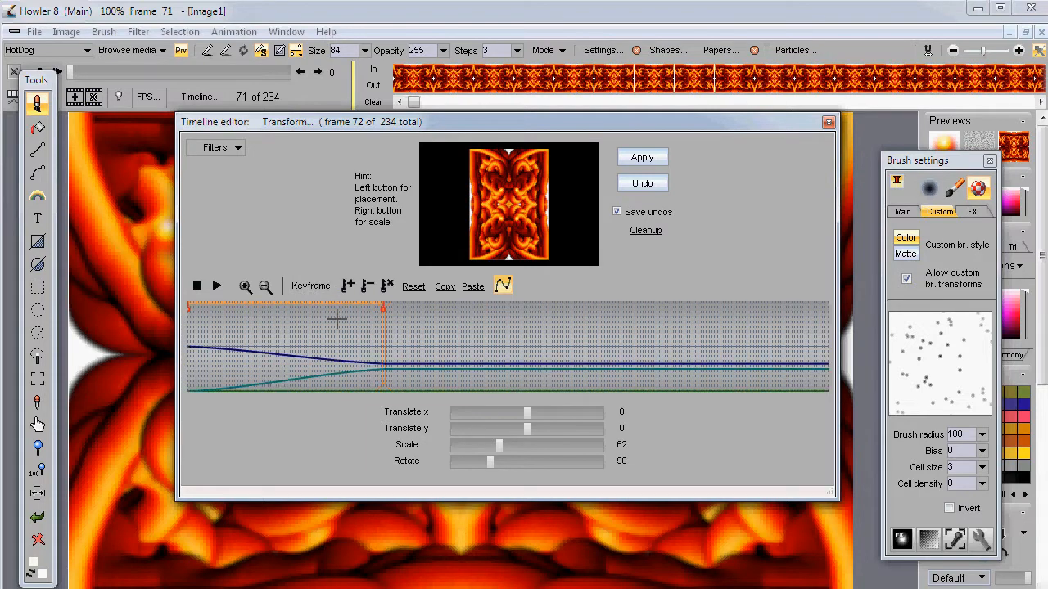
Add a Transform keyframe at frame 136 with scale 200 and rotation 180.
left_click_drag(478, 364, 560, 368)
left_click_drag(499, 443, 613, 442)
left_click_drag(514, 461, 527, 461)
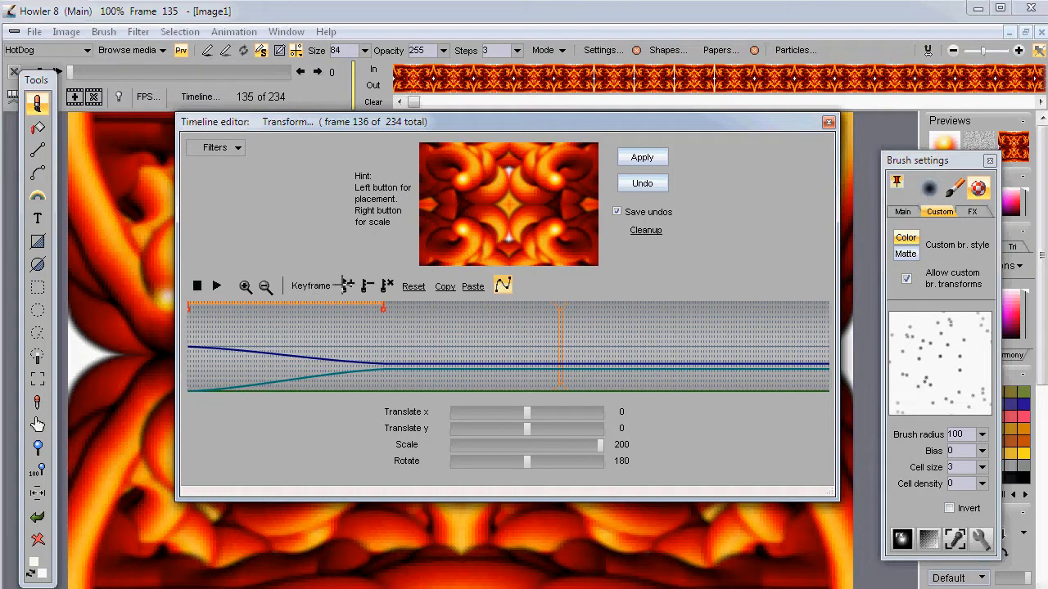
left_click(347, 285)
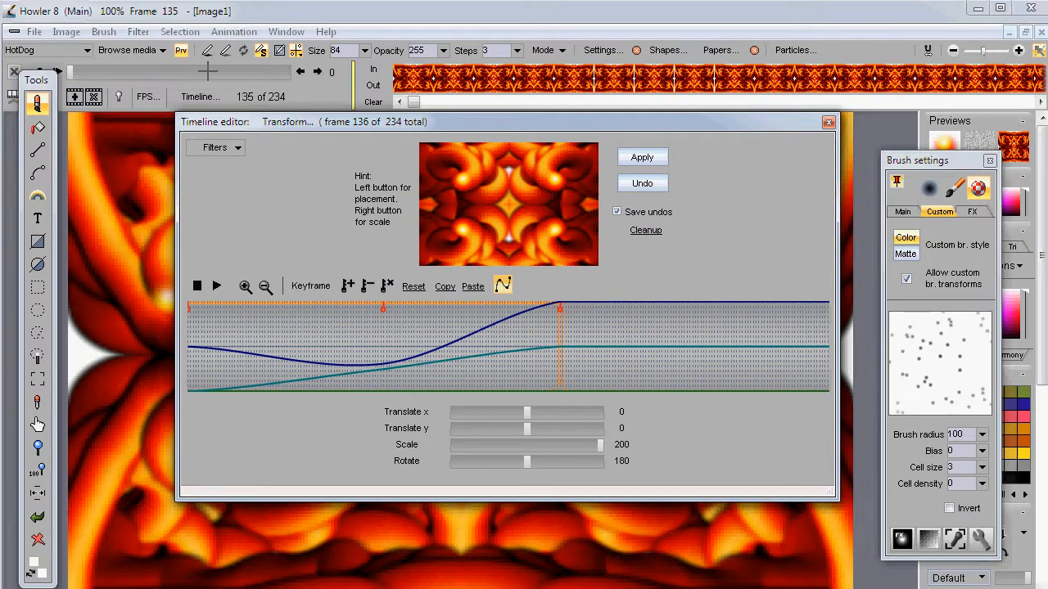
left_click(295, 50)
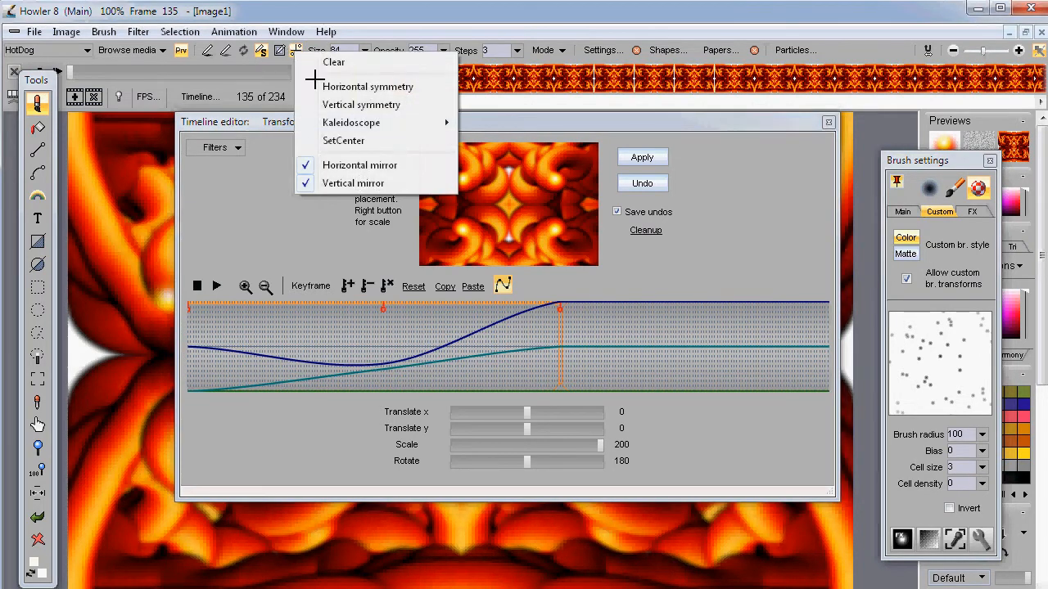
left_click(366, 8)
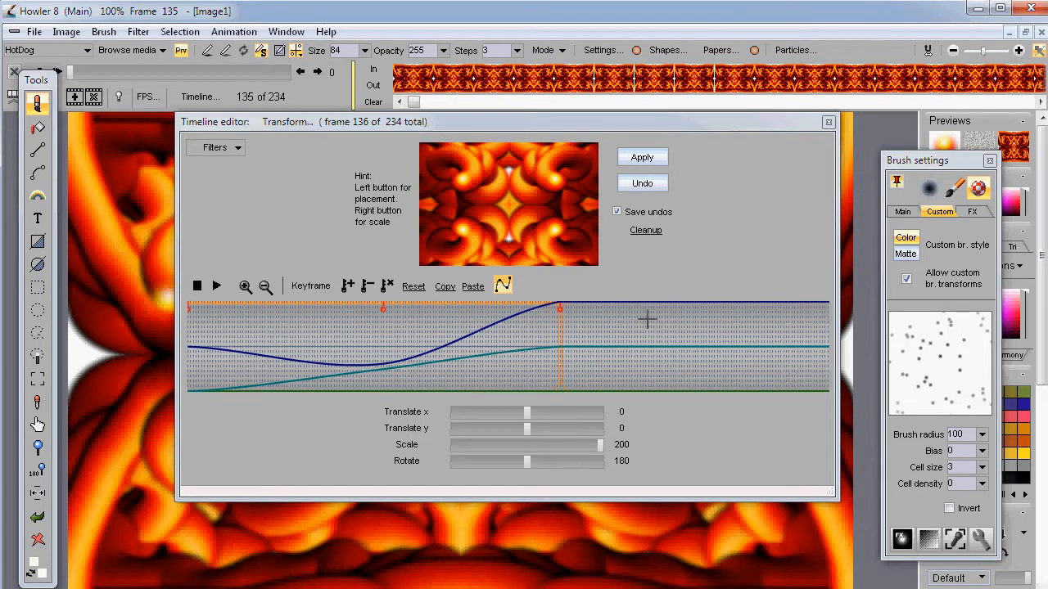
Add a final Transform keyframe at frame 234 with rotation 360 and apply the filter to the animation.
left_click_drag(724, 323, 831, 351)
left_click_drag(527, 460, 601, 460)
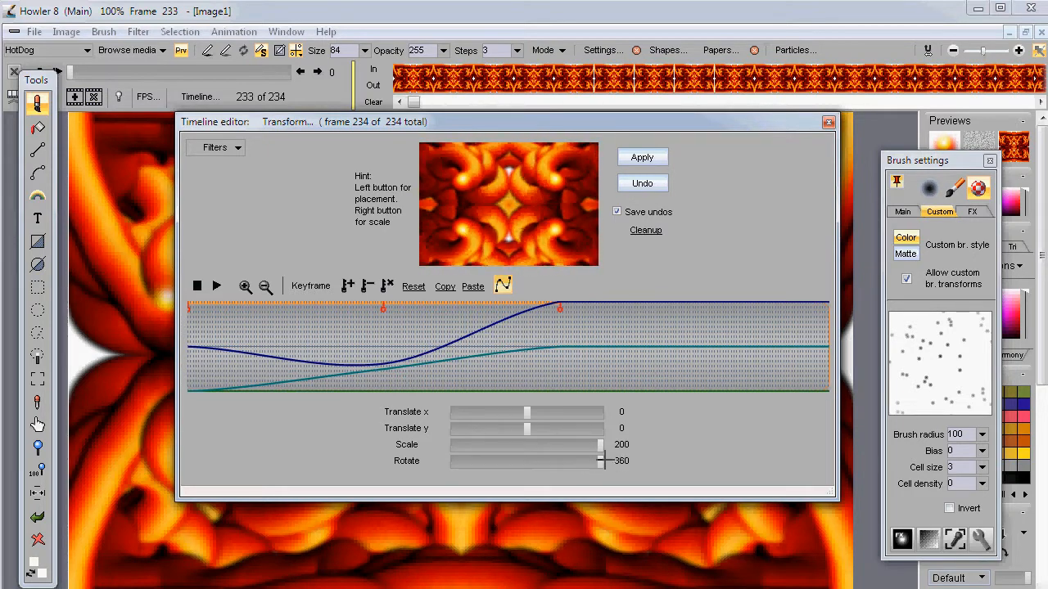
left_click(347, 284)
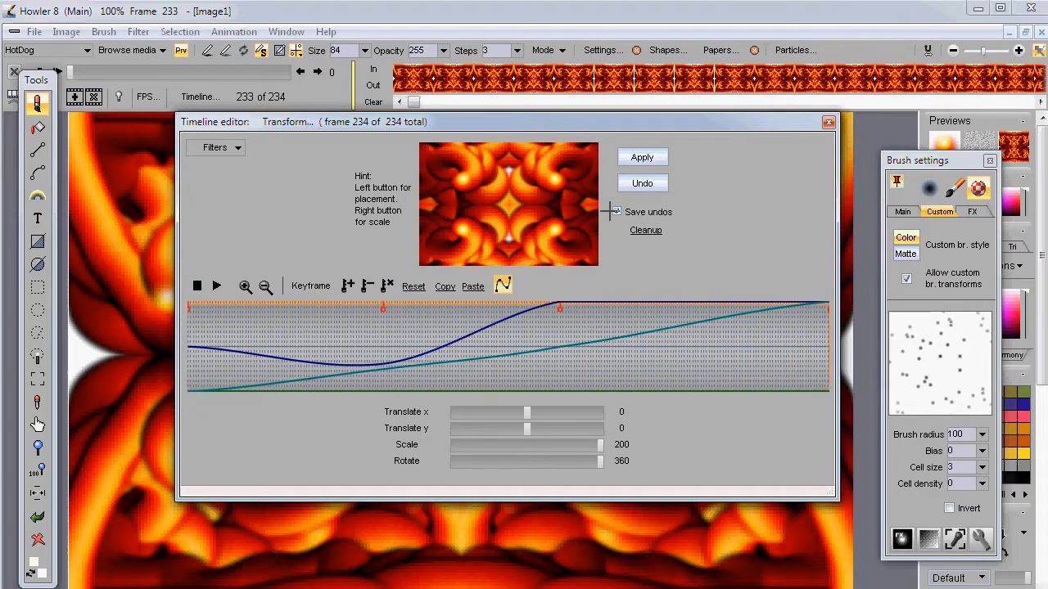
left_click(641, 158)
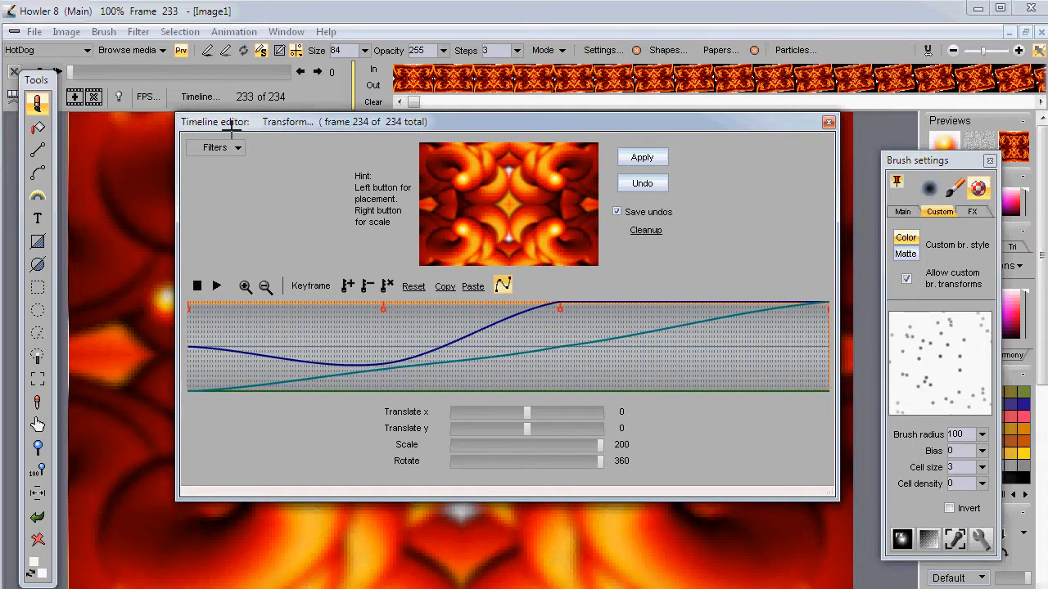
Uncover the artwork and playback controls, inspect frames 30 and 162, and play the transformed animation before stopping it.
left_click_drag(221, 117, 797, 270)
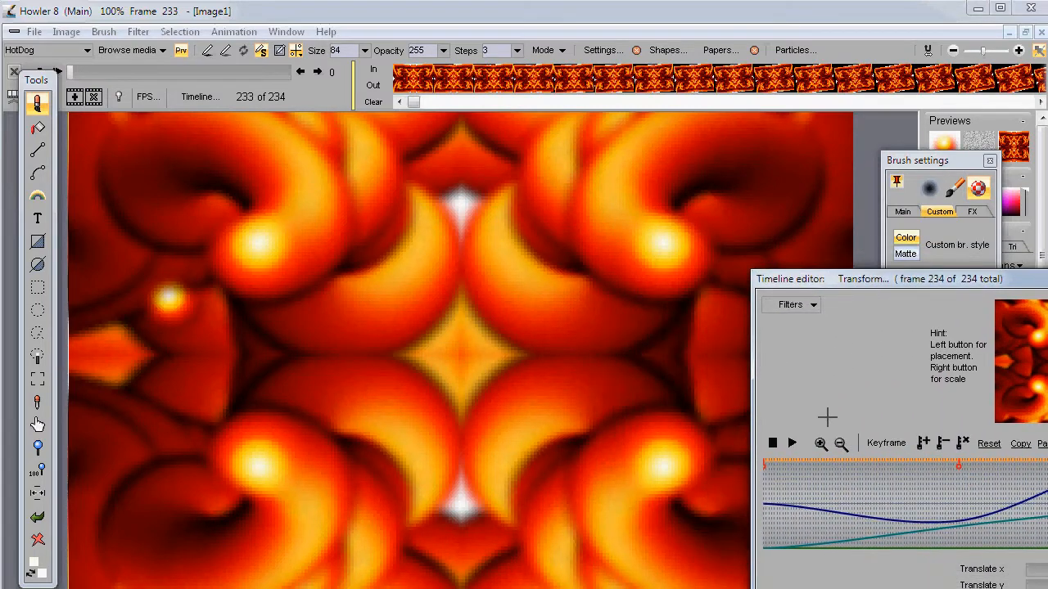
left_click_drag(813, 486, 857, 491)
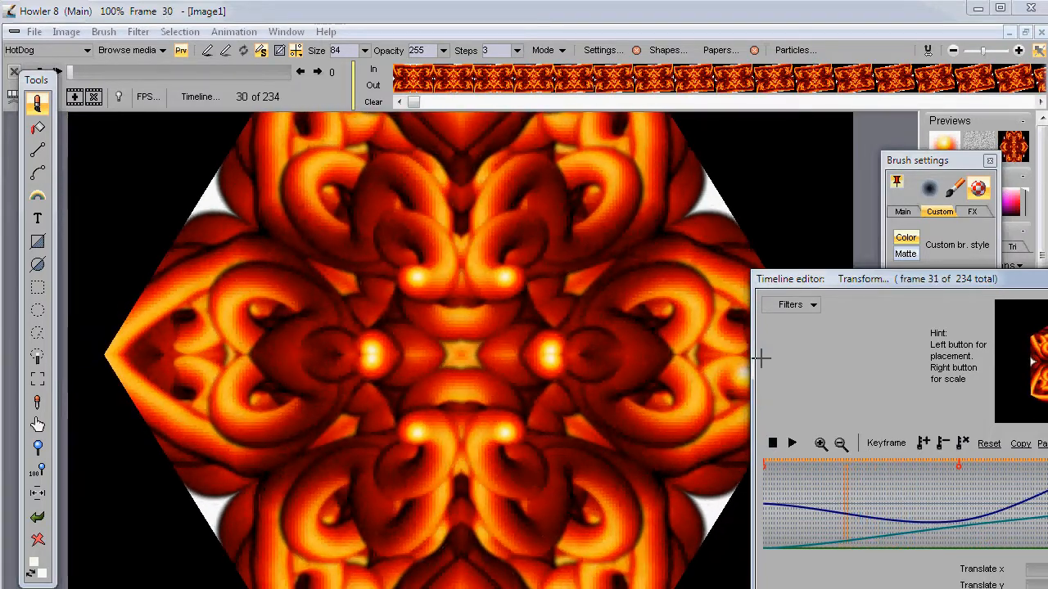
left_click_drag(412, 101, 819, 101)
left_click(722, 78)
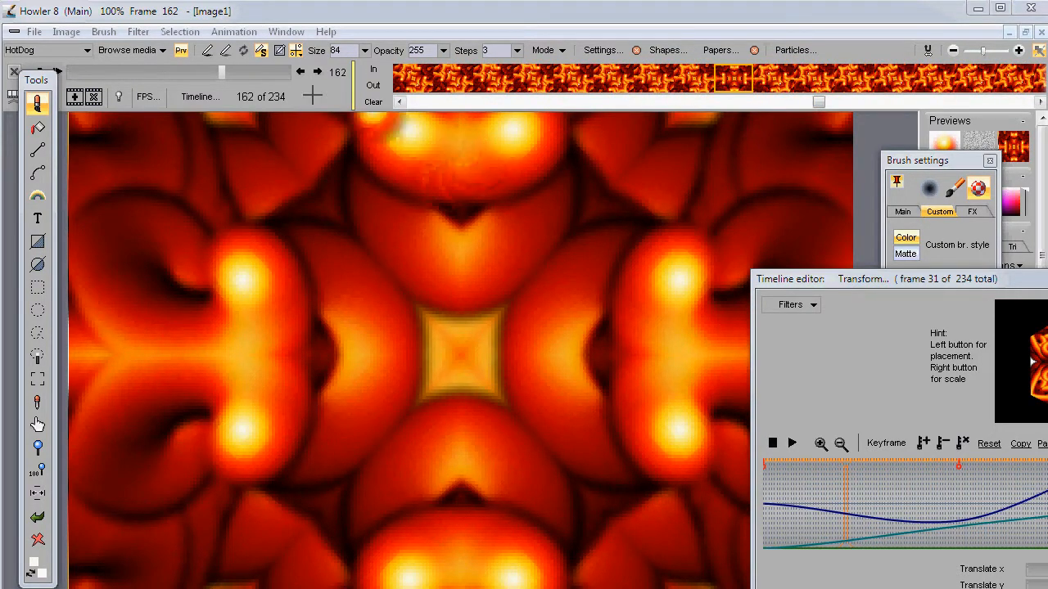
left_click_drag(33, 79, 33, 102)
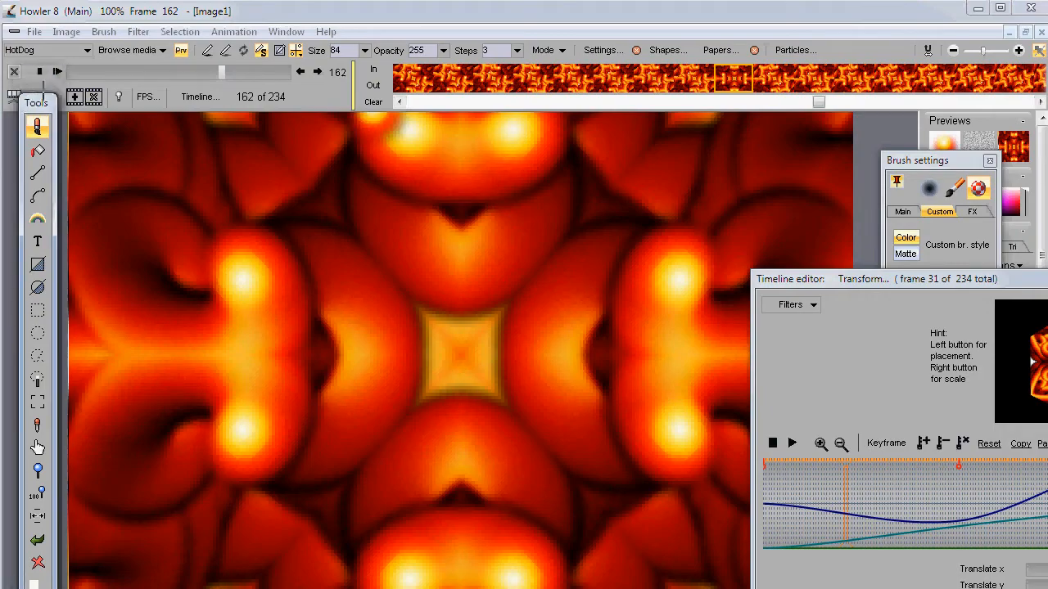
left_click(55, 72)
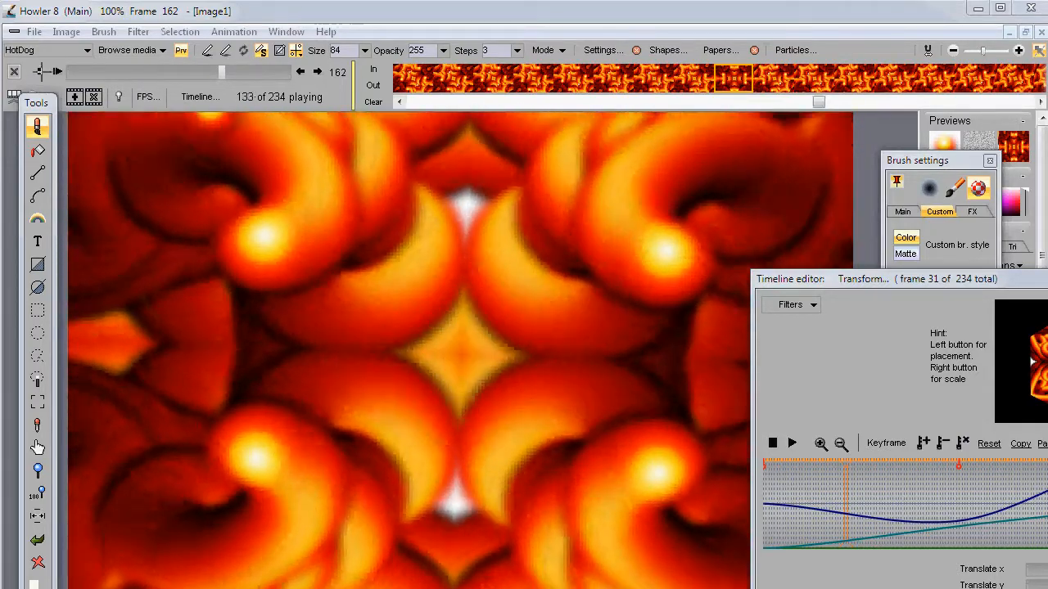
left_click(40, 72)
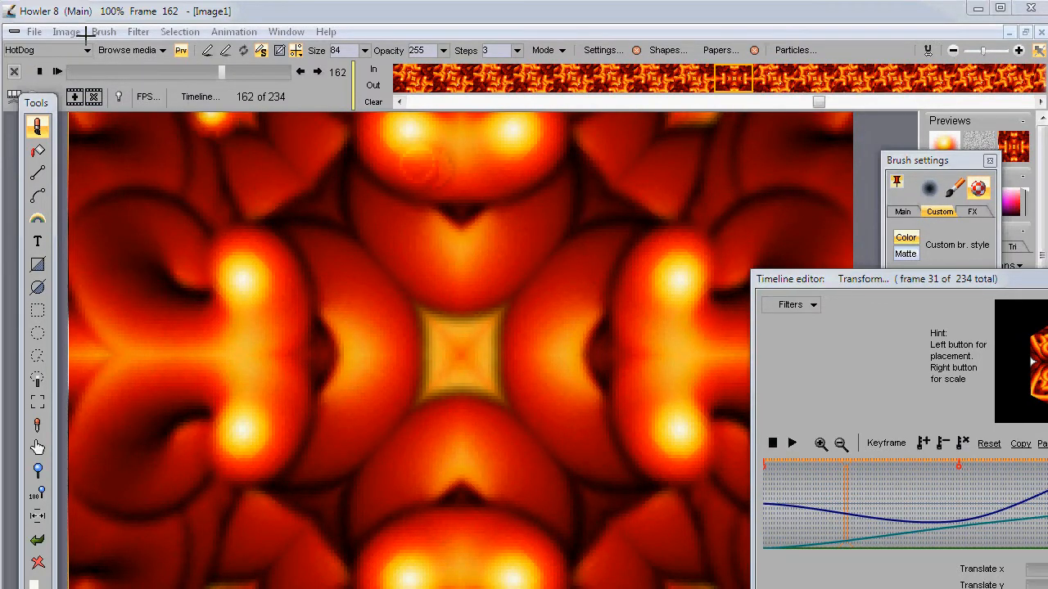
Apply a filter that mirrors the artwork symmetrically across all frames and play the resulting animation.
left_click(139, 31)
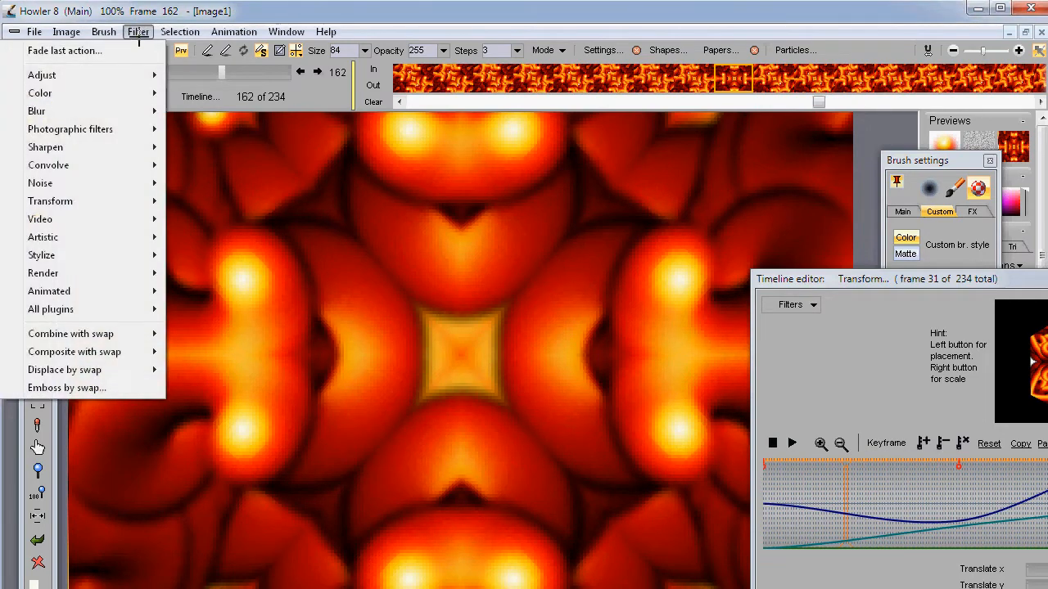
mouse_move(136, 288)
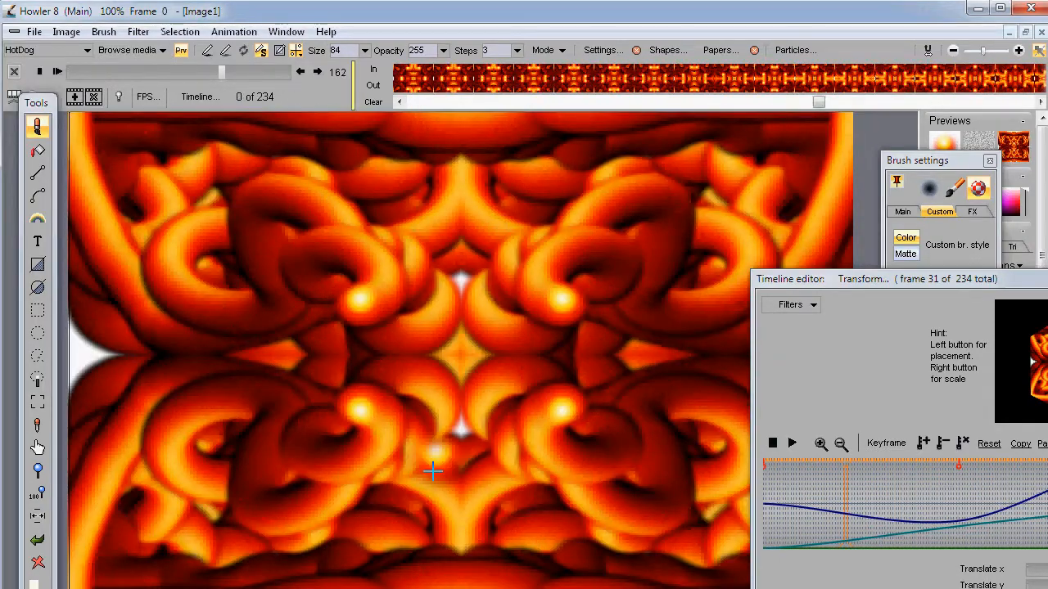
left_click(55, 71)
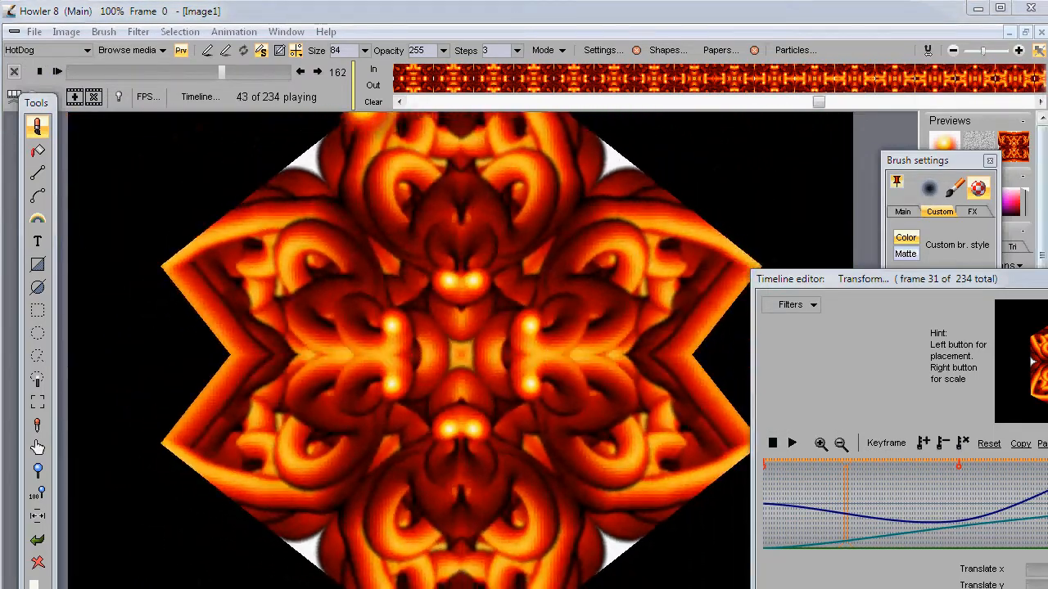
Close the timeline editor while the mirrored animation keeps playing, with the custom brush still selected.
left_click_drag(1040, 279, 745, 236)
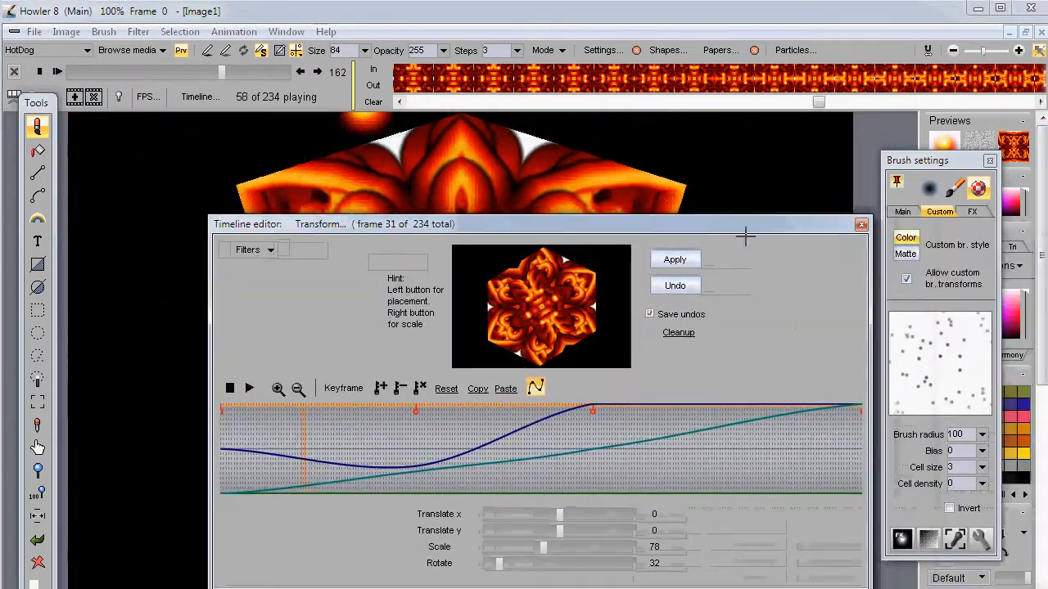
left_click(861, 224)
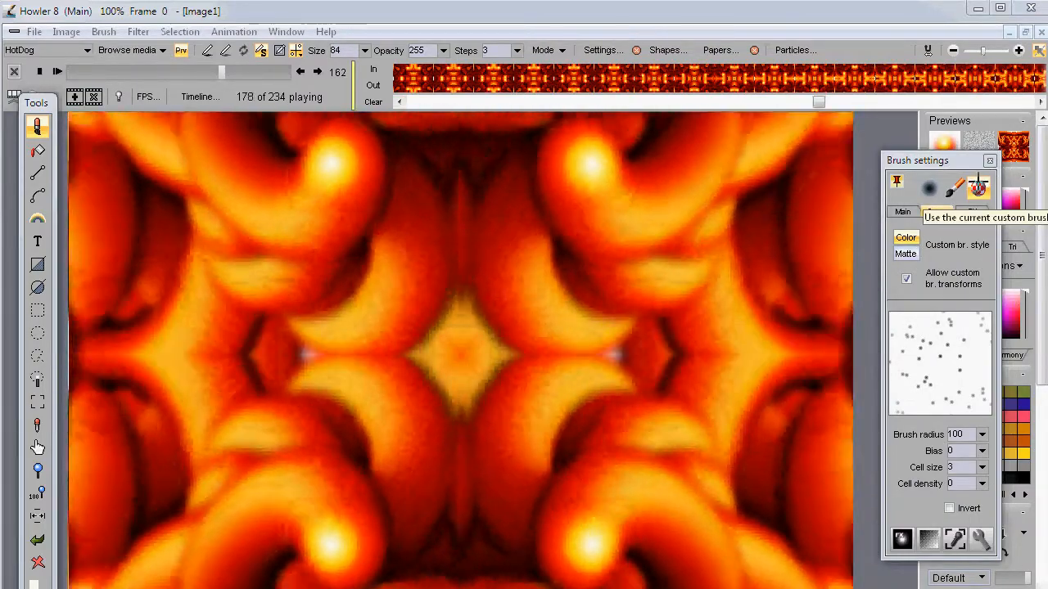
left_click(977, 183)
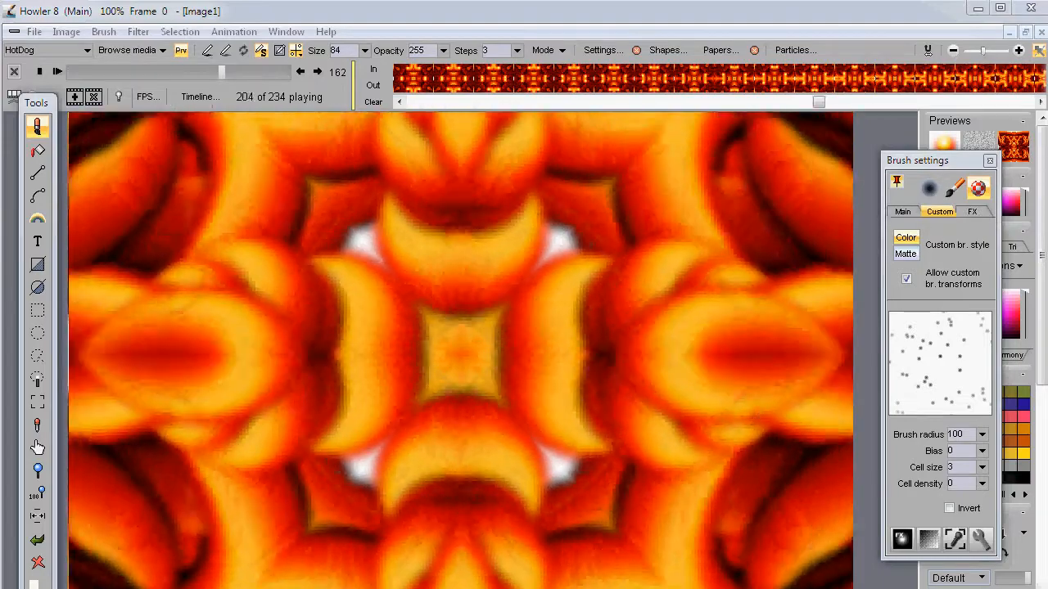